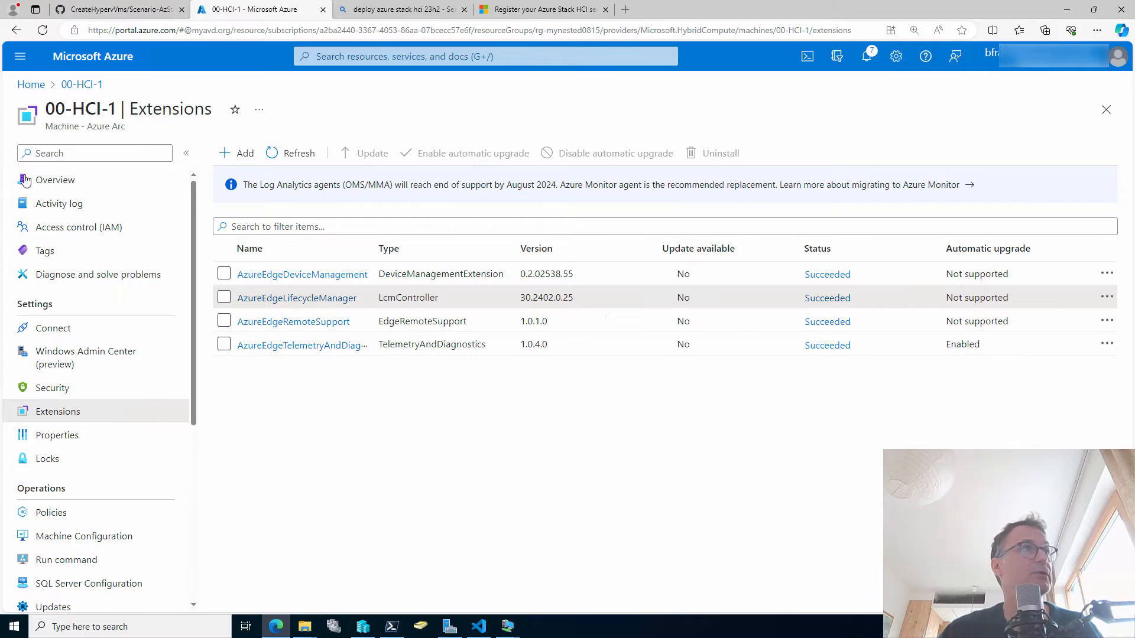
Confirm all four AzureEdge extensions on 00-HCI-2 show Succeeded, then return Home.
click(32, 85)
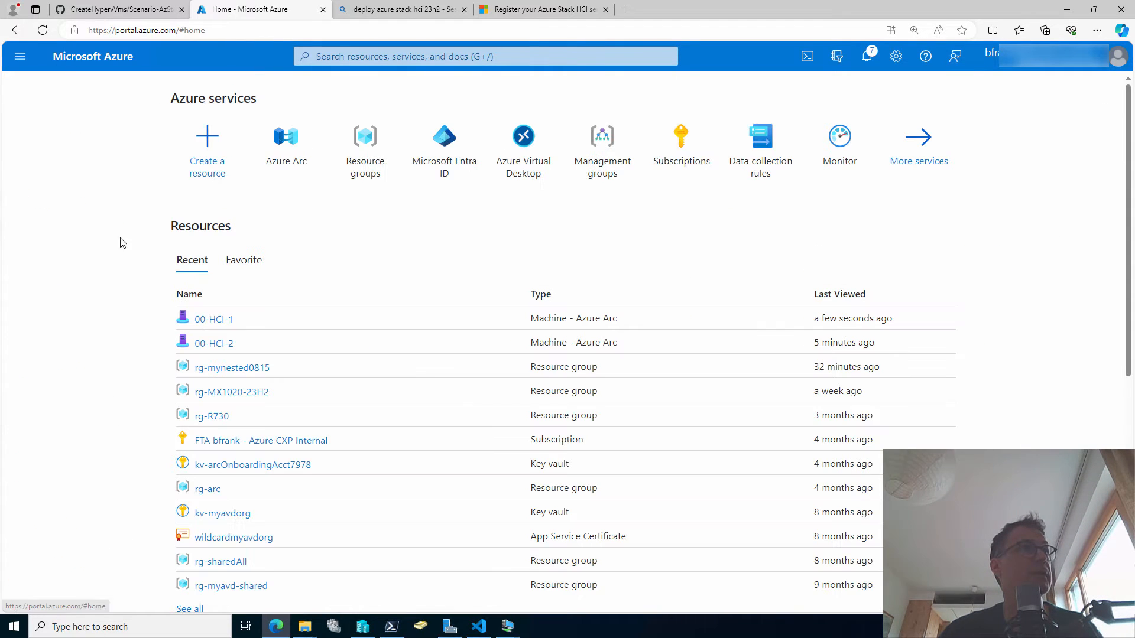
click(220, 347)
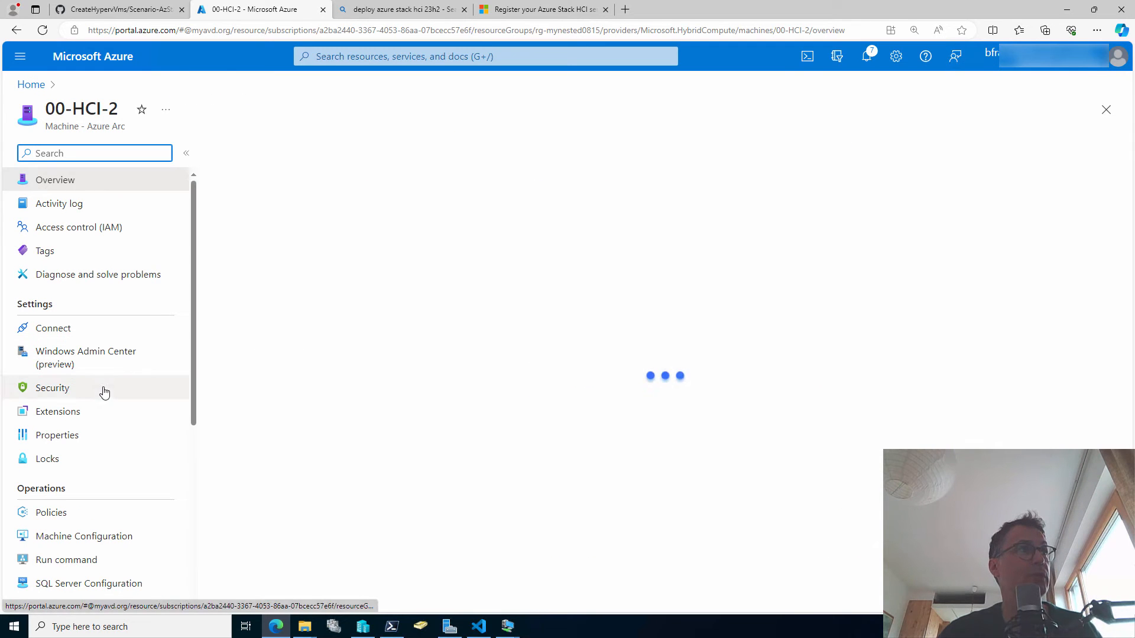
click(104, 411)
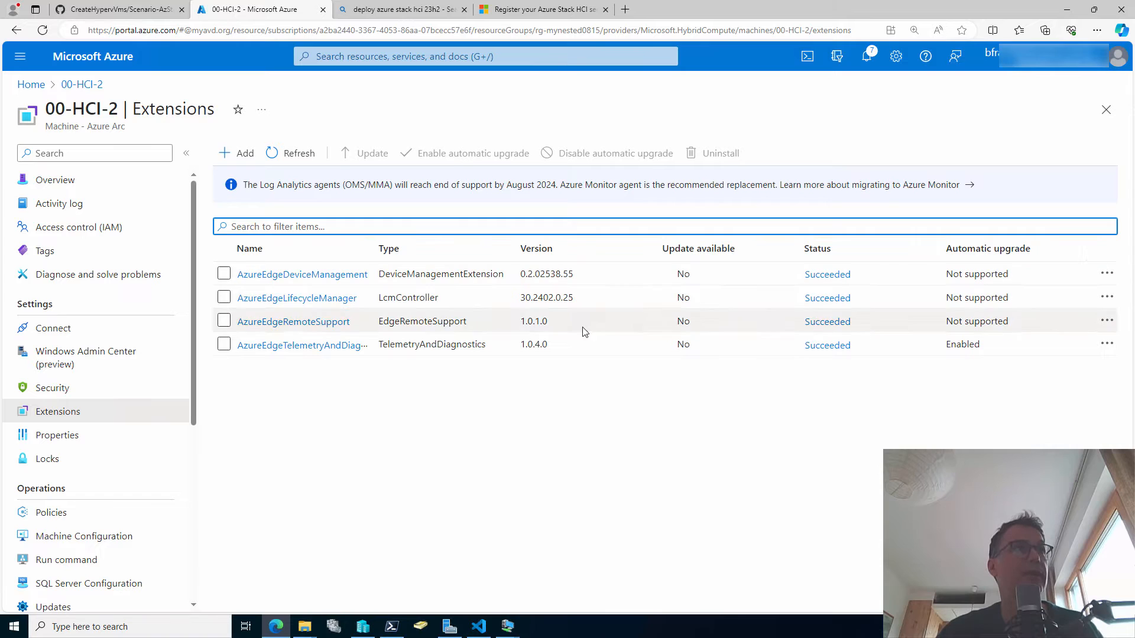
click(624, 298)
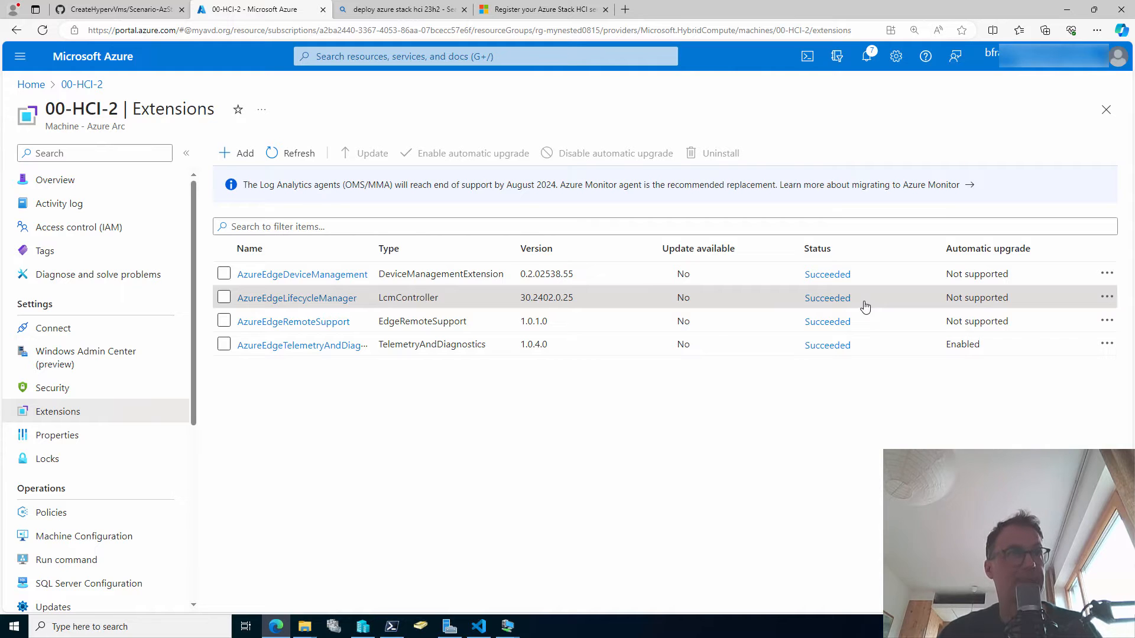
click(31, 85)
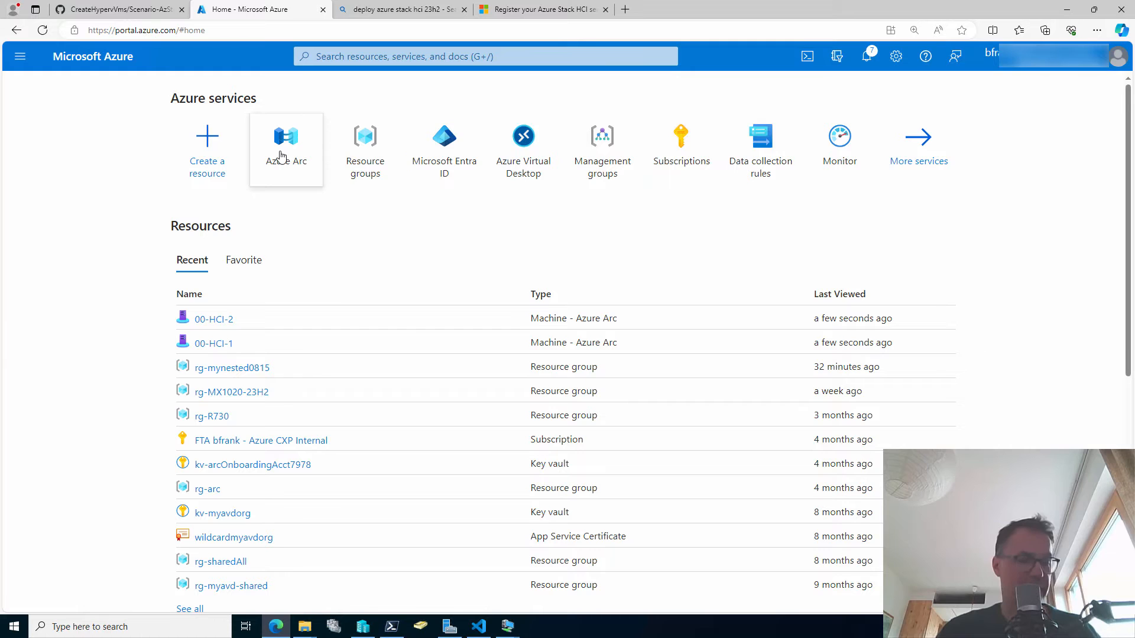
Start a new cluster deployment from Azure Arc's Azure Stack HCI page.
mouse_move(280, 157)
key(ctrl+2)
drag(299, 186, 312, 269)
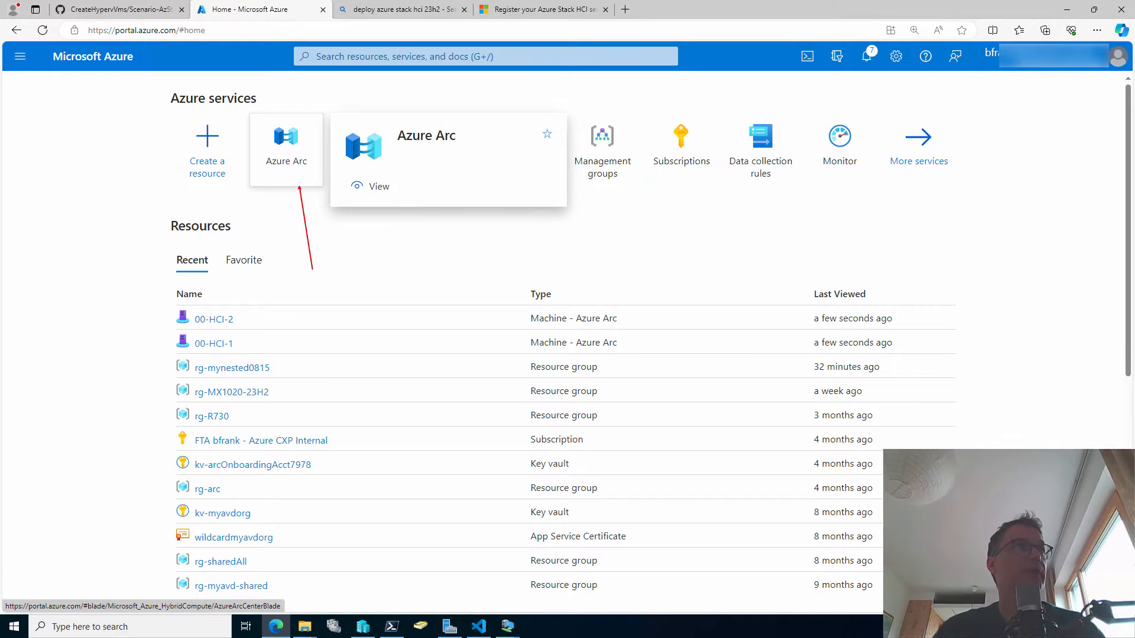
key(Escape)
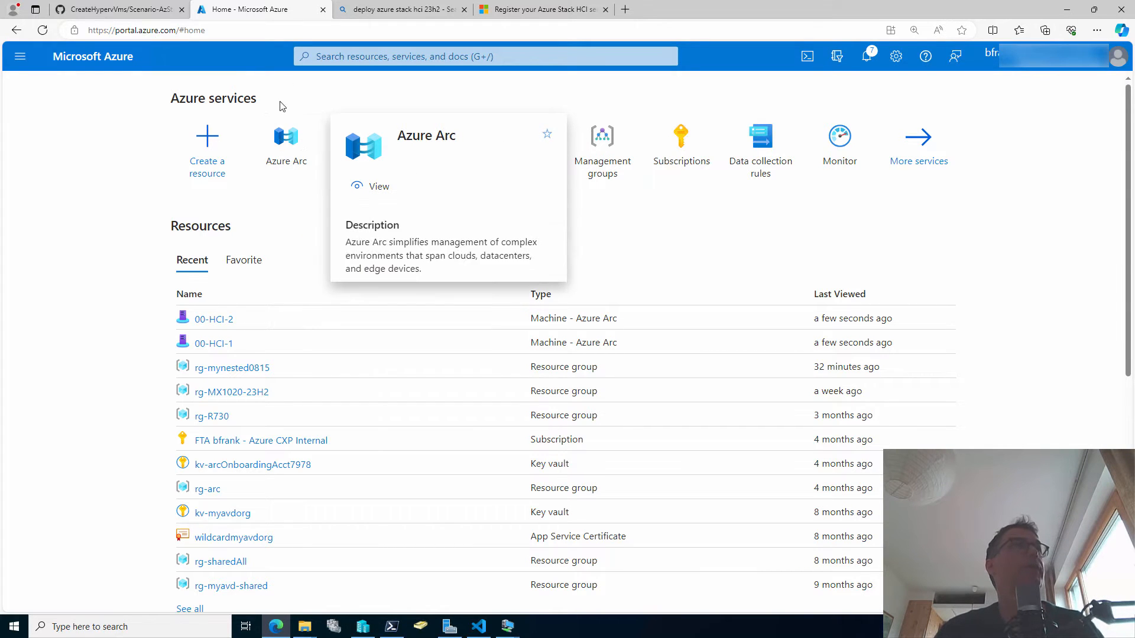
click(281, 135)
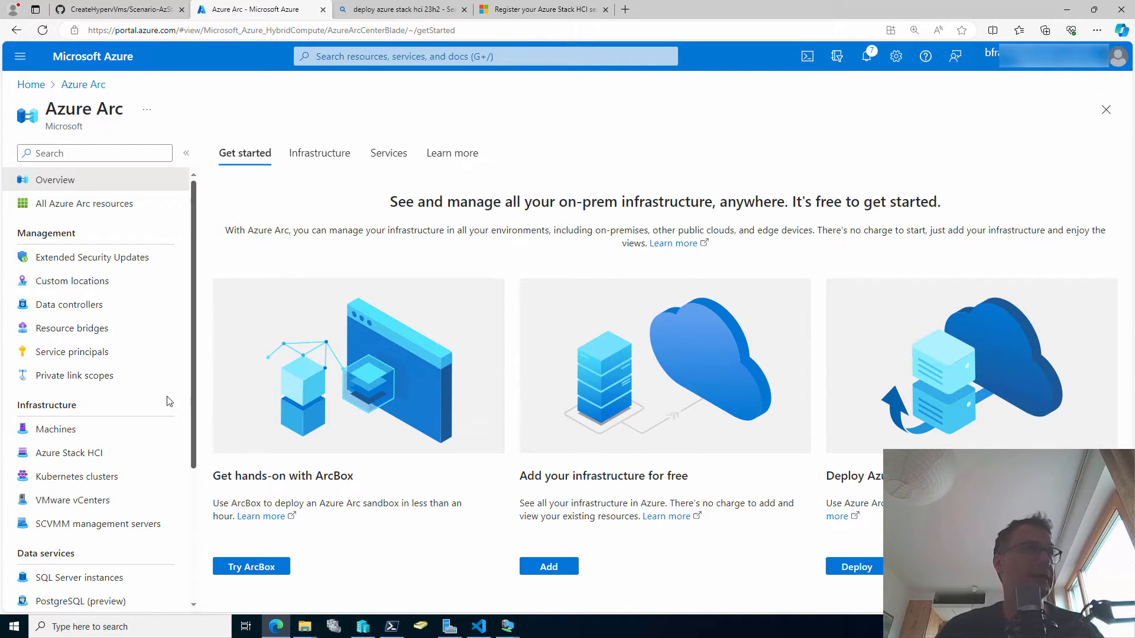
click(113, 461)
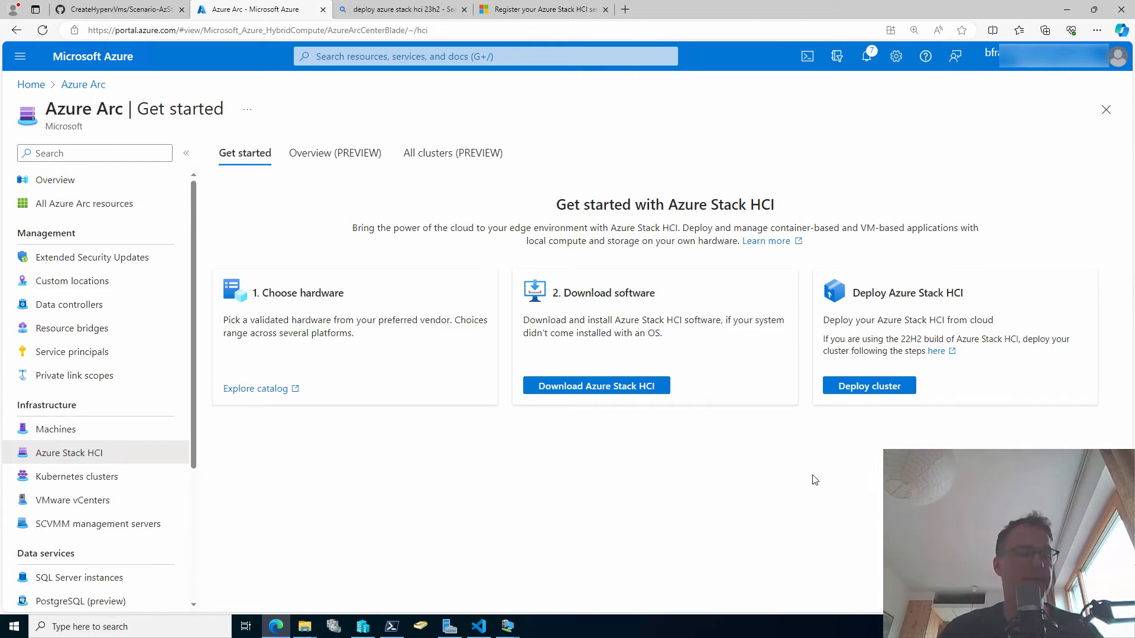
drag(878, 412, 877, 453)
key(Escape)
click(862, 385)
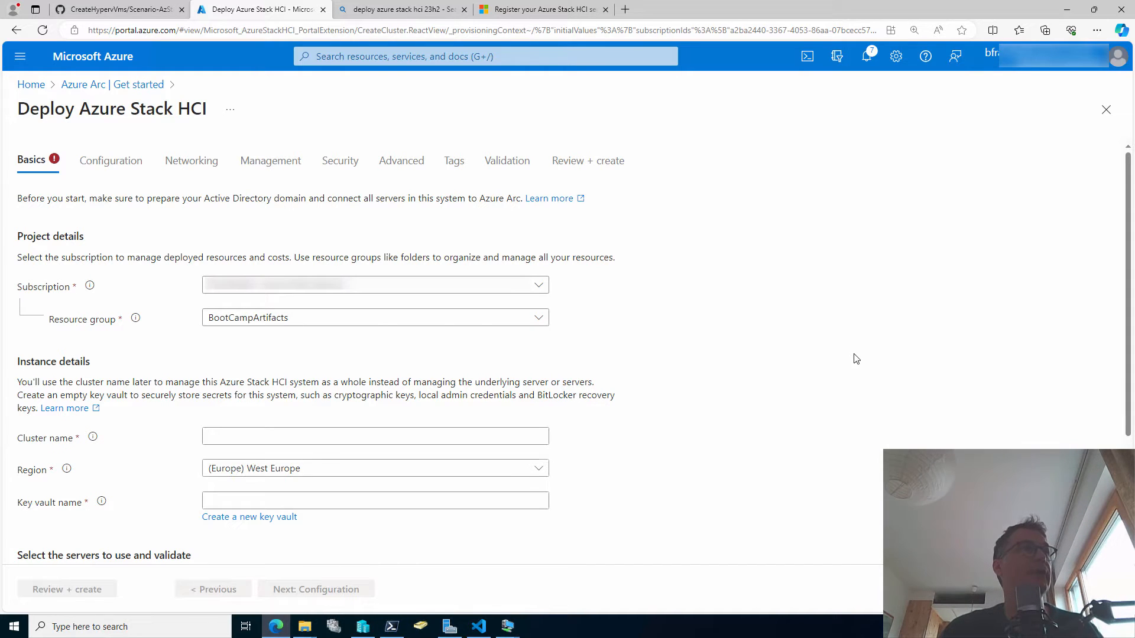
Choose resource group rg-mynested0815 and name the cluster hcinested0815.
click(381, 322)
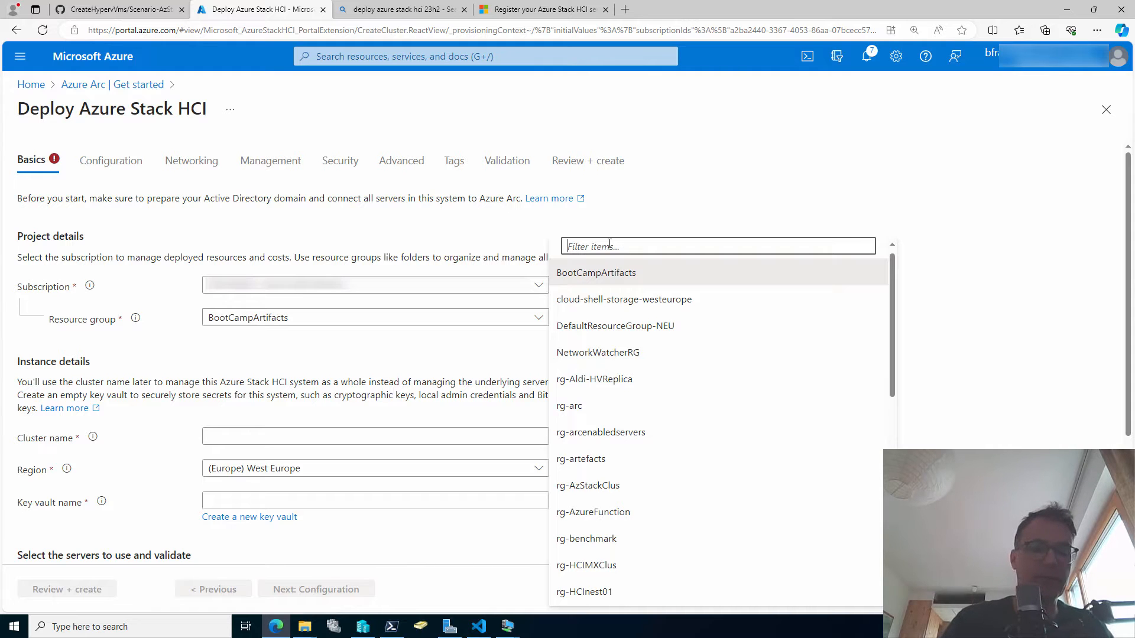
text(0815)
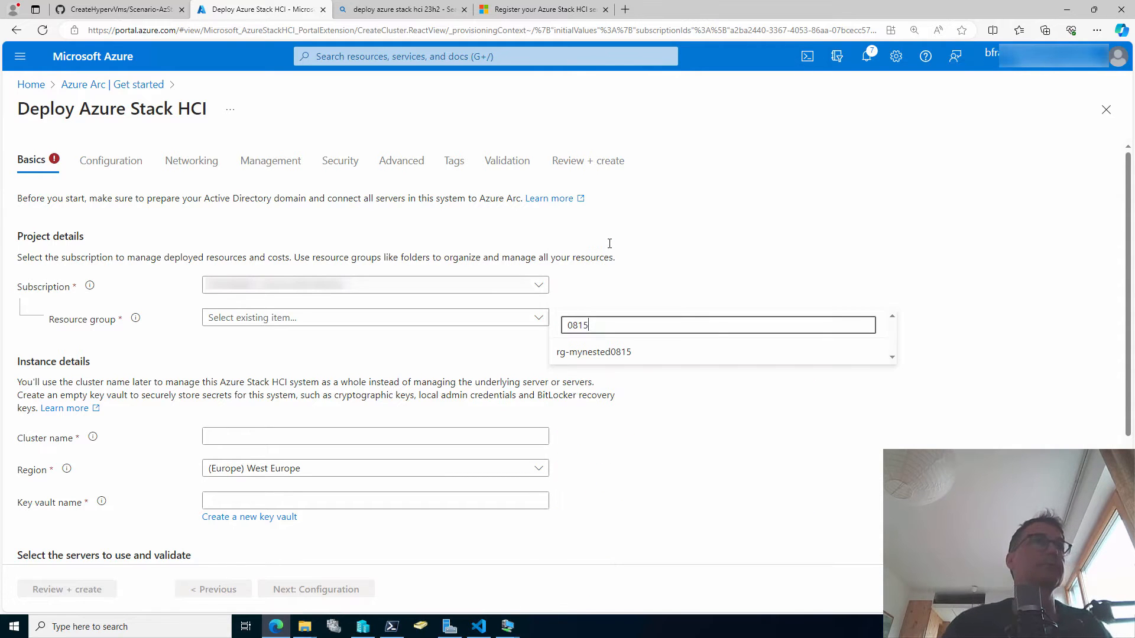
click(650, 349)
click(225, 436)
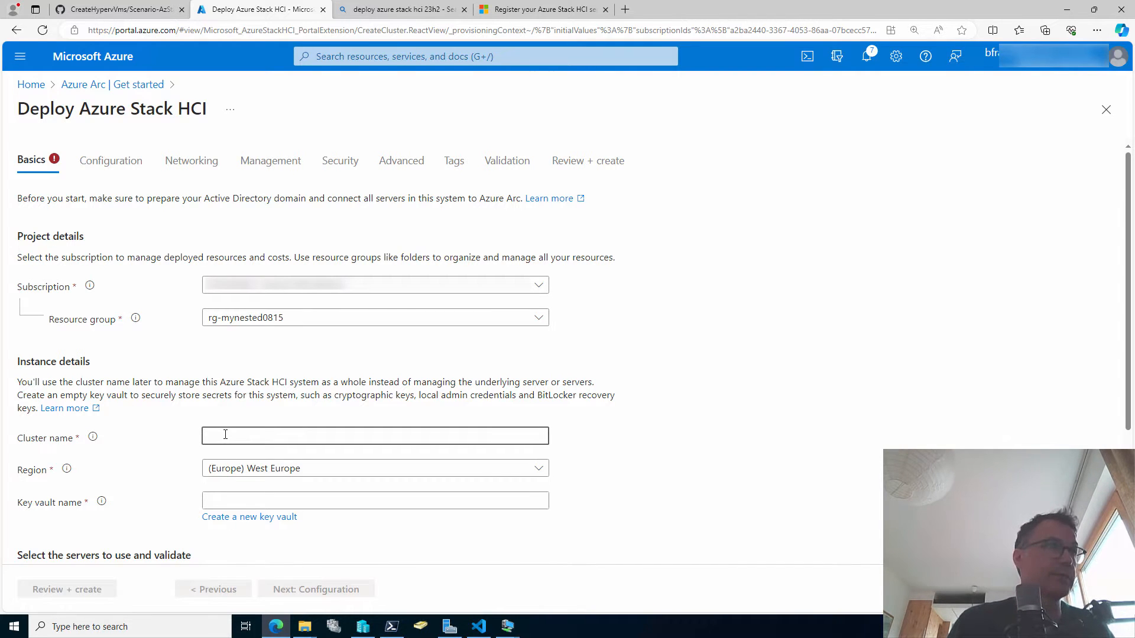
text(hcine)
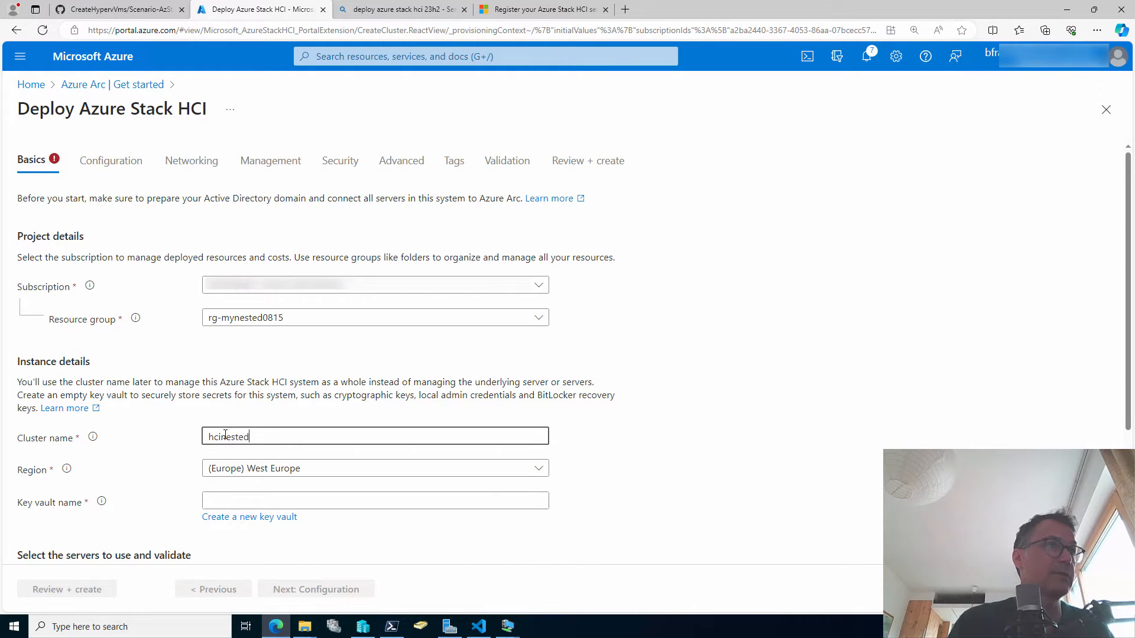
text(sted0815)
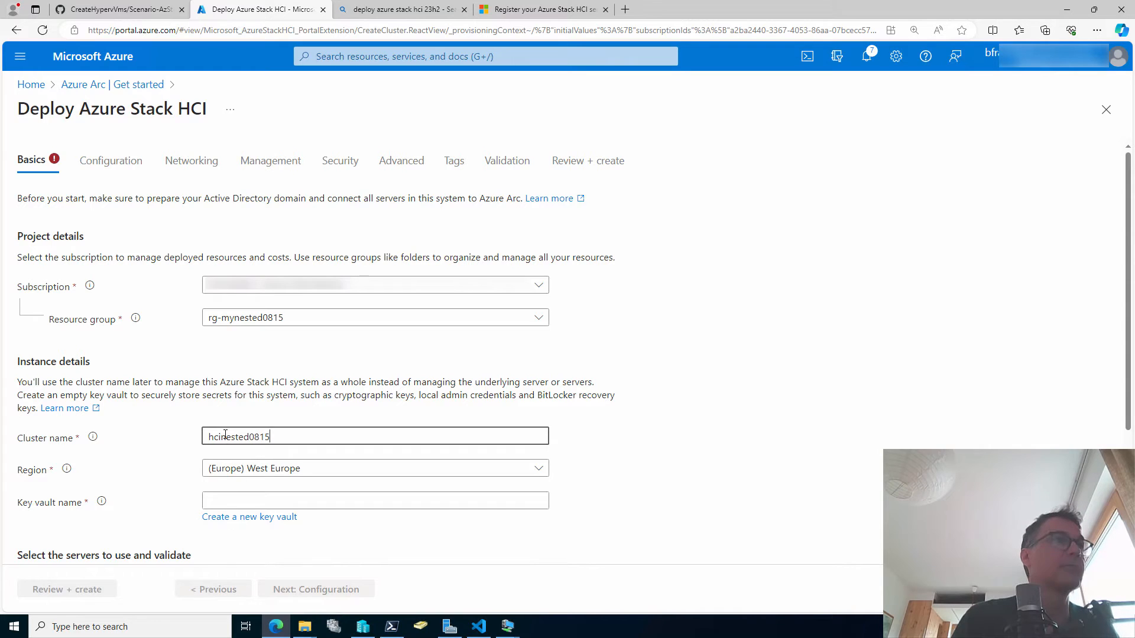
key(Tab)
Keep West Europe as the deployment region.
click(612, 406)
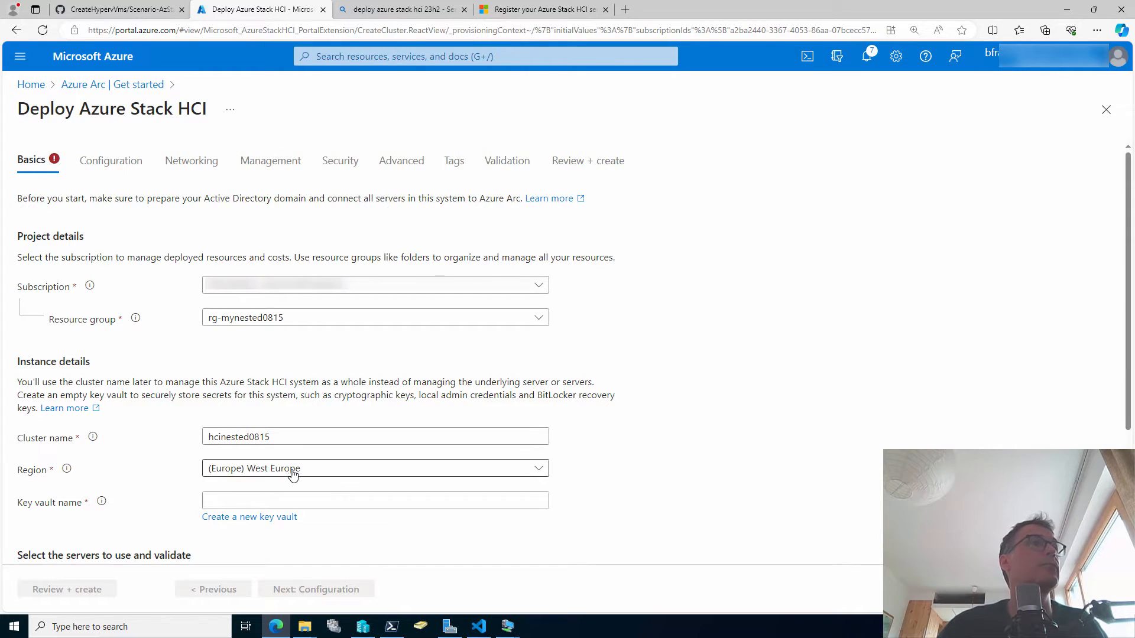
scroll(530, 497, down, 1)
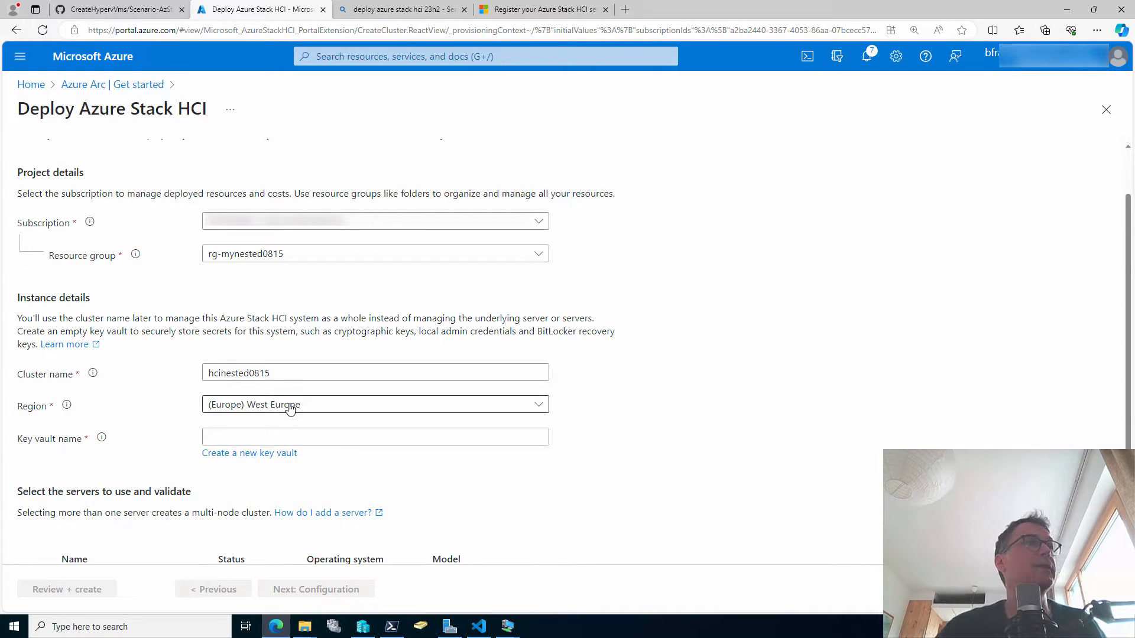
click(331, 412)
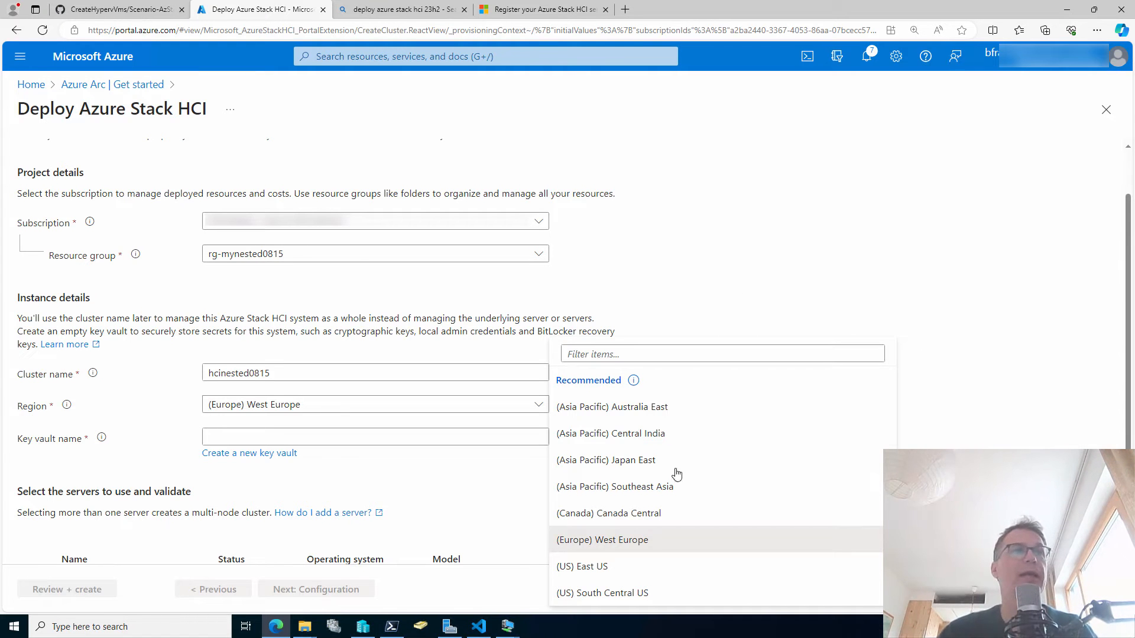
click(680, 550)
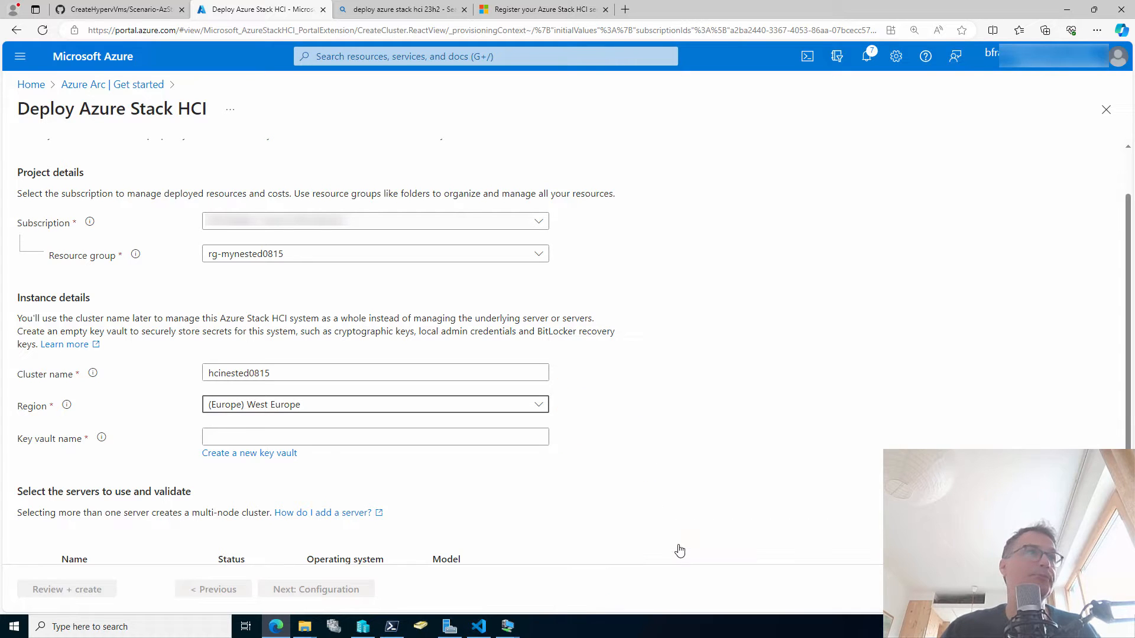
scroll(399, 500, down, 2)
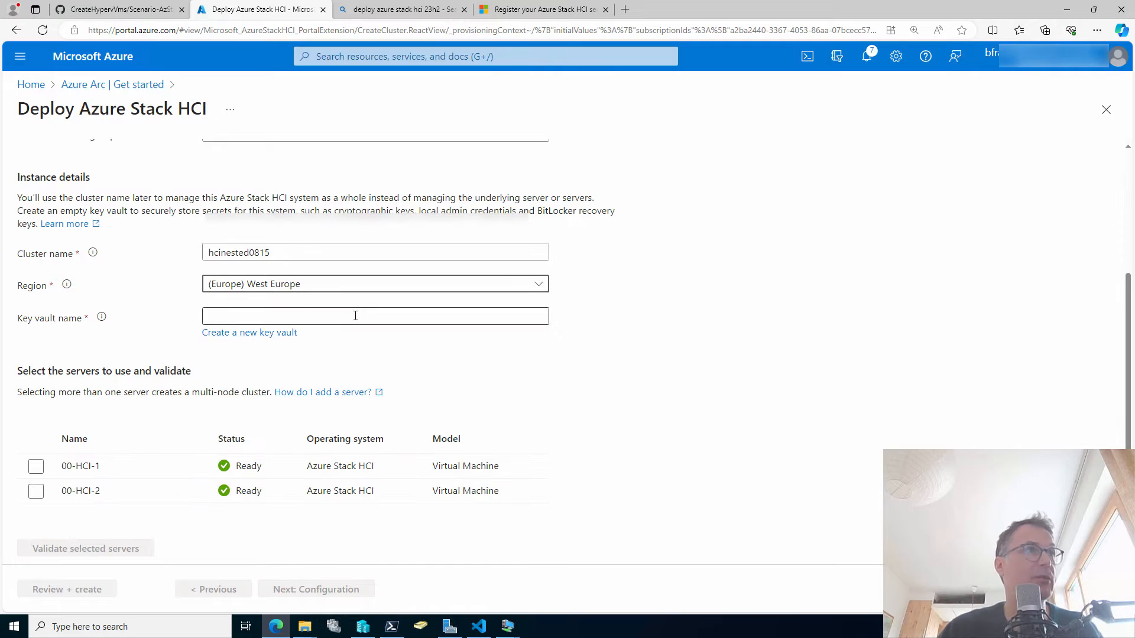
Create key vault hcinested0815-hcikv for the cluster and select server 00-HCI-1.
click(279, 332)
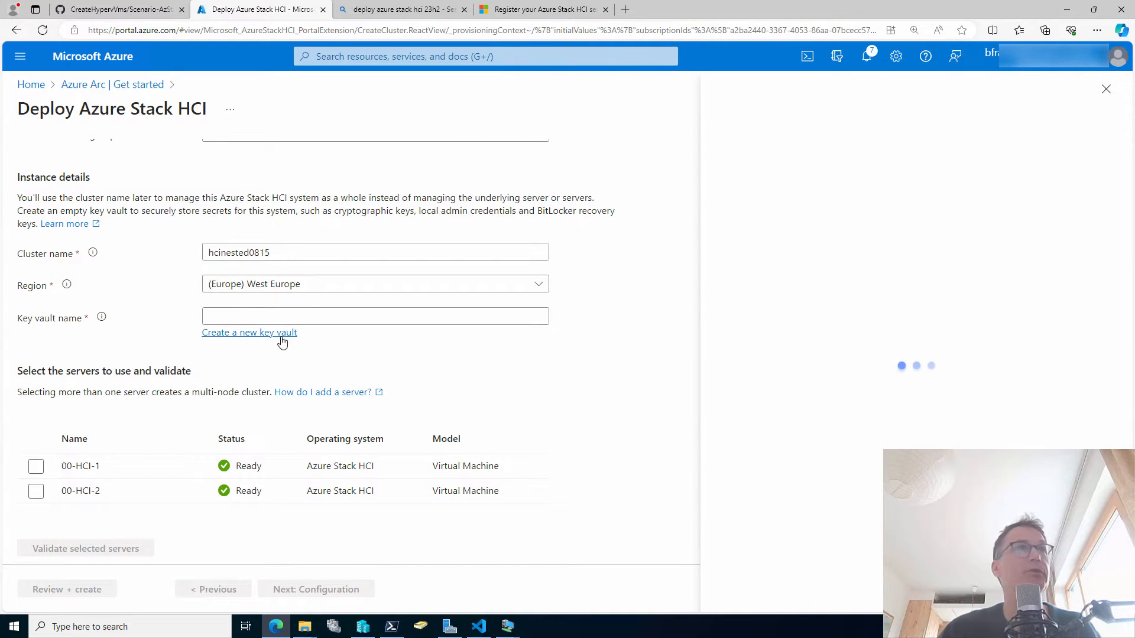
click(839, 313)
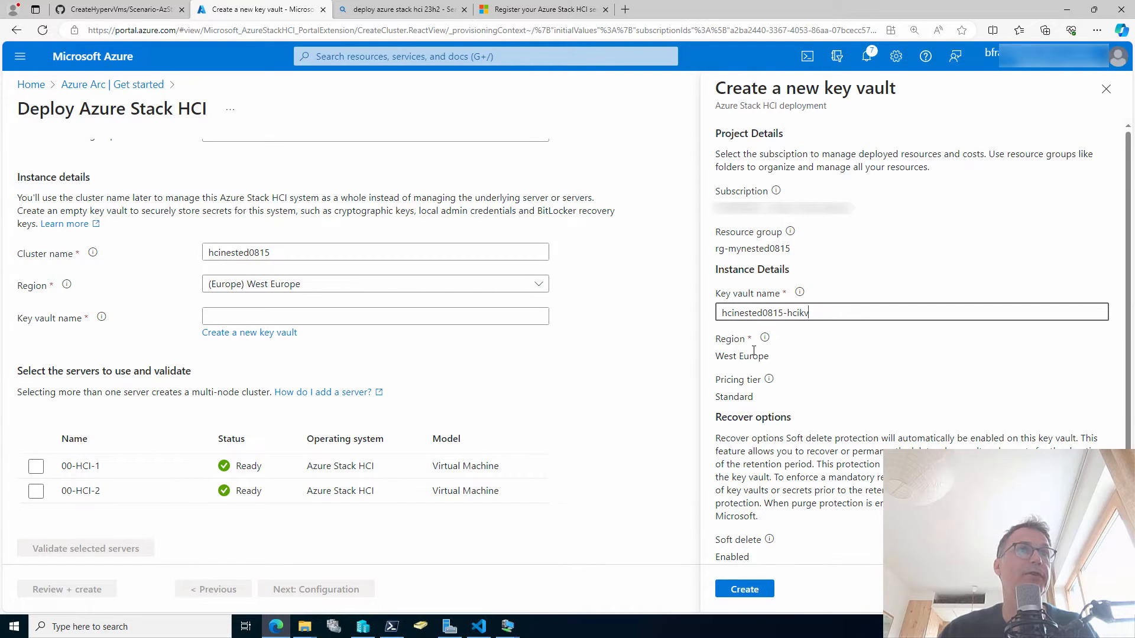
click(761, 591)
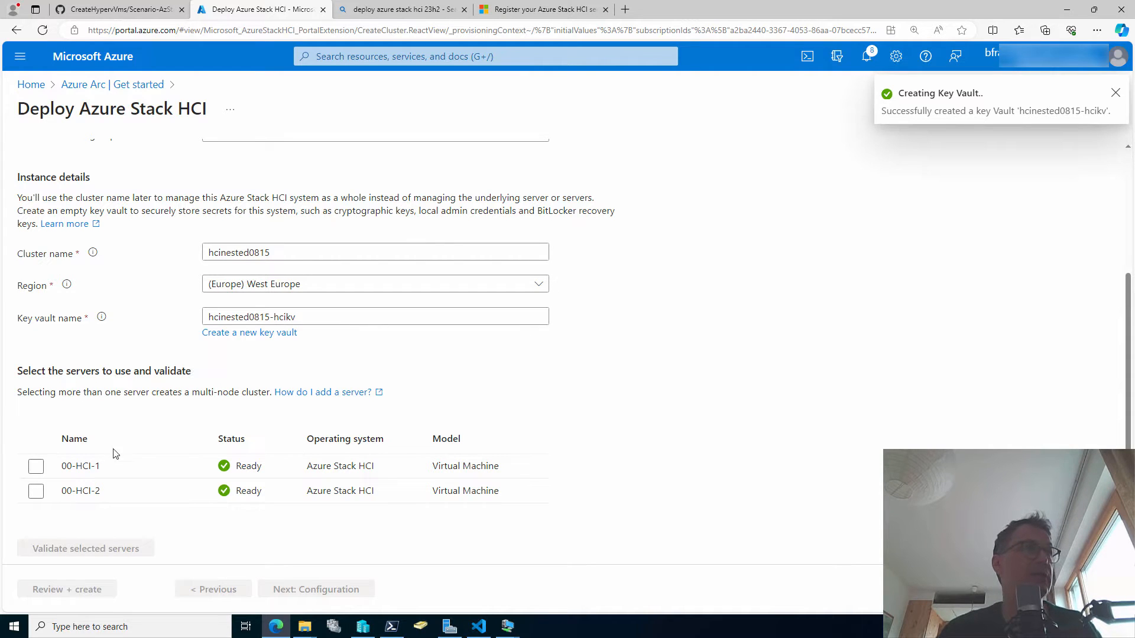
click(36, 466)
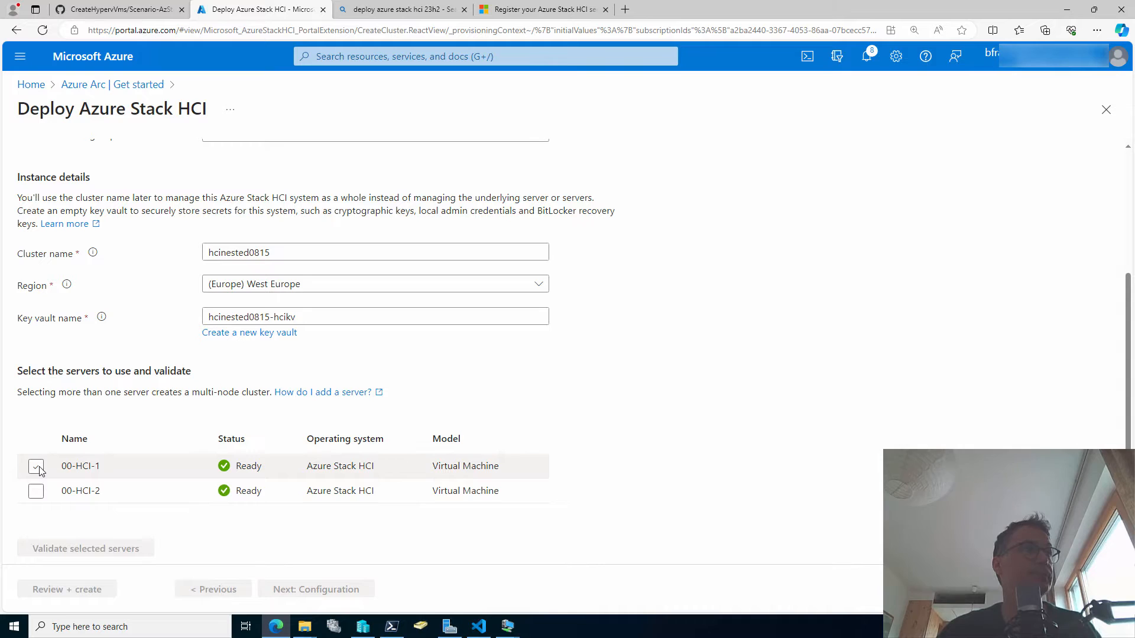
Select 00-HCI-2 as well, validate both servers, and advance to Configuration.
click(36, 491)
click(114, 544)
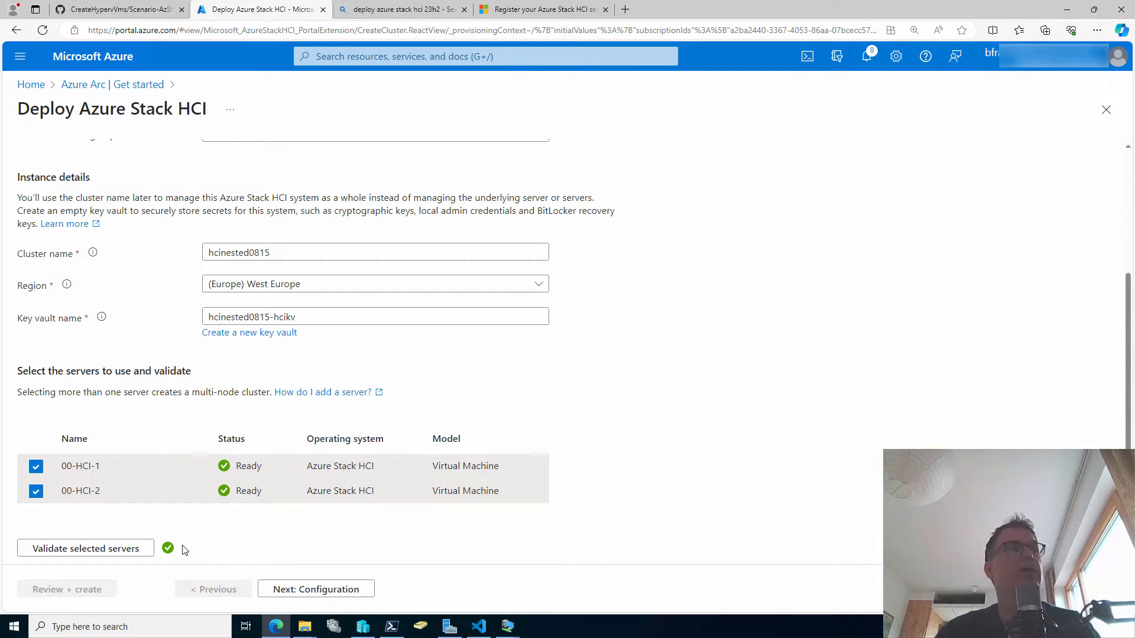
click(316, 591)
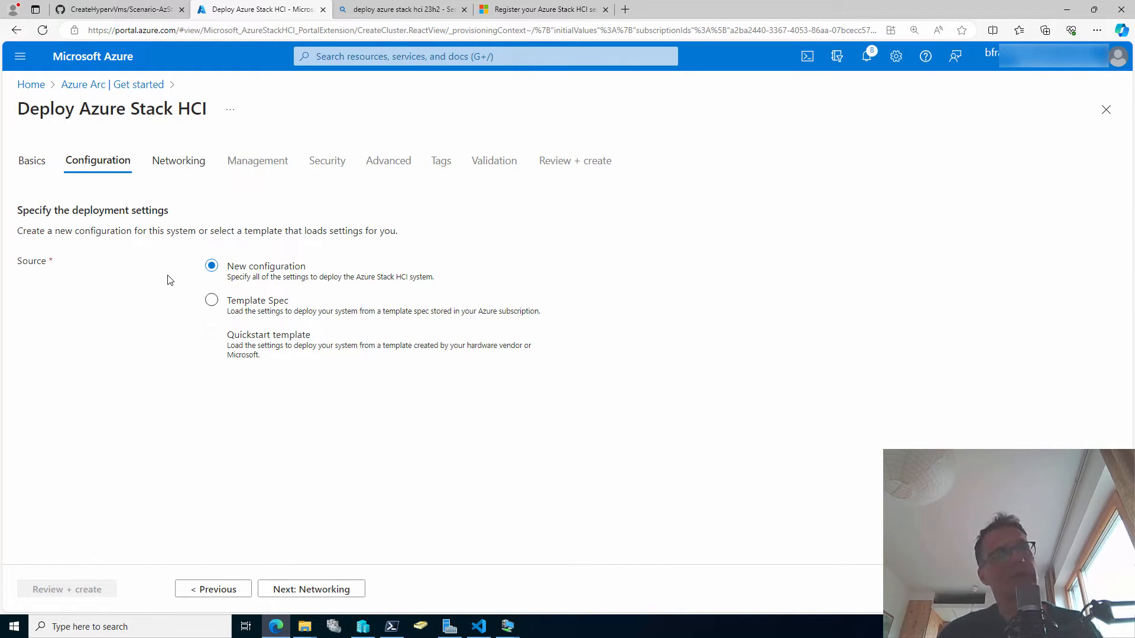
Keep New configuration as the source and advance to Networking.
click(264, 309)
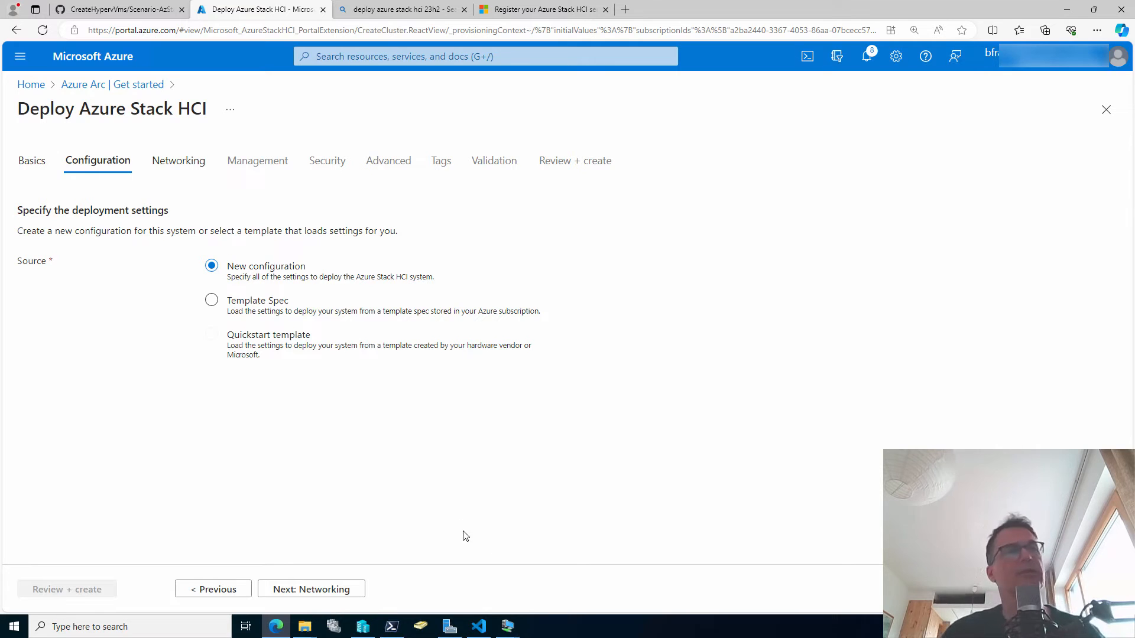
click(342, 591)
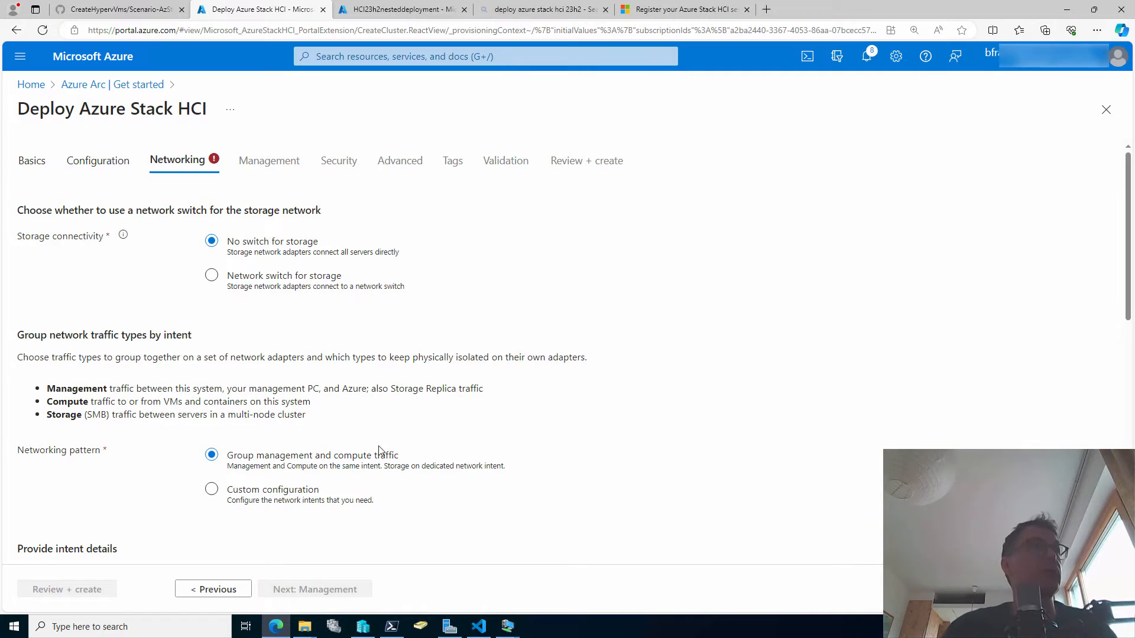
Use a custom configuration with Intent 1 named mgmt carrying Management traffic on aMGMT.
click(252, 492)
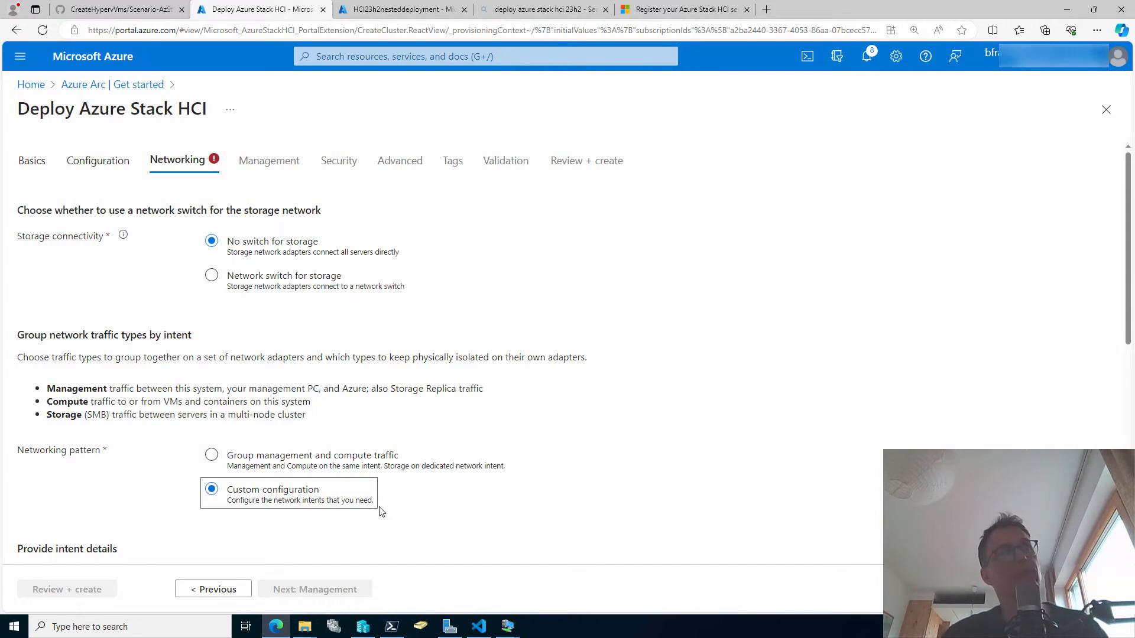
scroll(623, 493, down, 1)
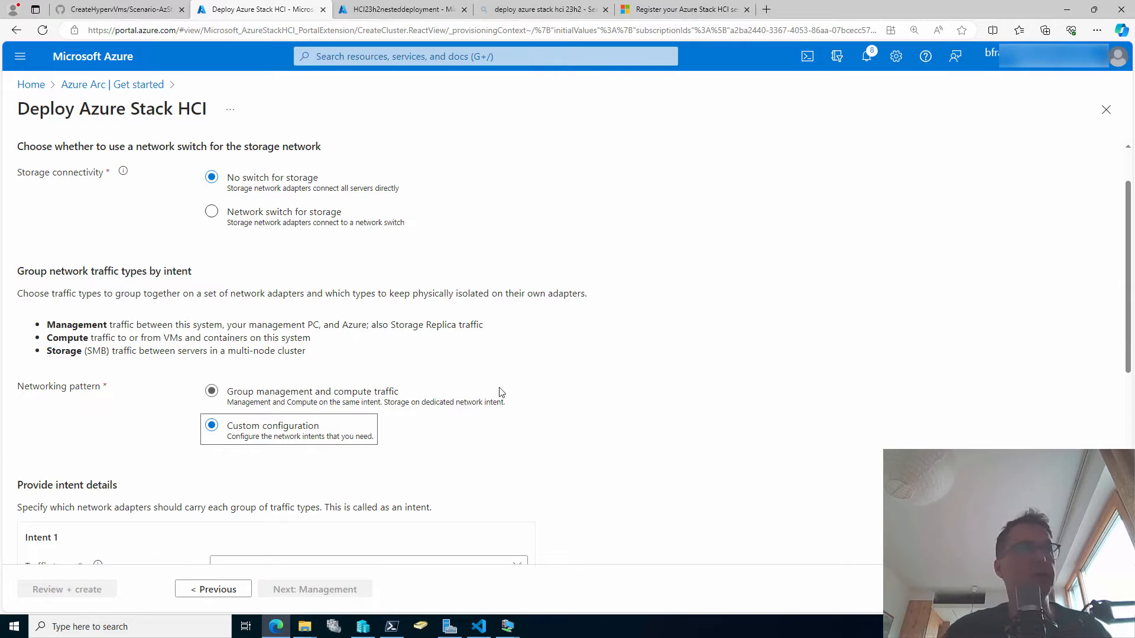
scroll(505, 397, down, 1)
scroll(507, 400, down, 2)
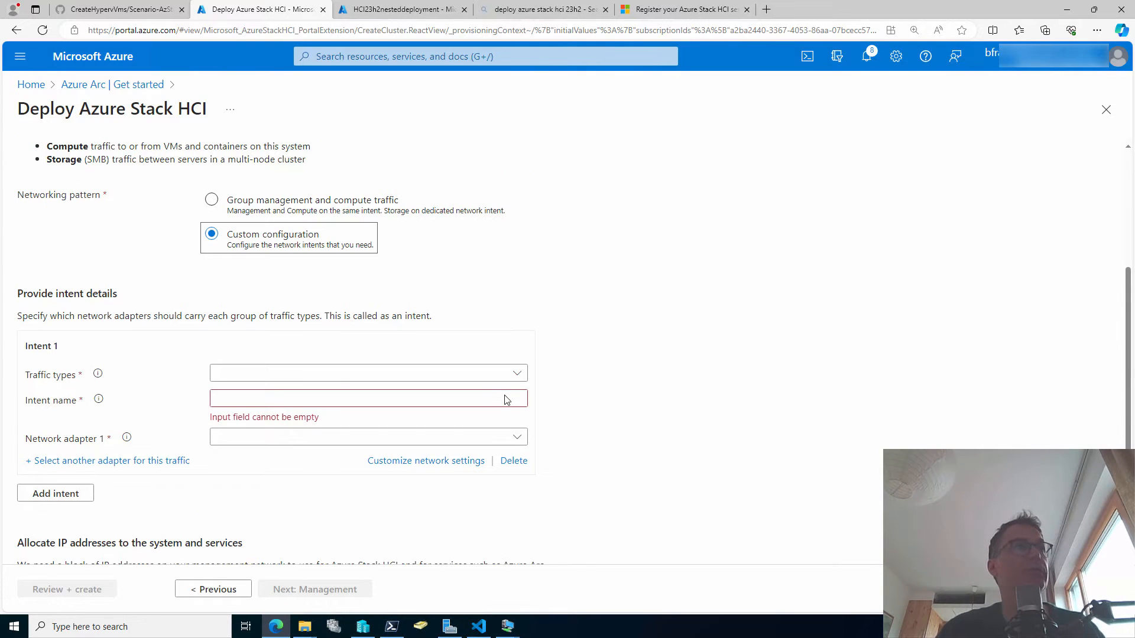
click(518, 373)
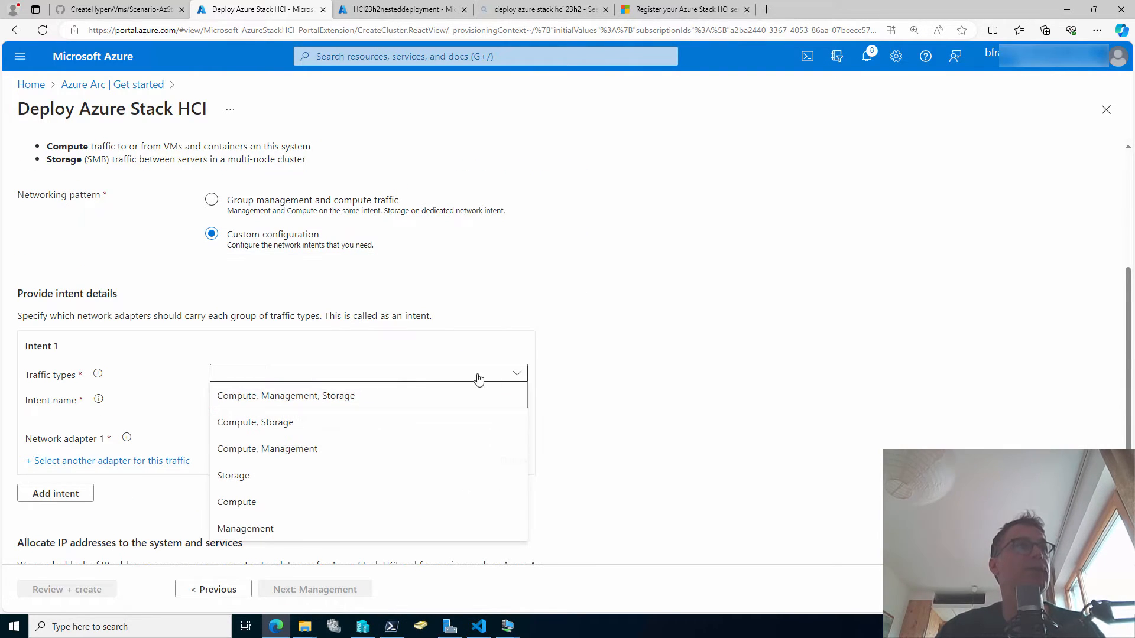
click(301, 528)
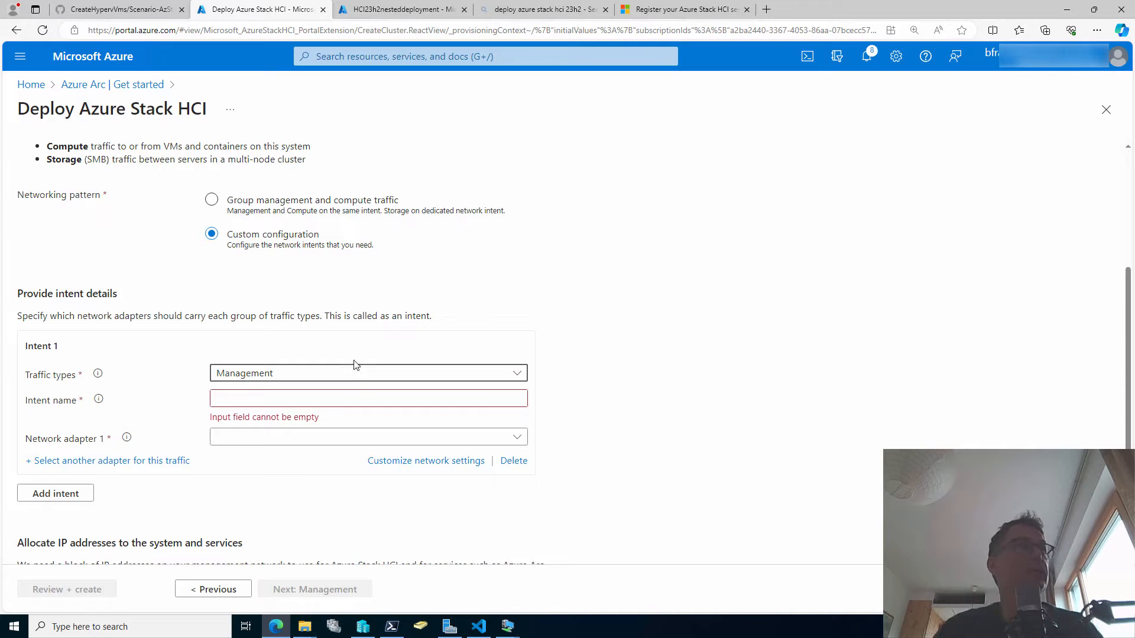
click(343, 398)
text(mgm)
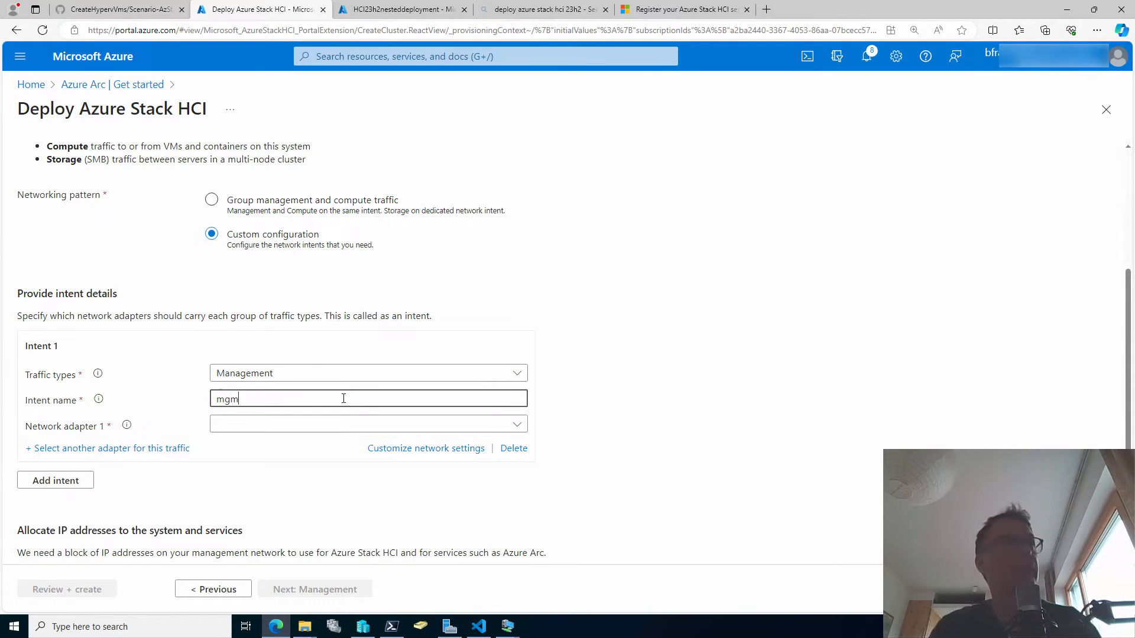
text(t)
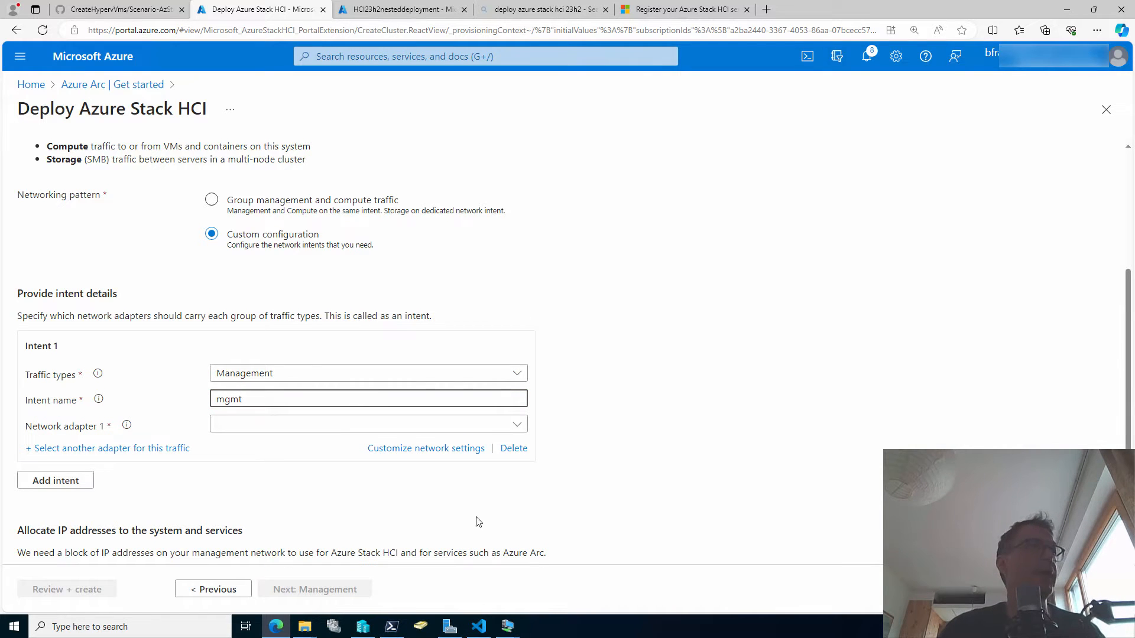
click(520, 424)
click(310, 446)
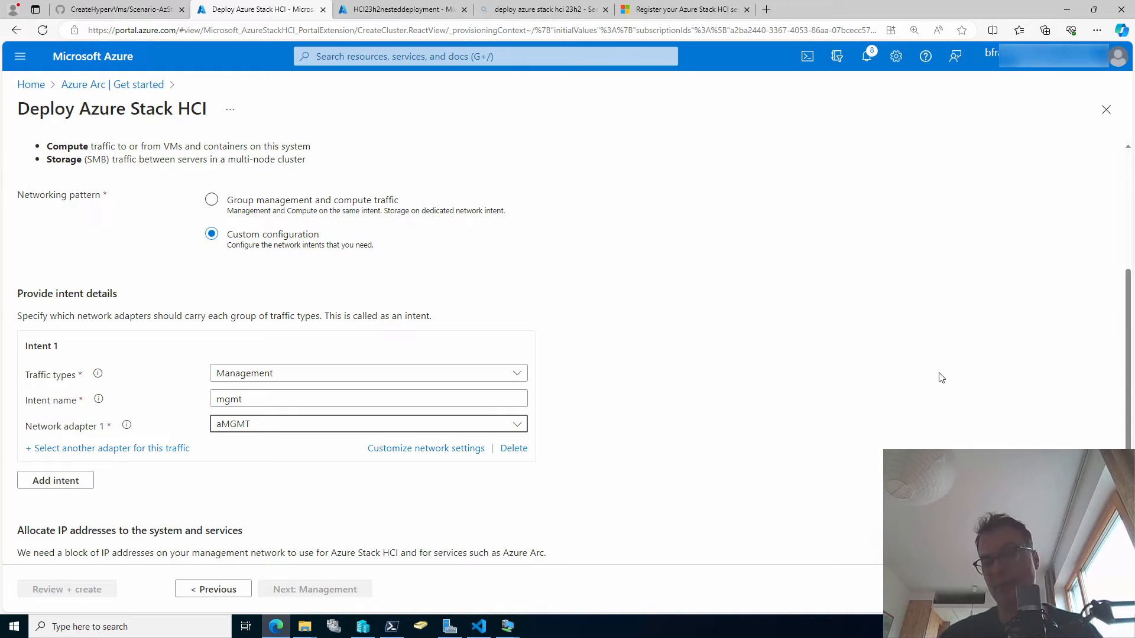
Save Intent 1 network values with jumbo frame size 1514 and RDMA Disabled.
scroll(894, 404, down, 1)
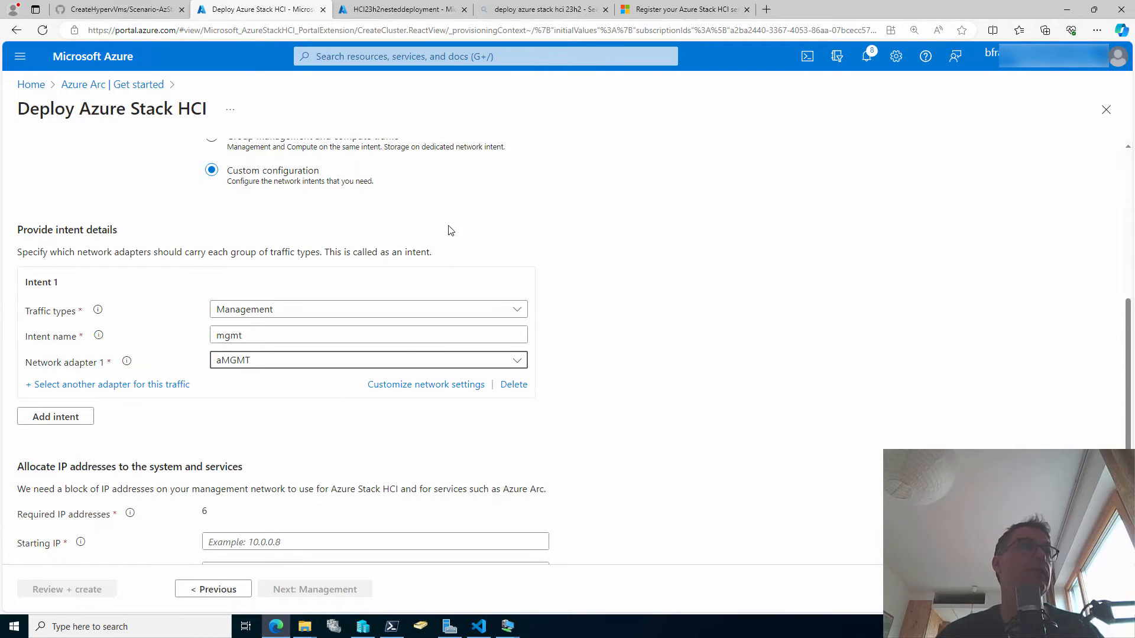
click(423, 385)
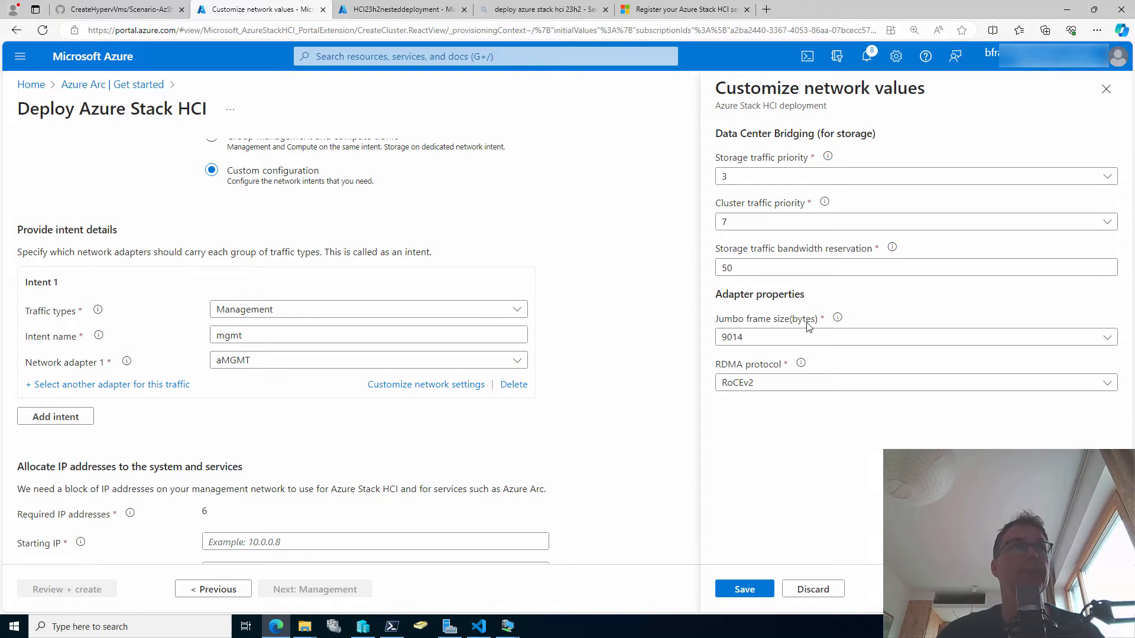
click(806, 338)
click(791, 359)
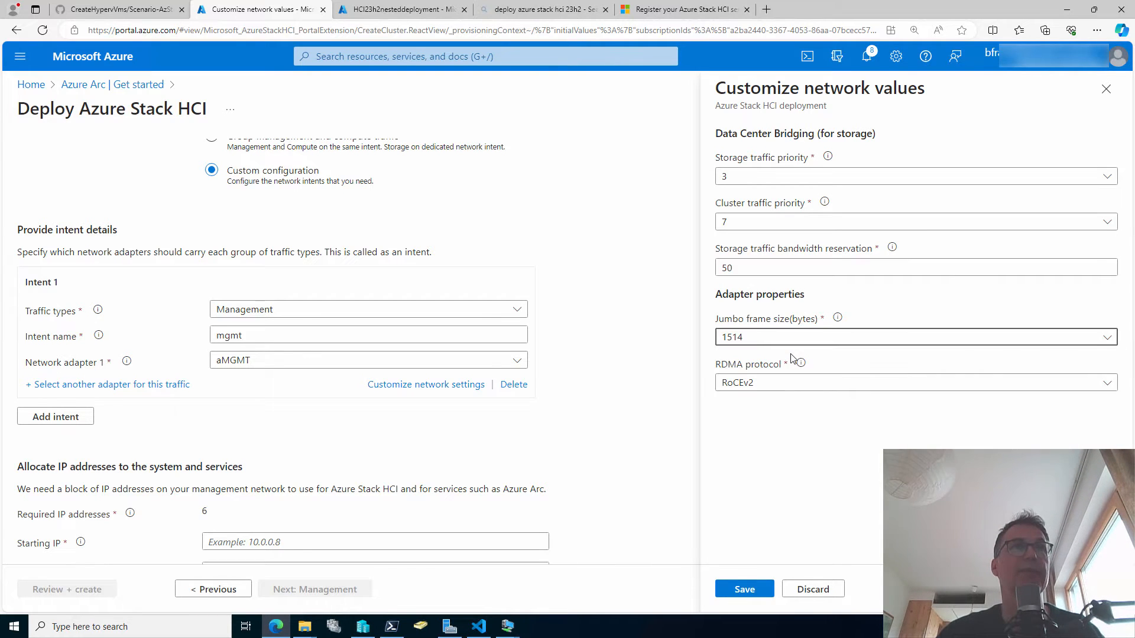
click(785, 388)
click(775, 486)
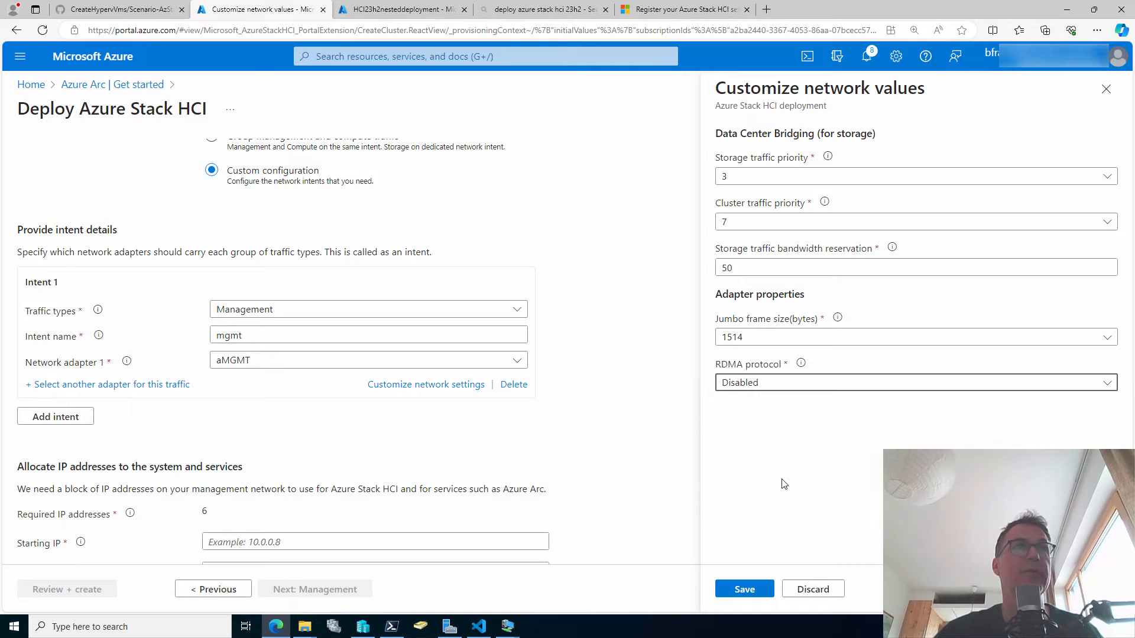
click(744, 589)
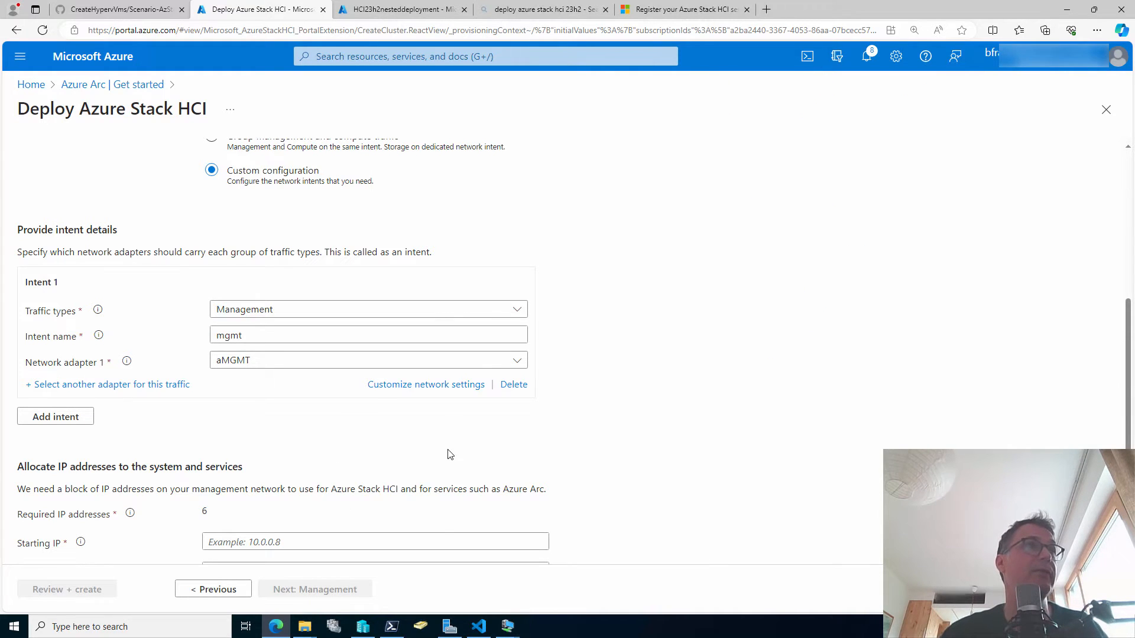
scroll(434, 454, down, 1)
scroll(431, 440, down, 1)
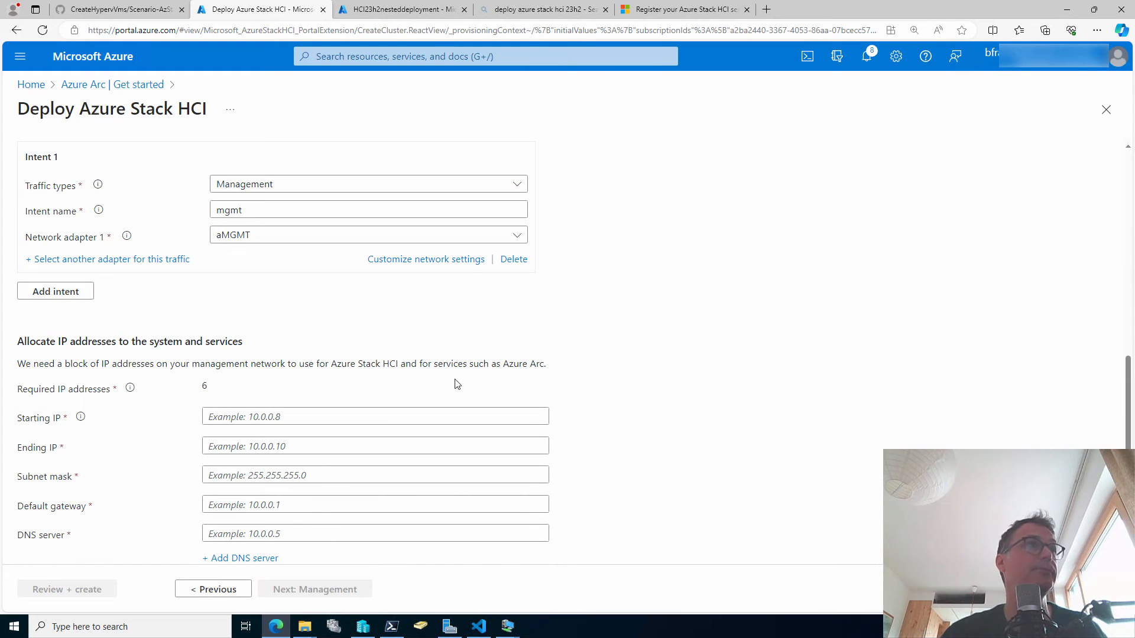
scroll(414, 378, up, 1)
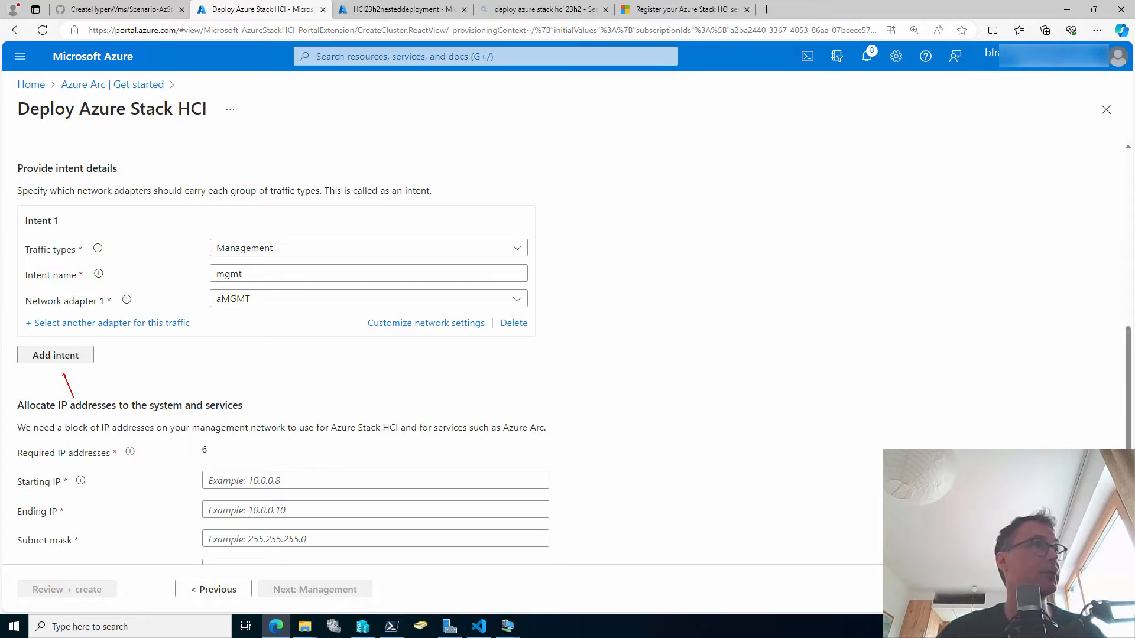
key(Escape)
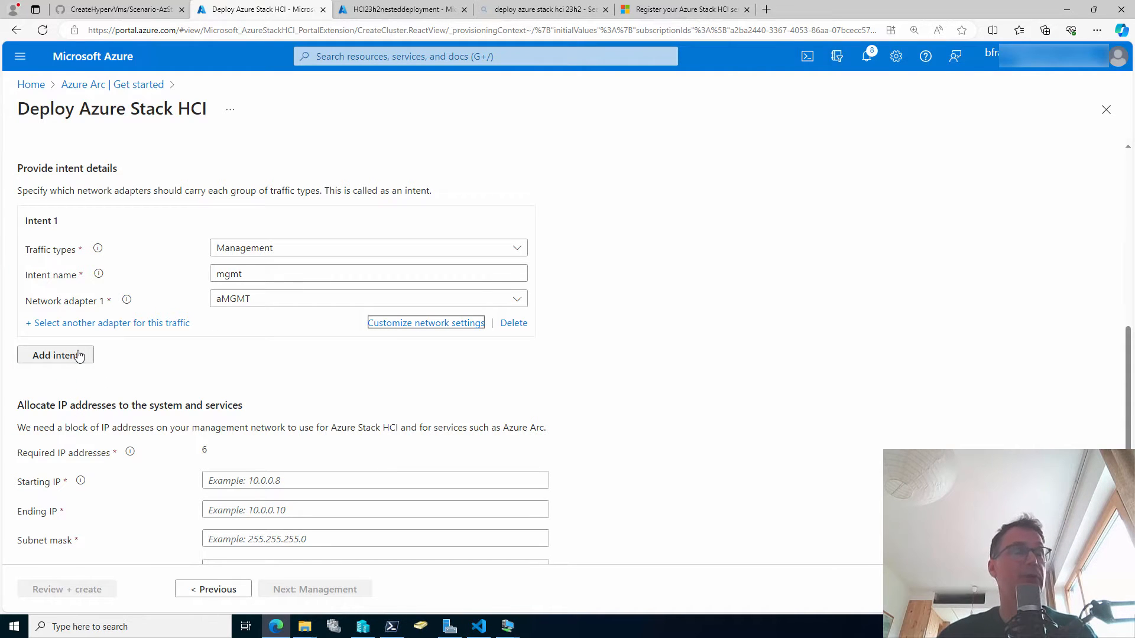
Add Intent 2 carrying Compute traffic, named compute.
click(79, 355)
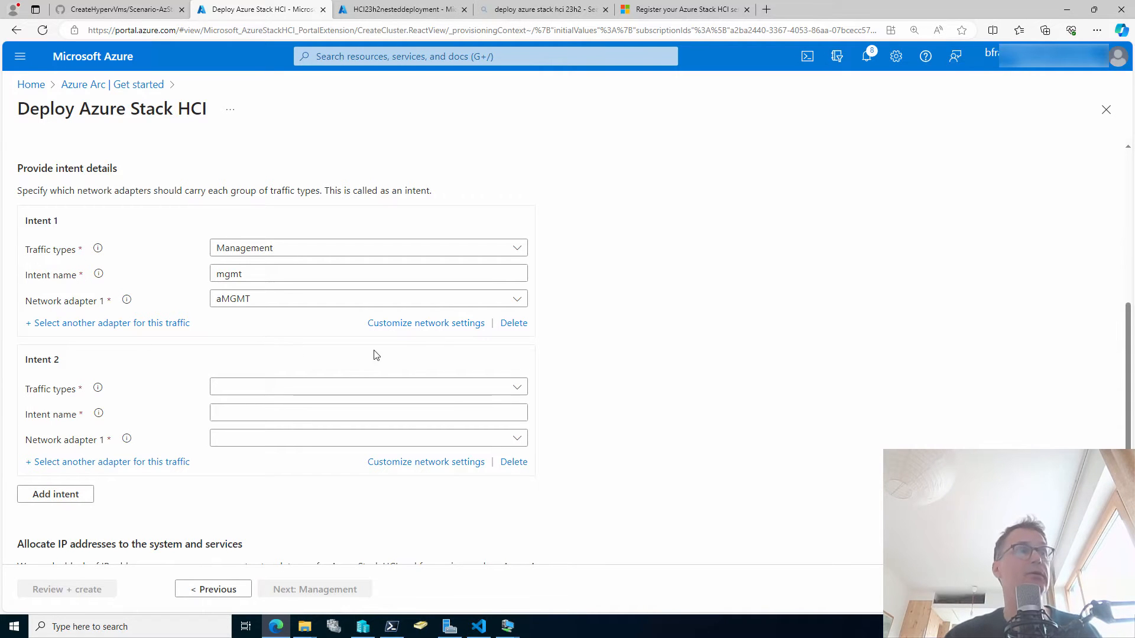
click(440, 390)
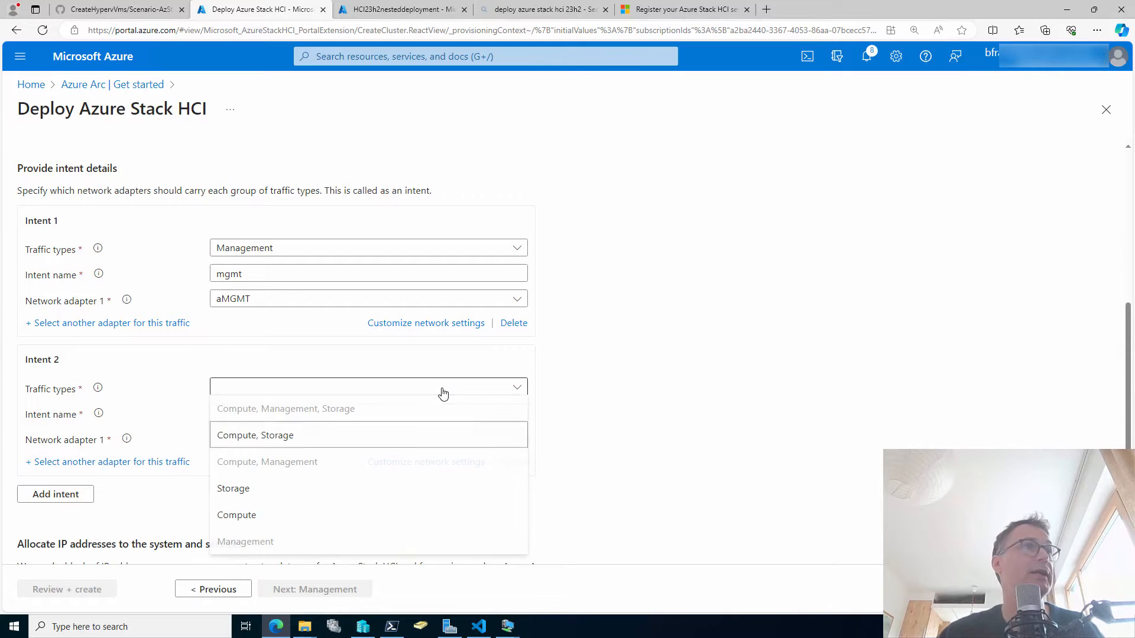
click(303, 518)
click(387, 414)
text(compute)
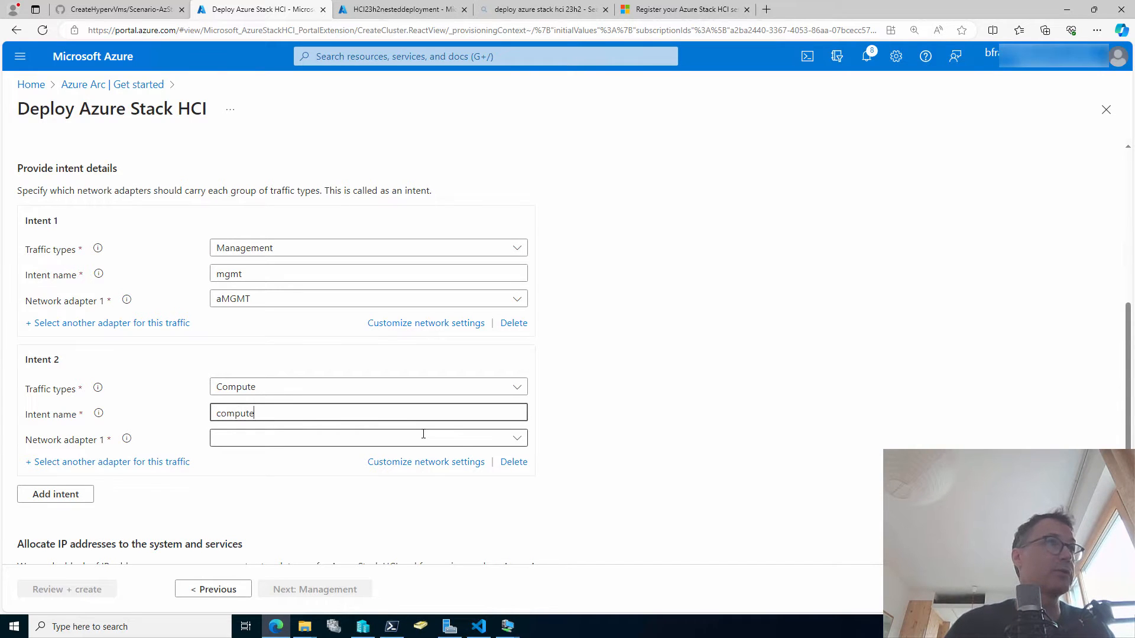
Assign adapters Comp1 and Comp2 to Intent 2 and open its network value settings.
click(486, 439)
click(283, 566)
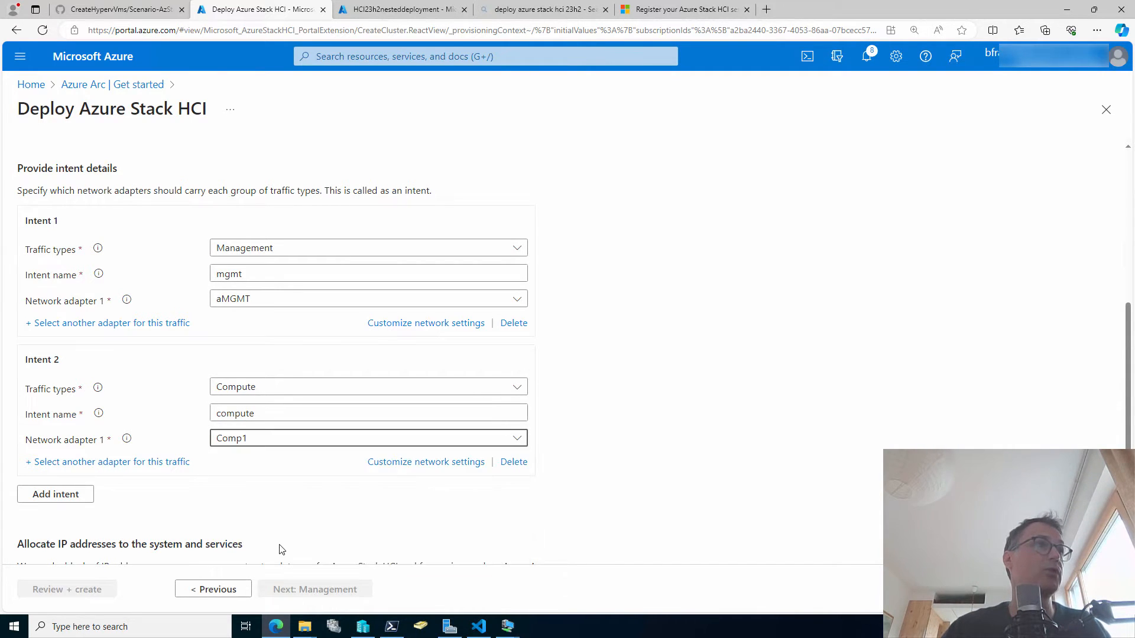
click(150, 463)
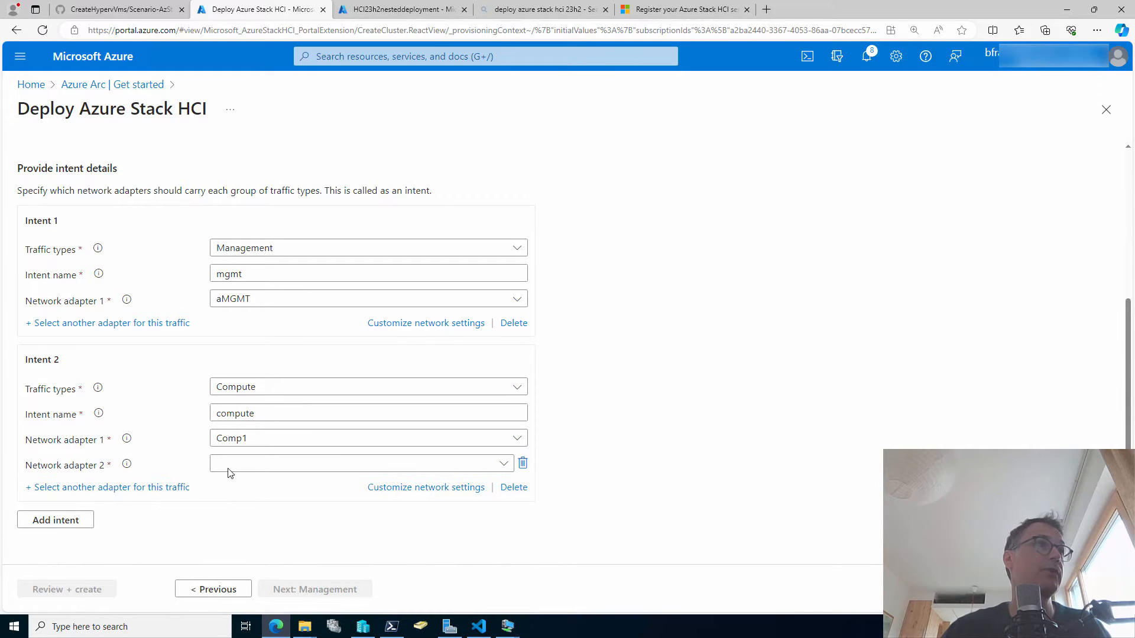
click(431, 465)
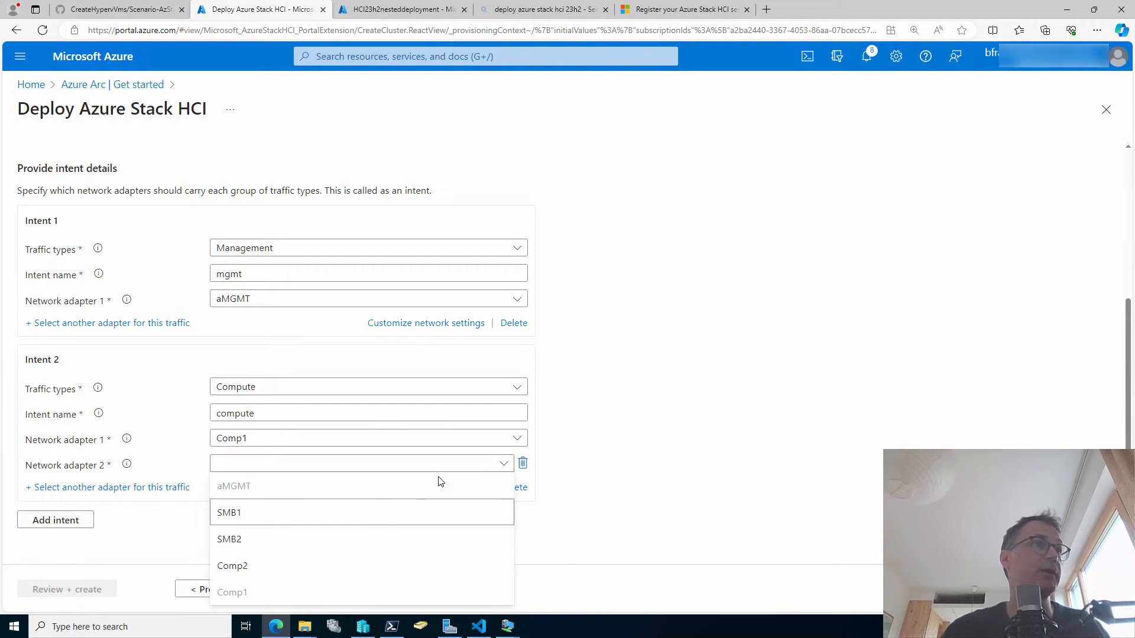
click(308, 568)
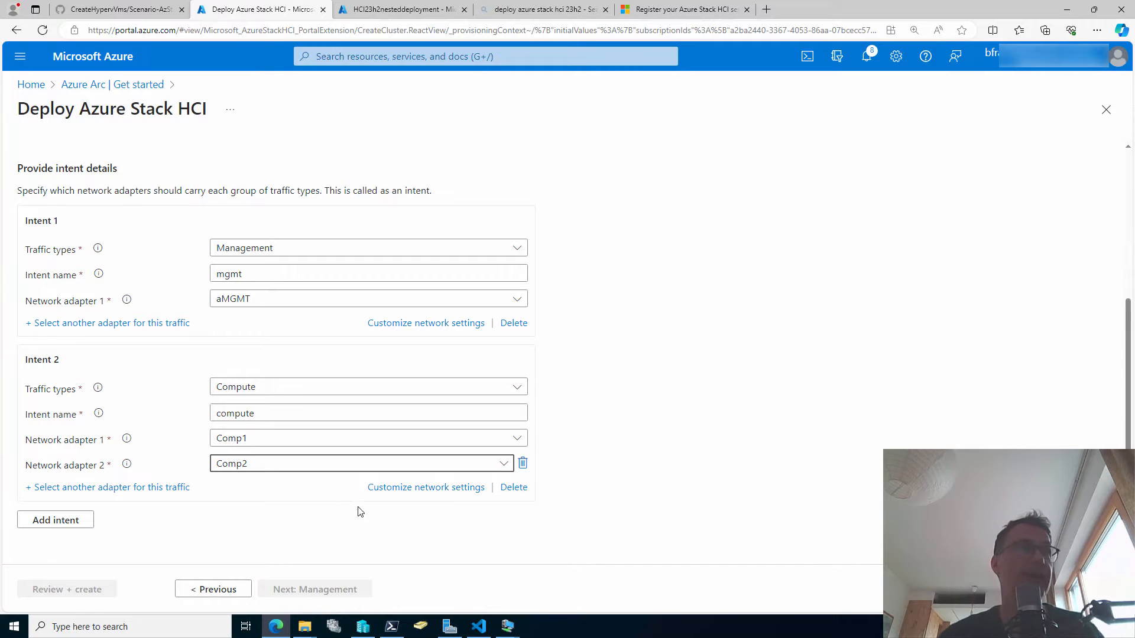
click(399, 492)
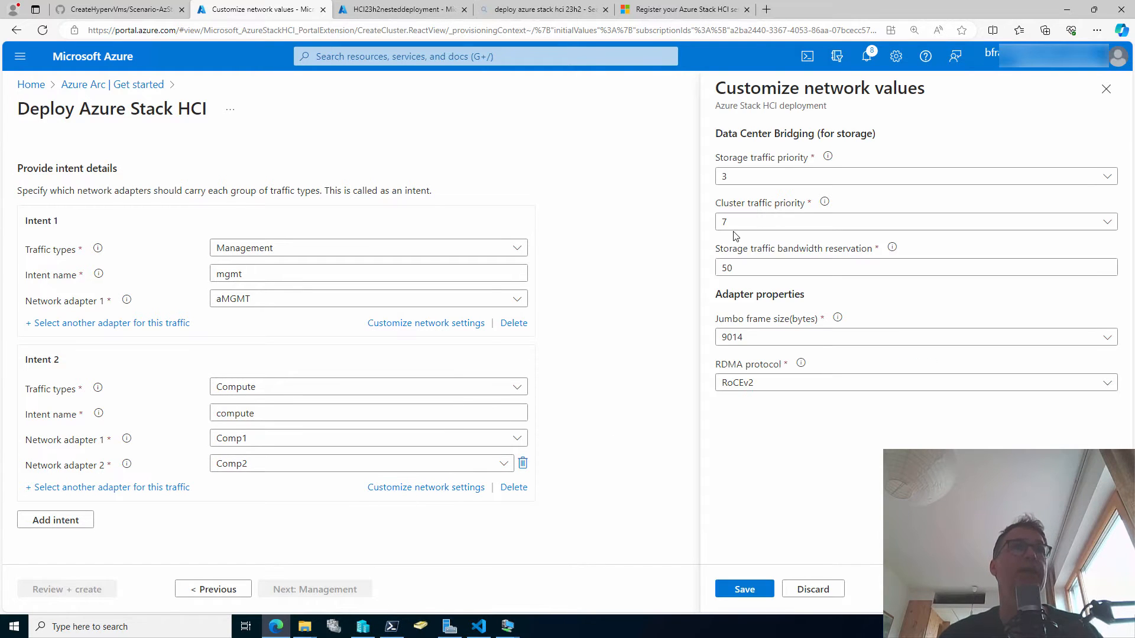
Save Intent 2's network values with 9014-byte jumbo frames and RDMA Disabled.
click(788, 341)
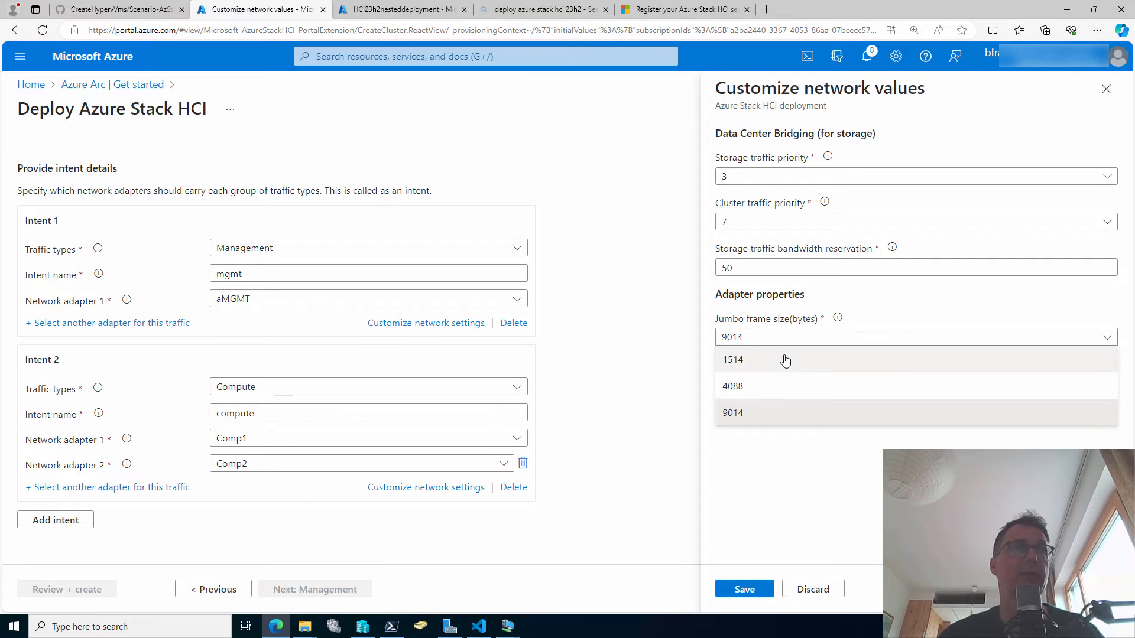
click(784, 358)
click(799, 384)
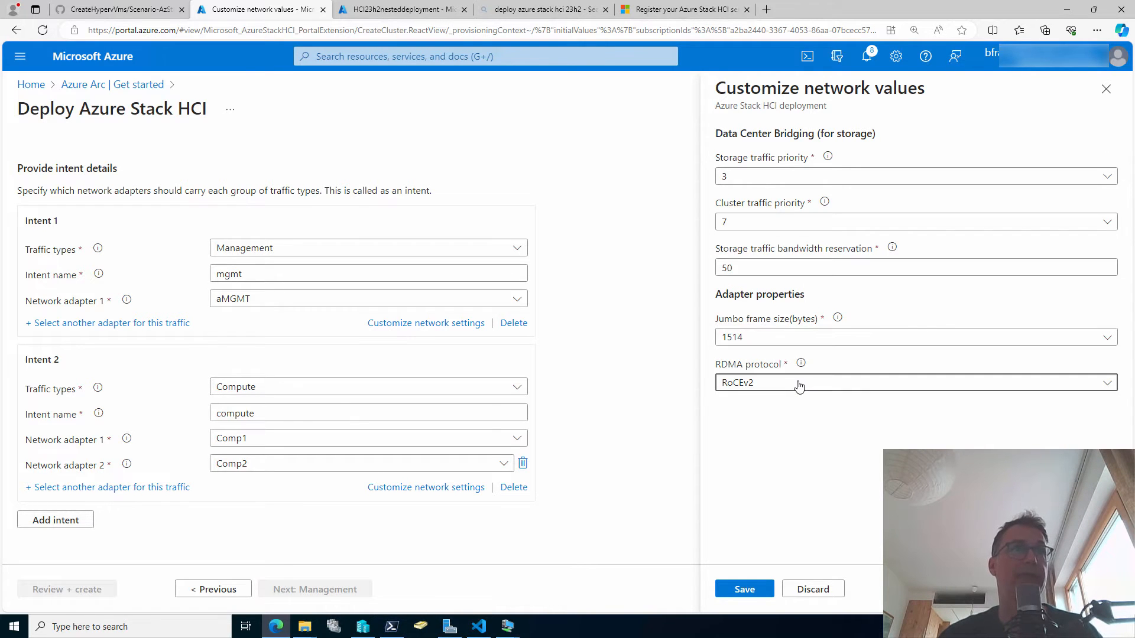
click(798, 386)
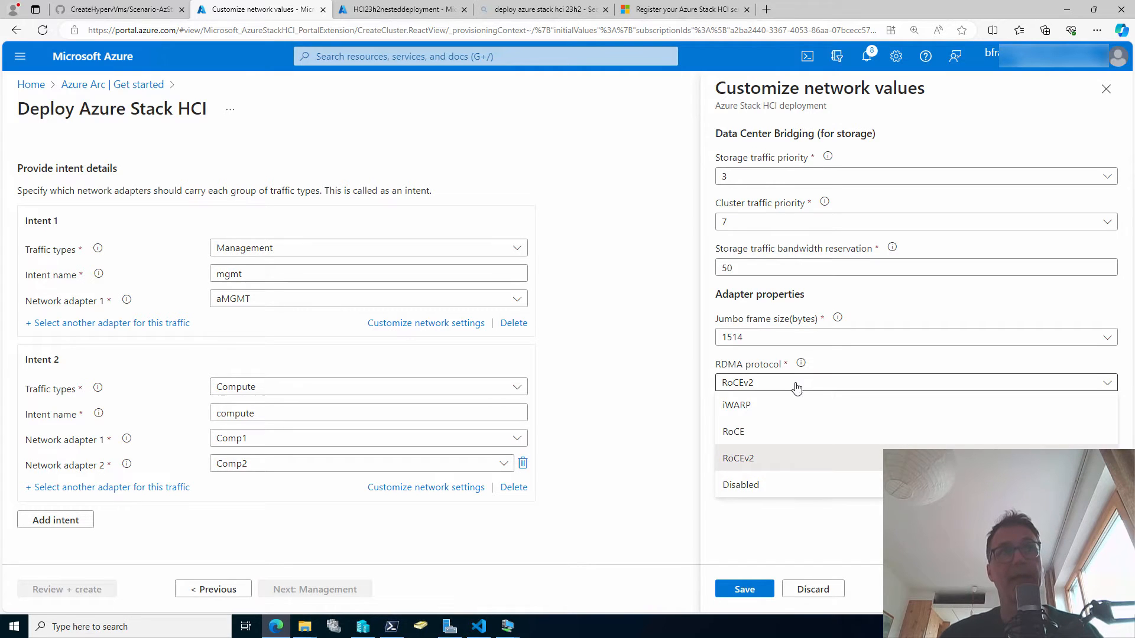
click(796, 486)
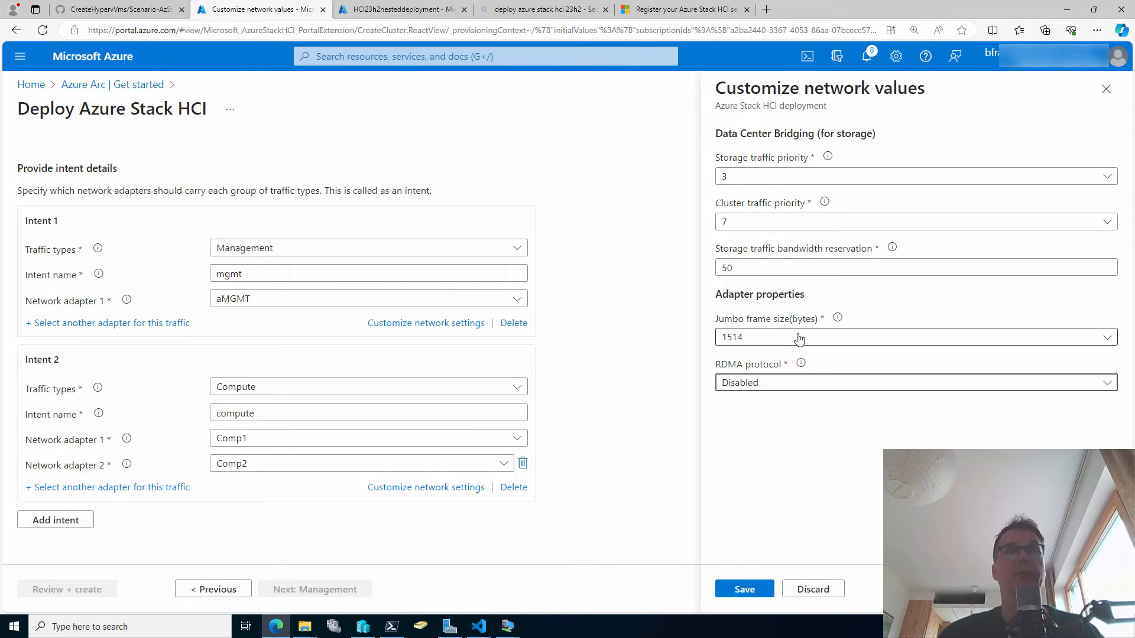
click(834, 340)
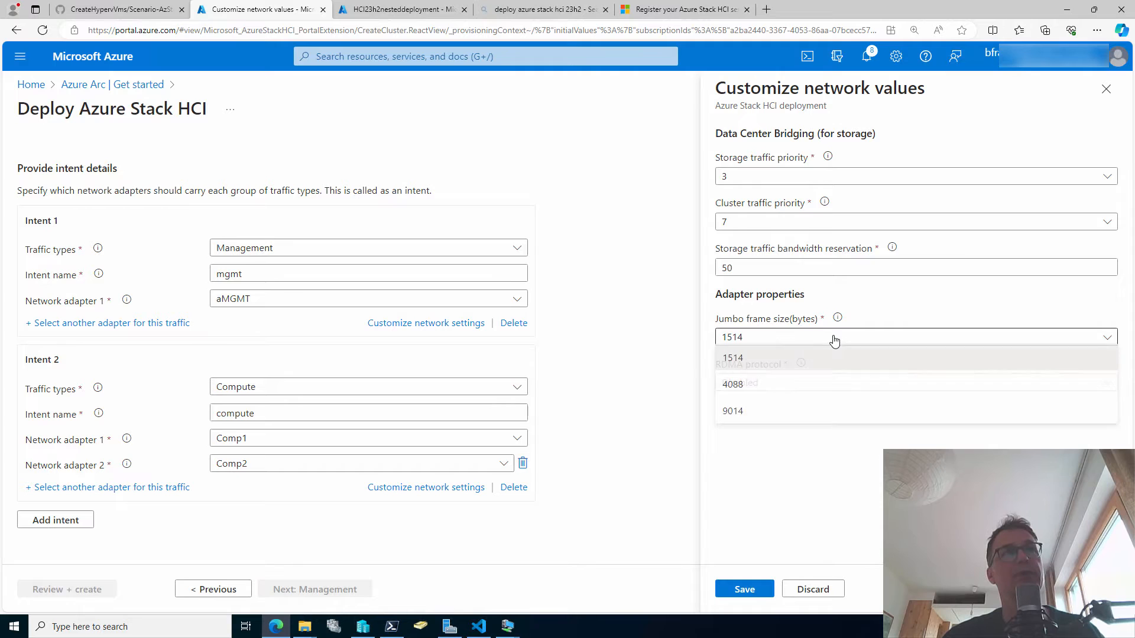
click(817, 414)
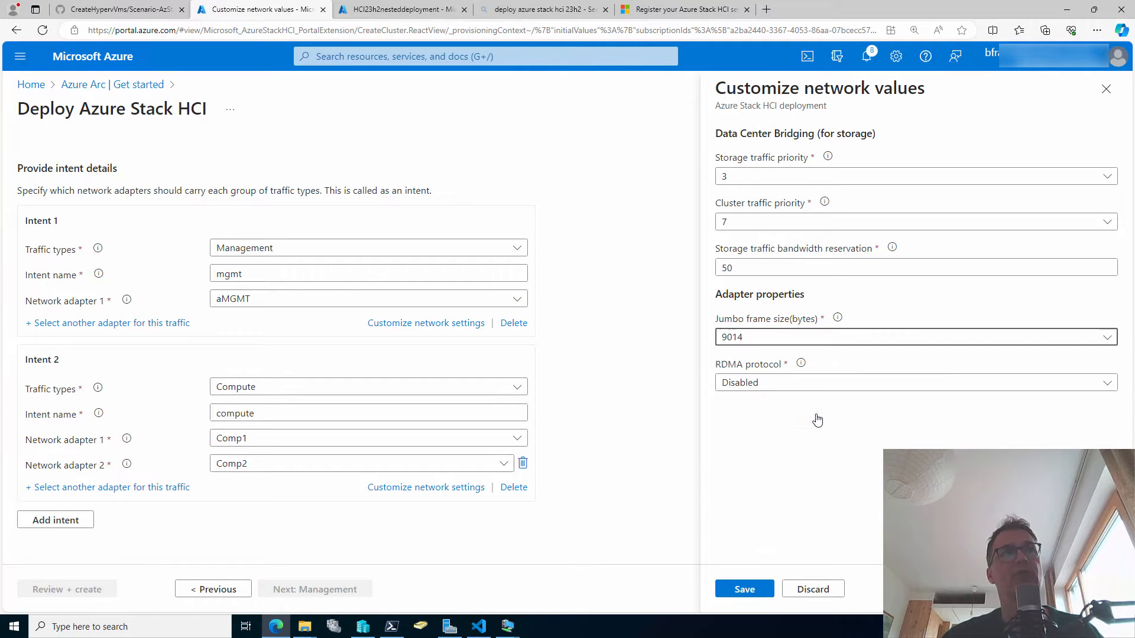
click(852, 341)
click(812, 362)
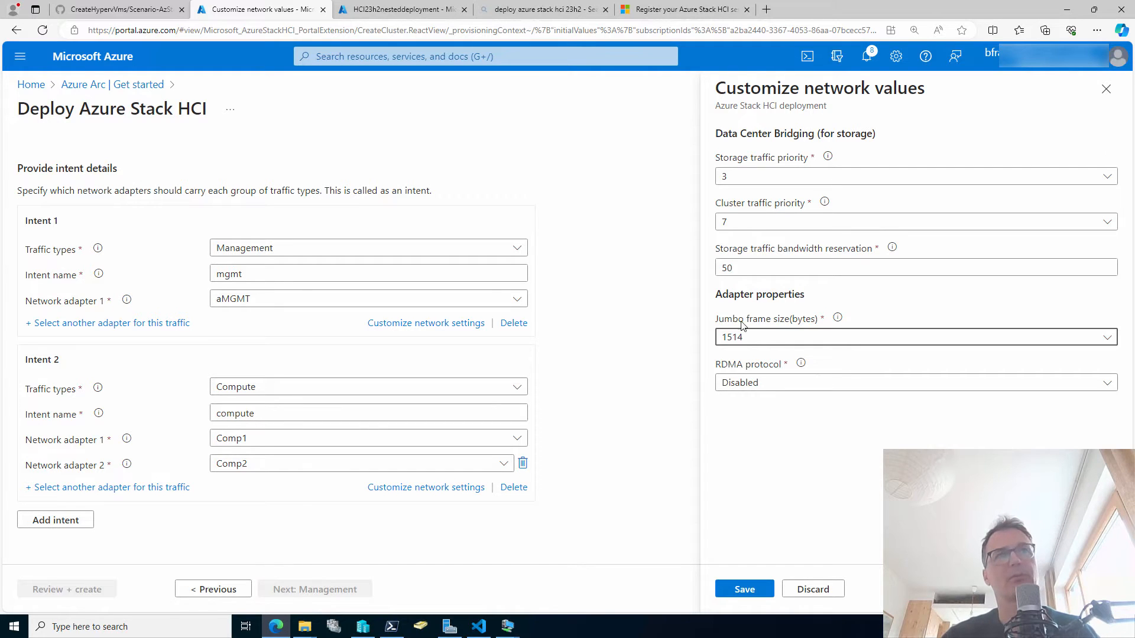
click(760, 337)
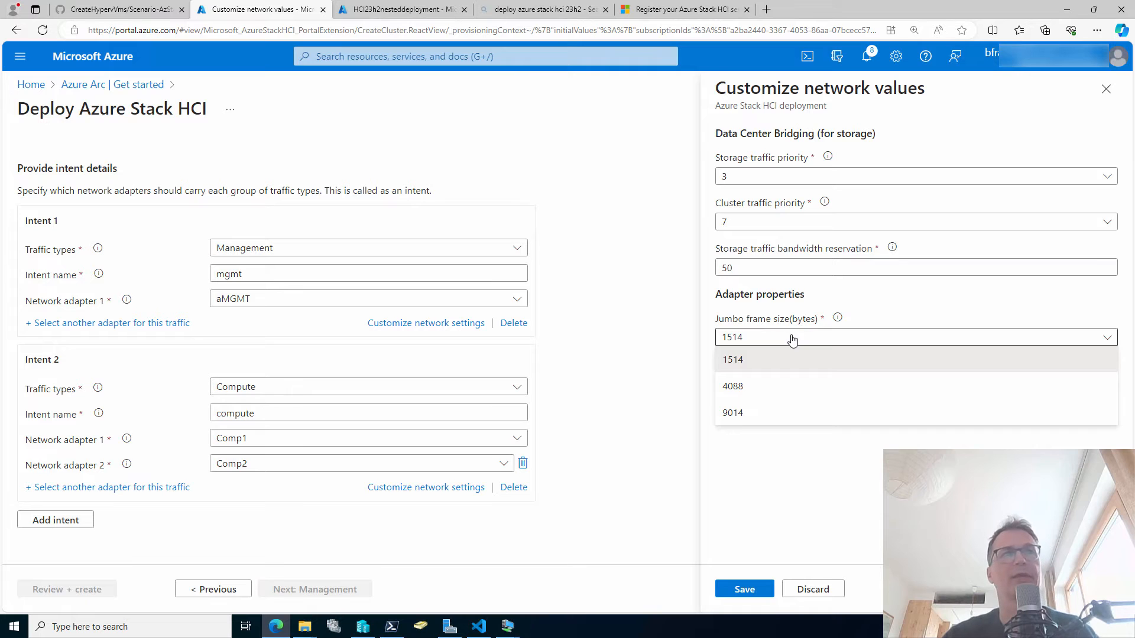
click(779, 413)
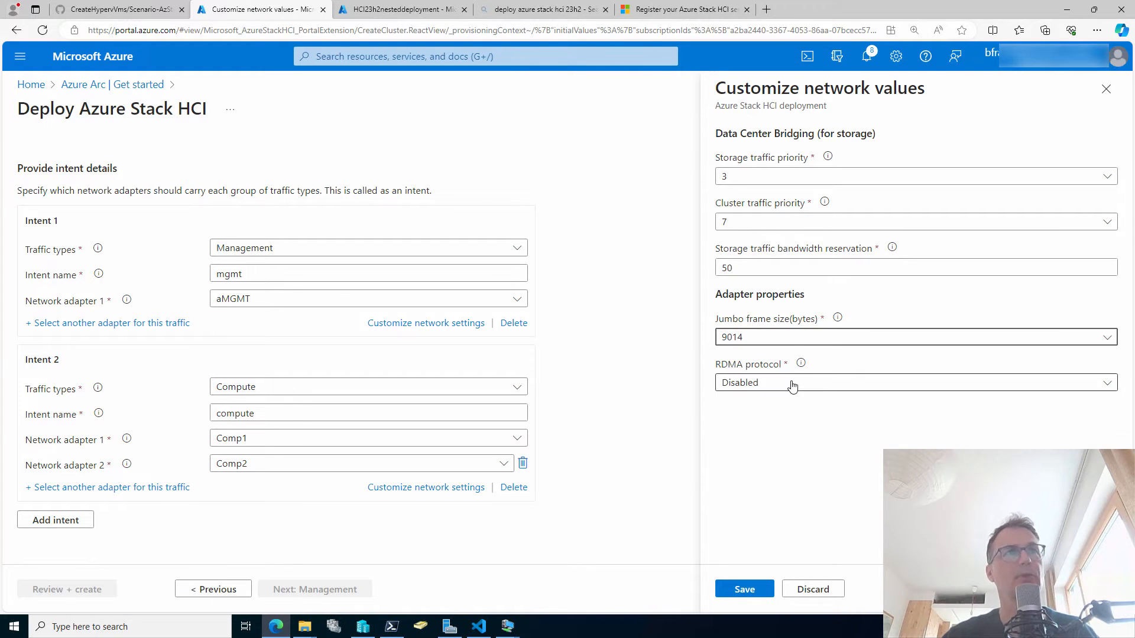
click(792, 384)
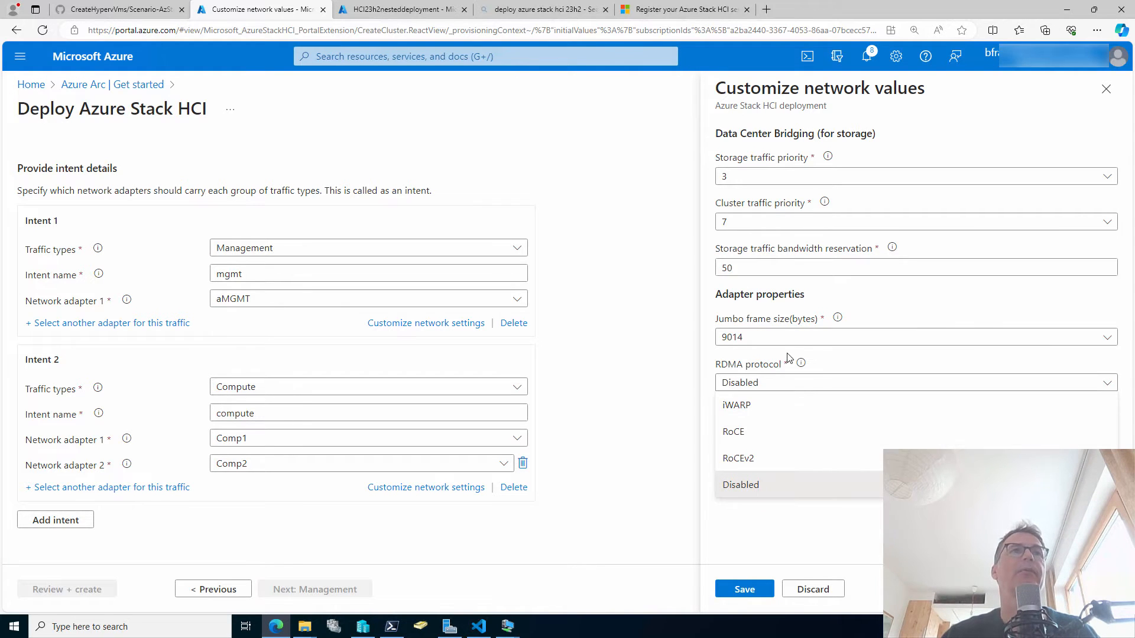
click(785, 488)
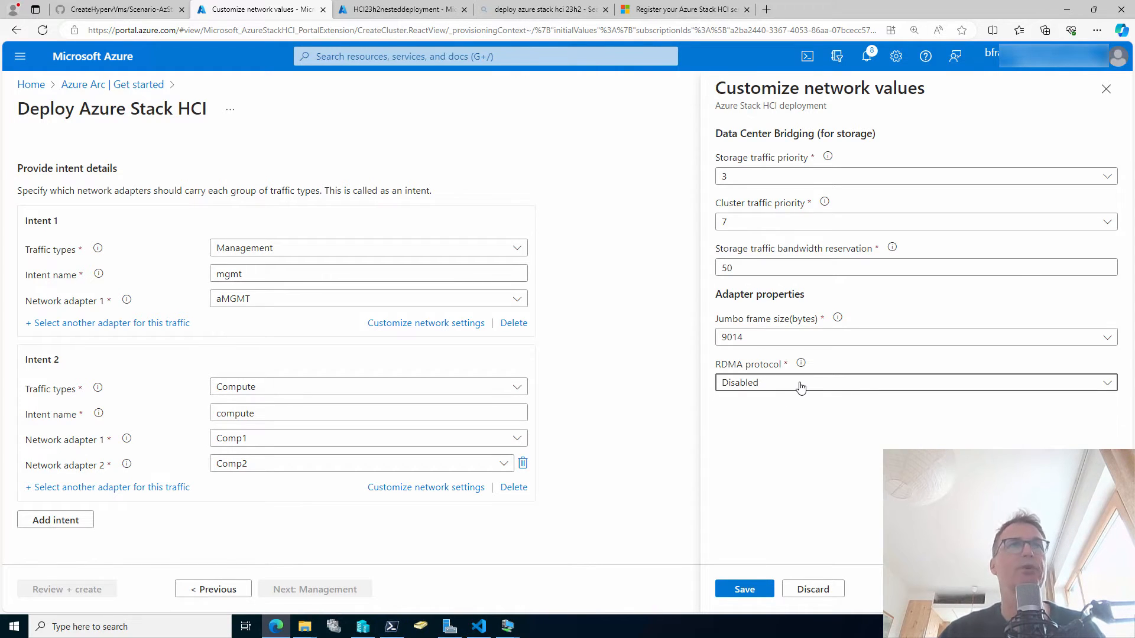
click(765, 590)
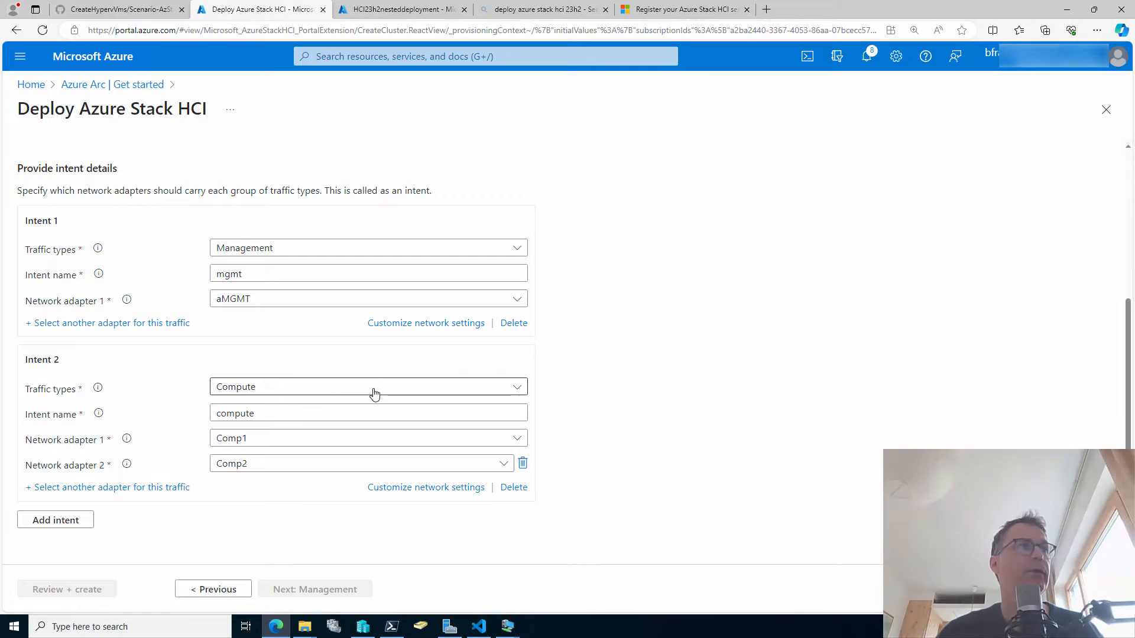
Add Intent 3 carrying Storage traffic, named smb.
scroll(302, 378, down, 2)
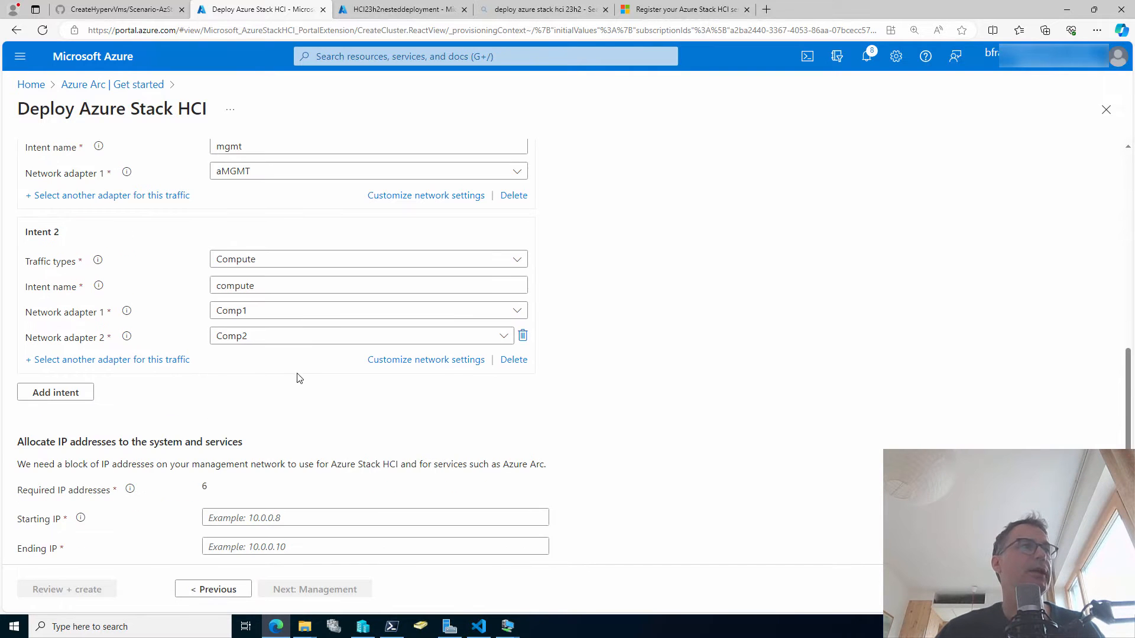
click(42, 392)
click(290, 427)
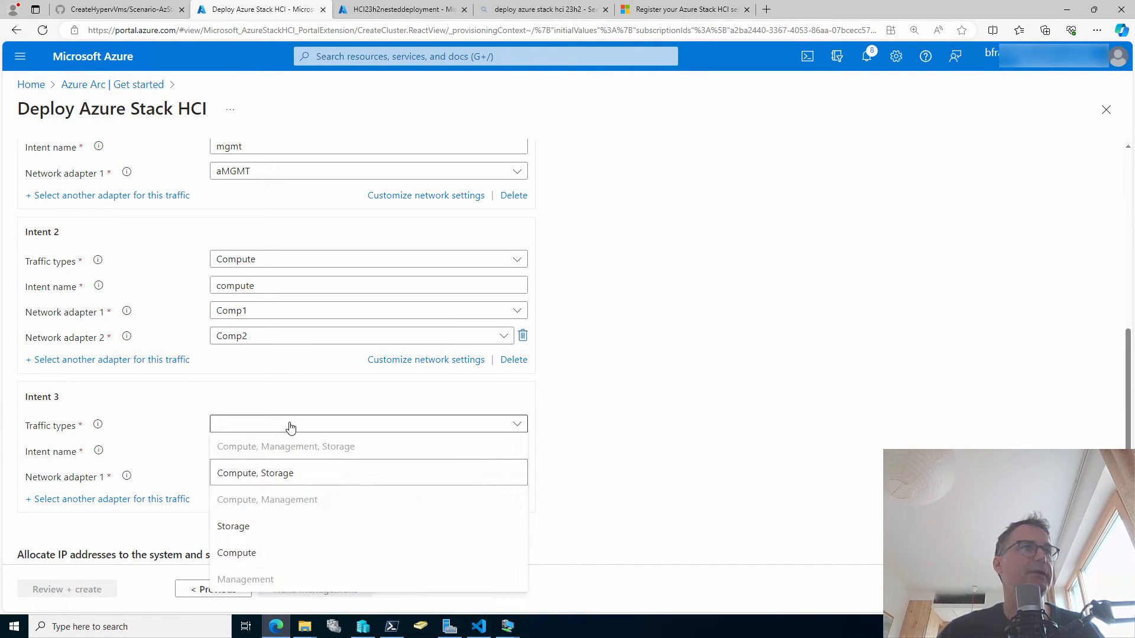
click(300, 525)
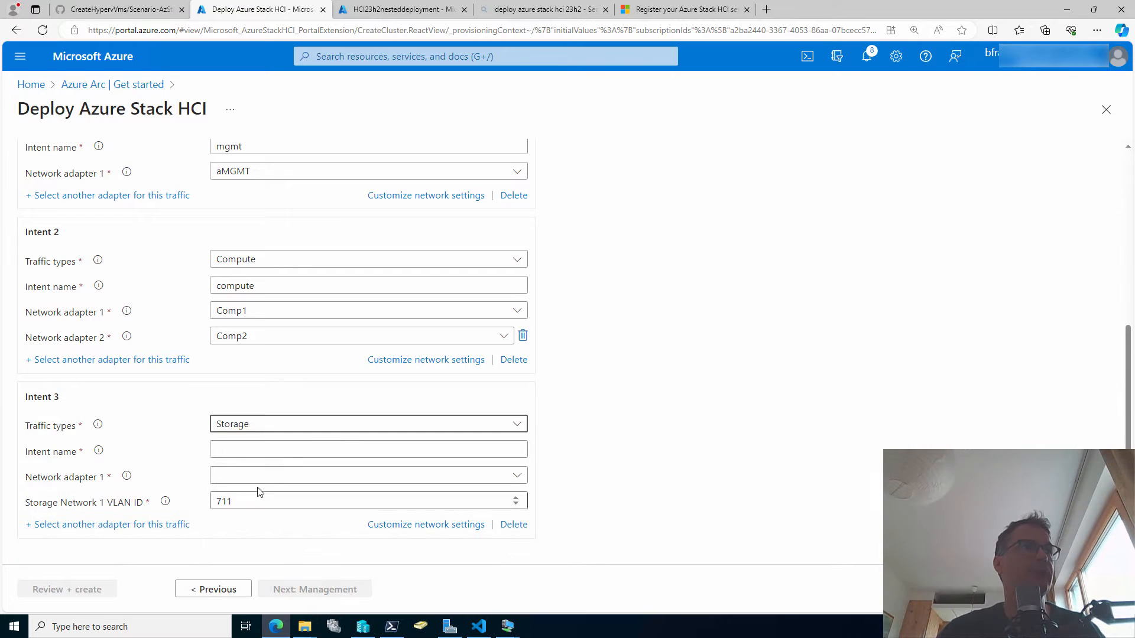
click(296, 447)
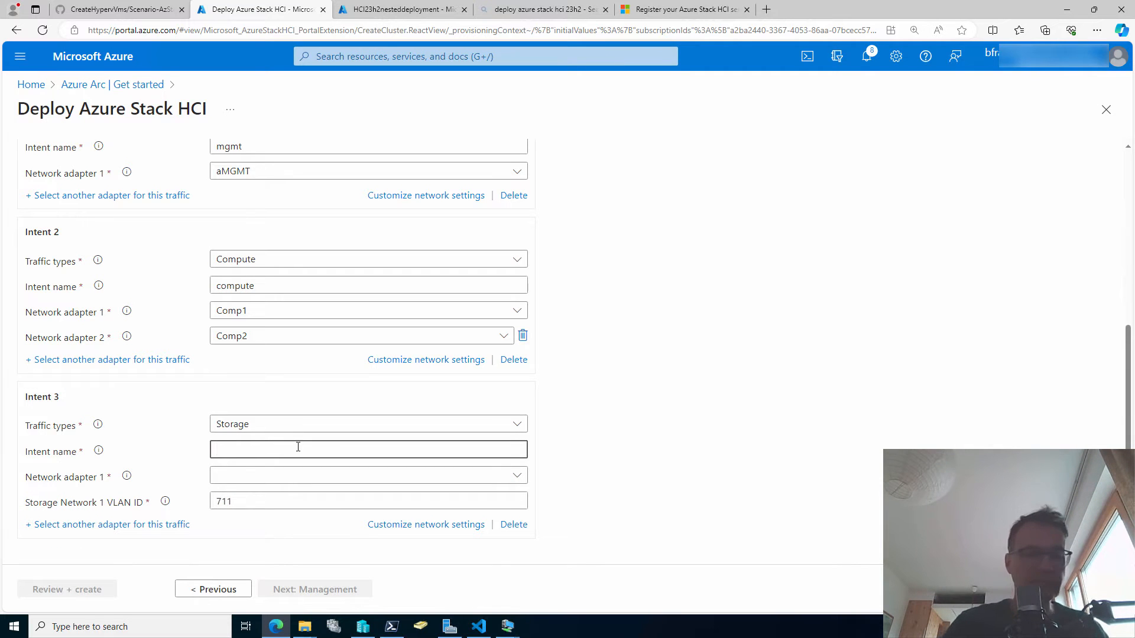
Assign adapters SMB1 and SMB2 to the storage intent and open its network values.
click(270, 476)
click(246, 372)
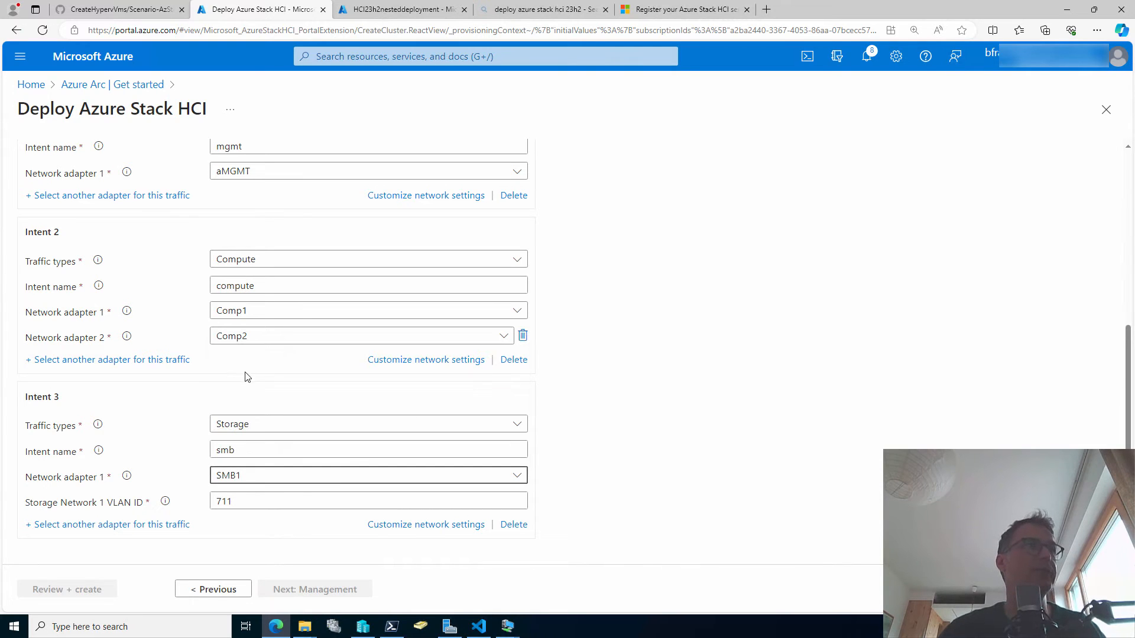
scroll(291, 459, down, 1)
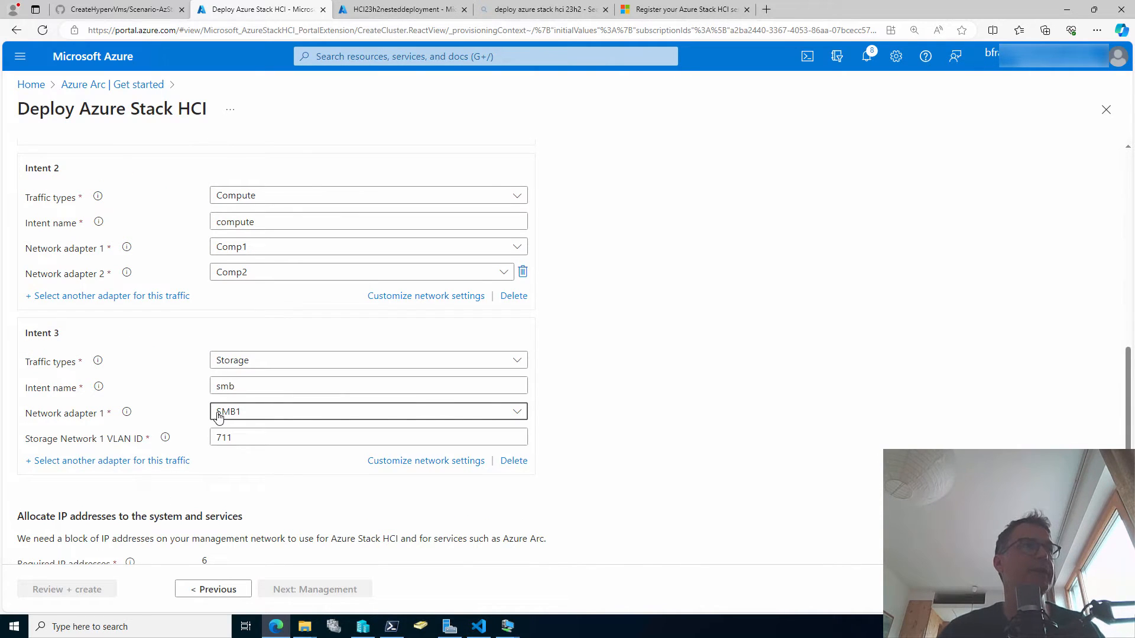
click(127, 464)
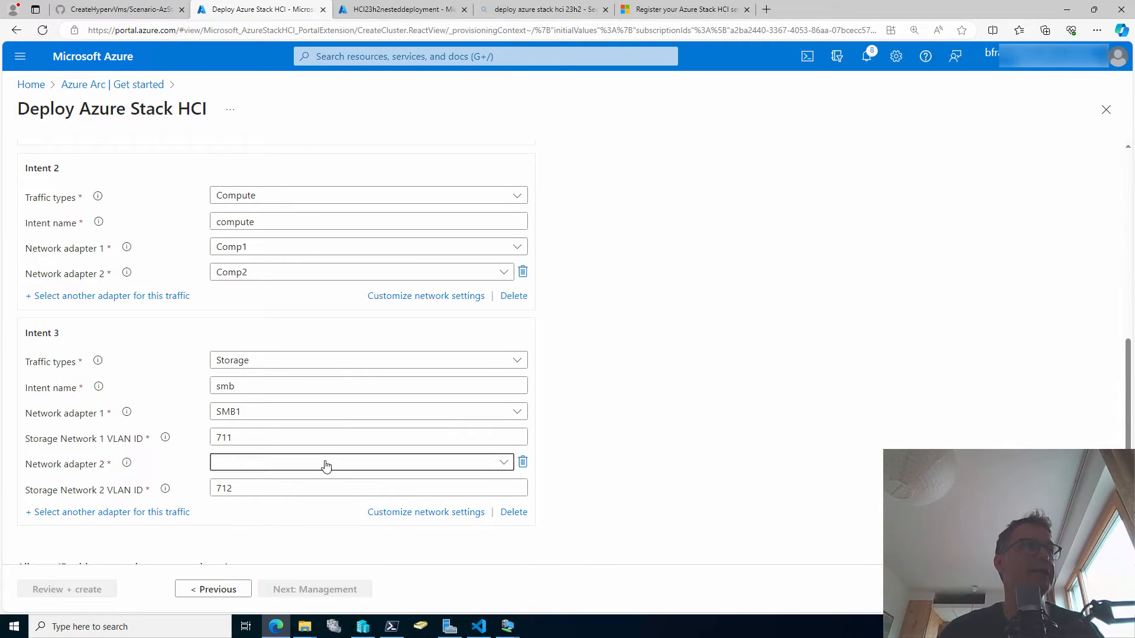
click(324, 464)
click(246, 538)
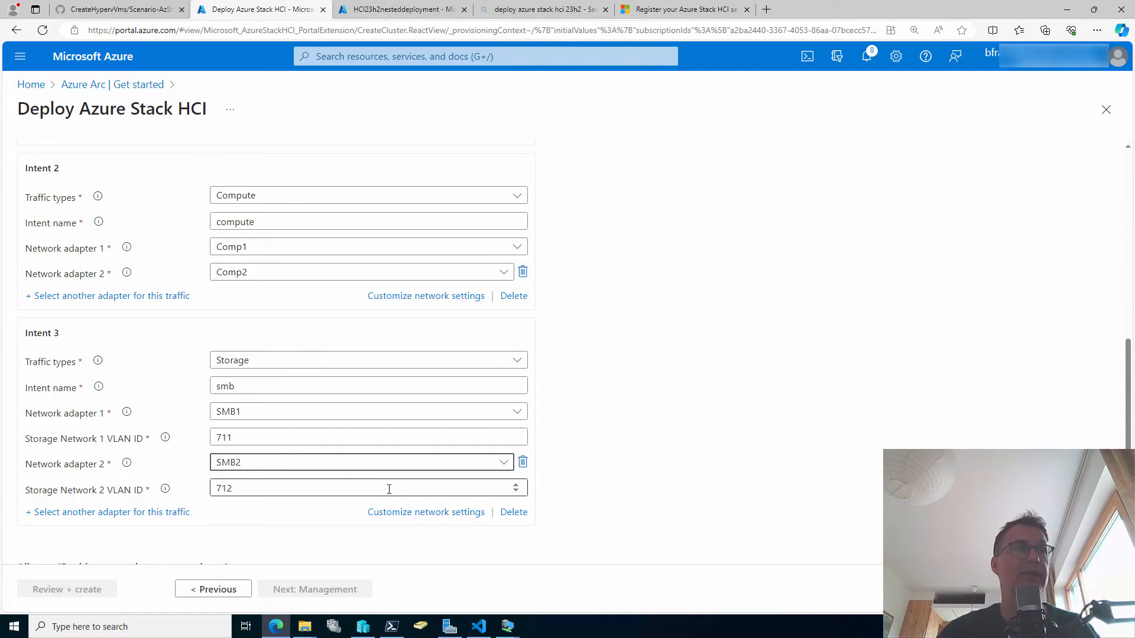
click(421, 513)
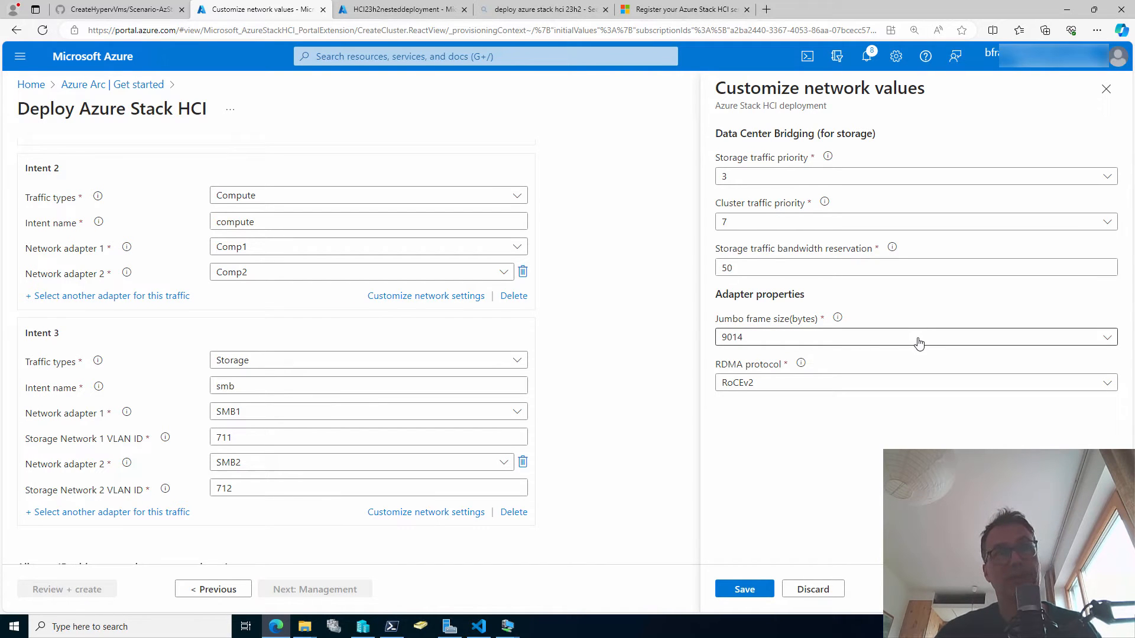
Set the storage intent's RDMA protocol to Disabled, keep 9014-byte jumbo frames, and save.
click(889, 388)
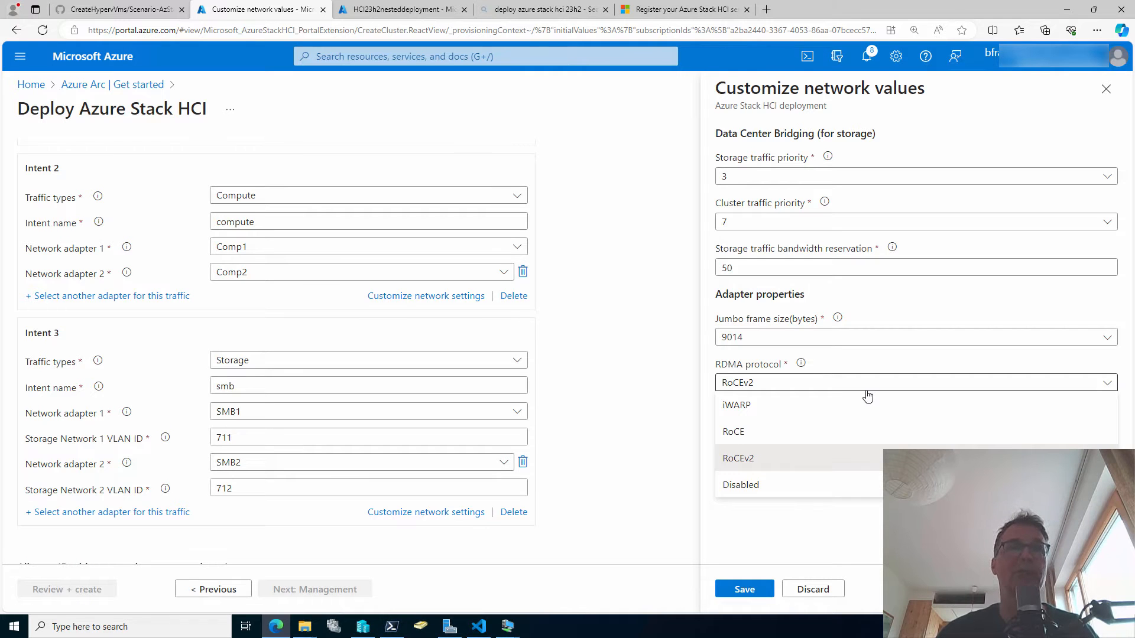
click(817, 493)
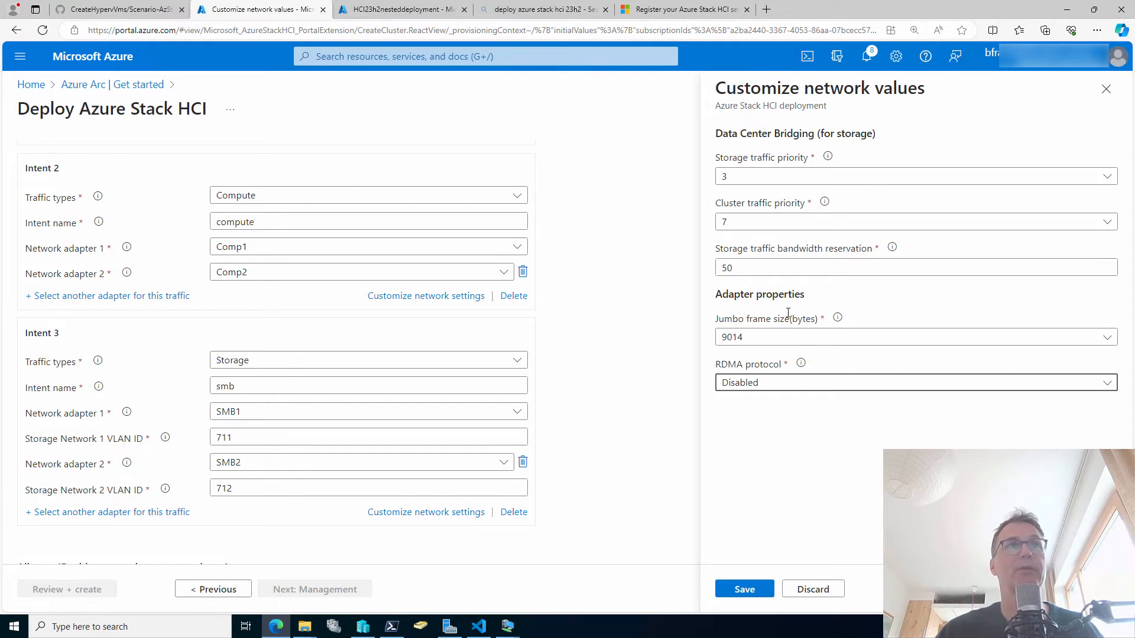
click(805, 339)
click(802, 402)
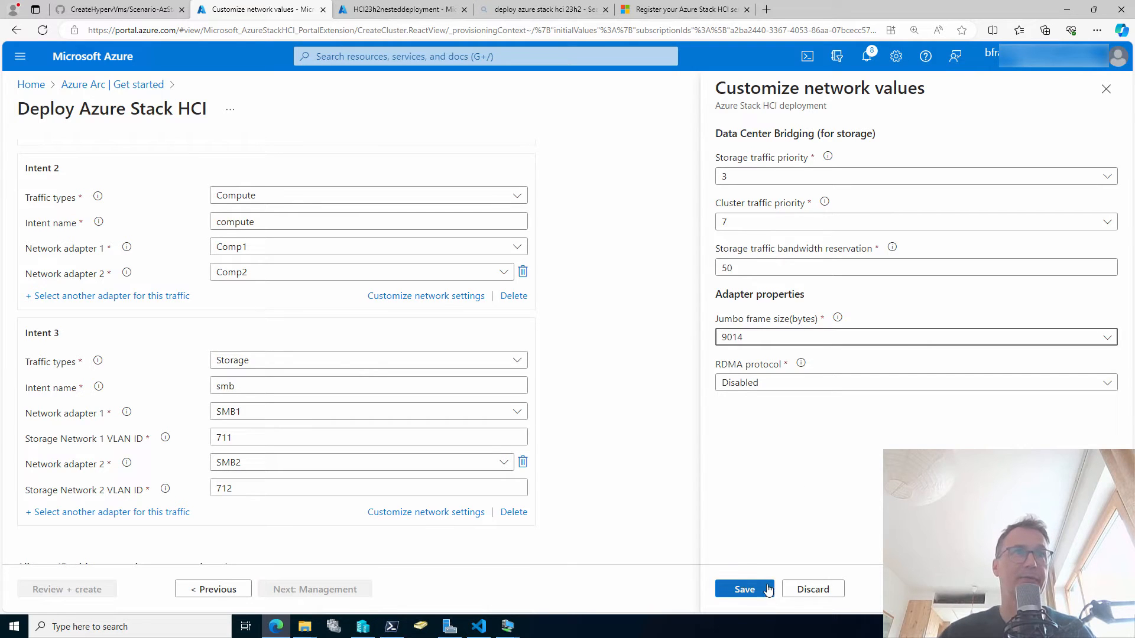
click(745, 591)
Enter the IP block range from 192.168.0.10 to 192.168.0.30.
scroll(678, 474, down, 1)
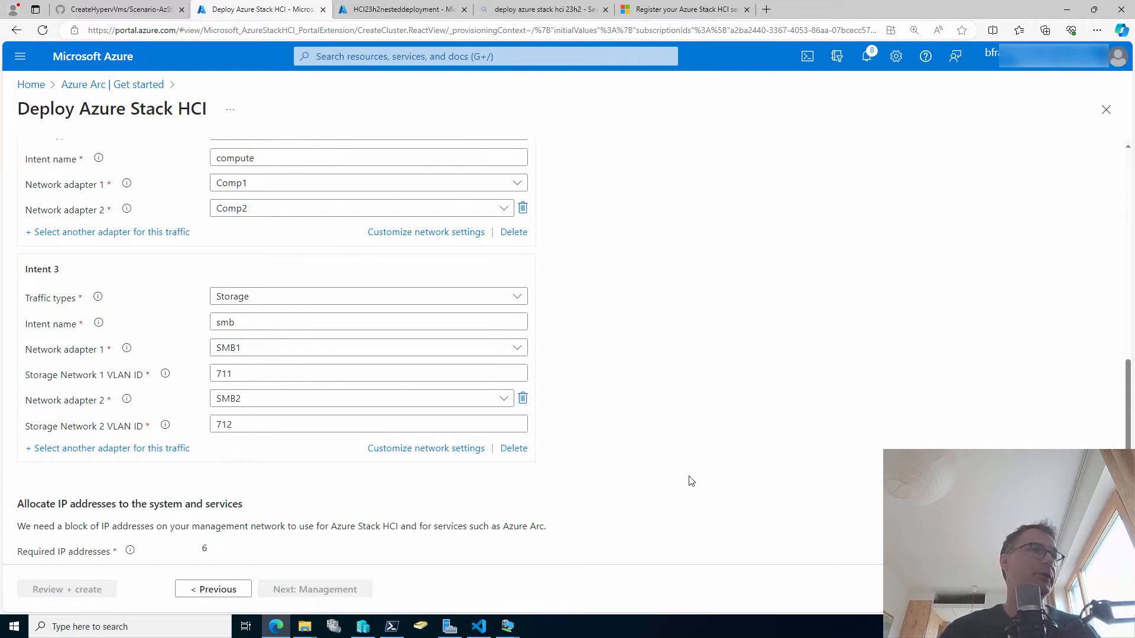
scroll(304, 462, down, 1)
scroll(304, 463, down, 2)
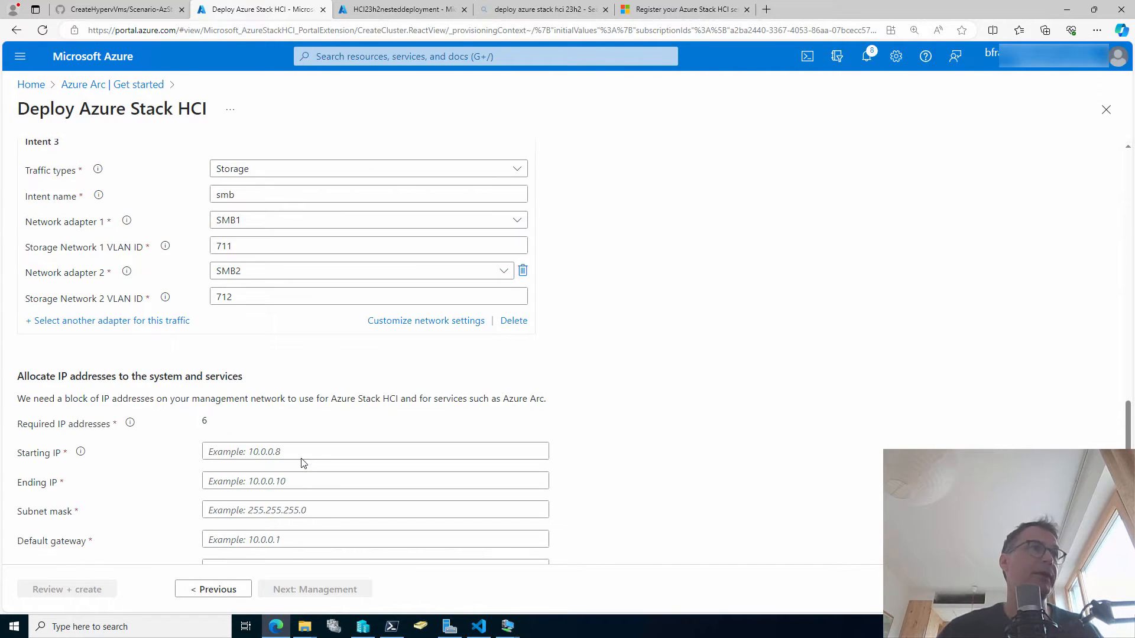
click(309, 415)
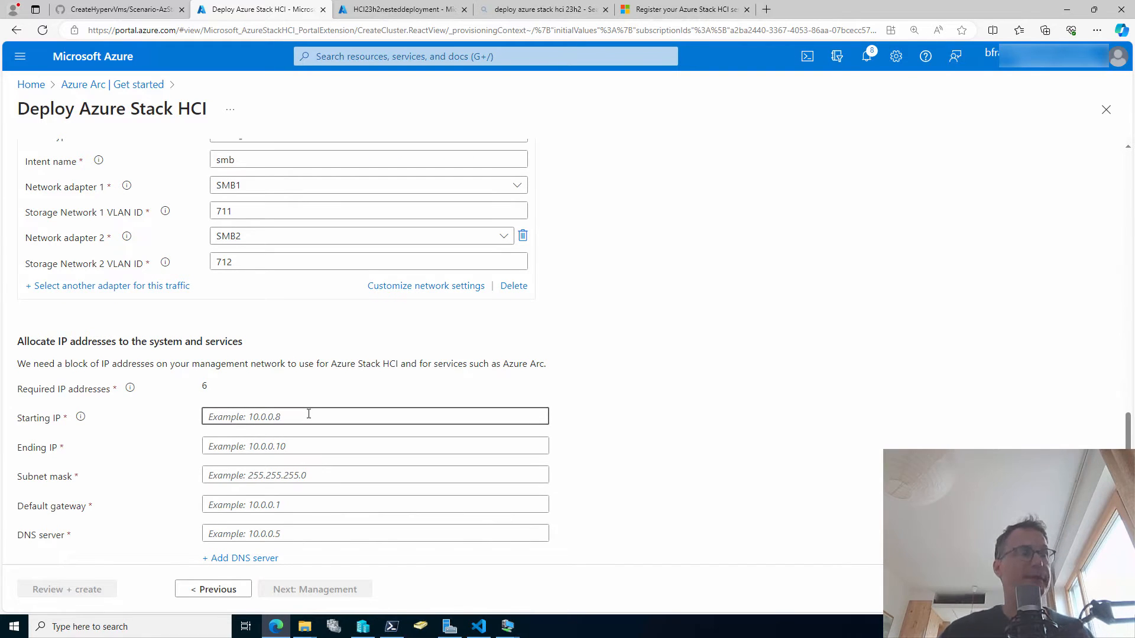
text(19)
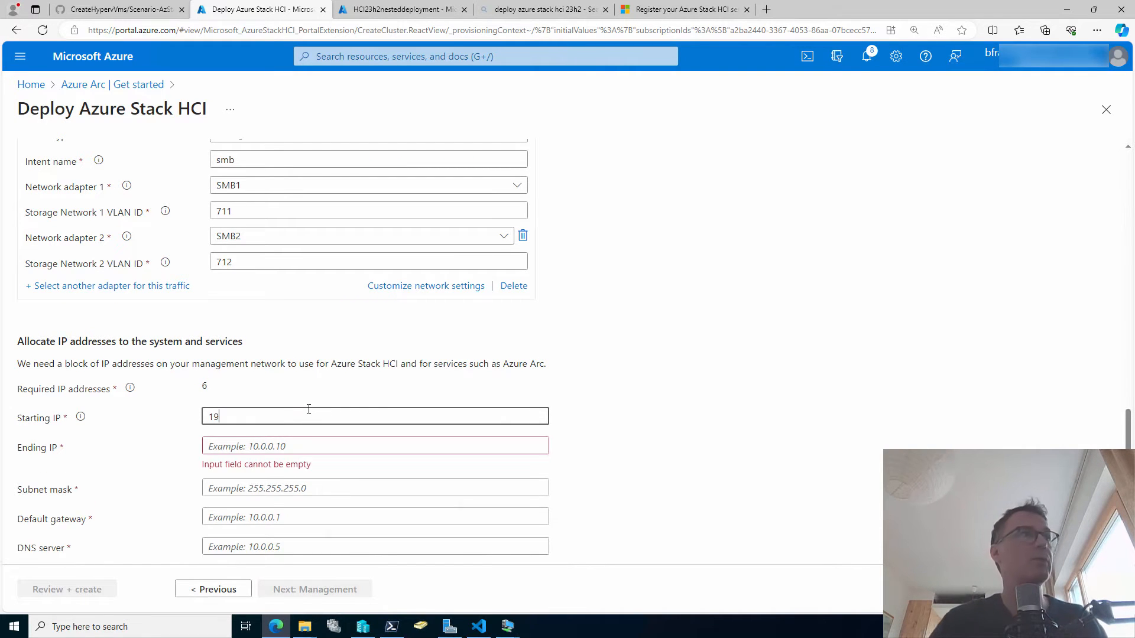
text(2.)
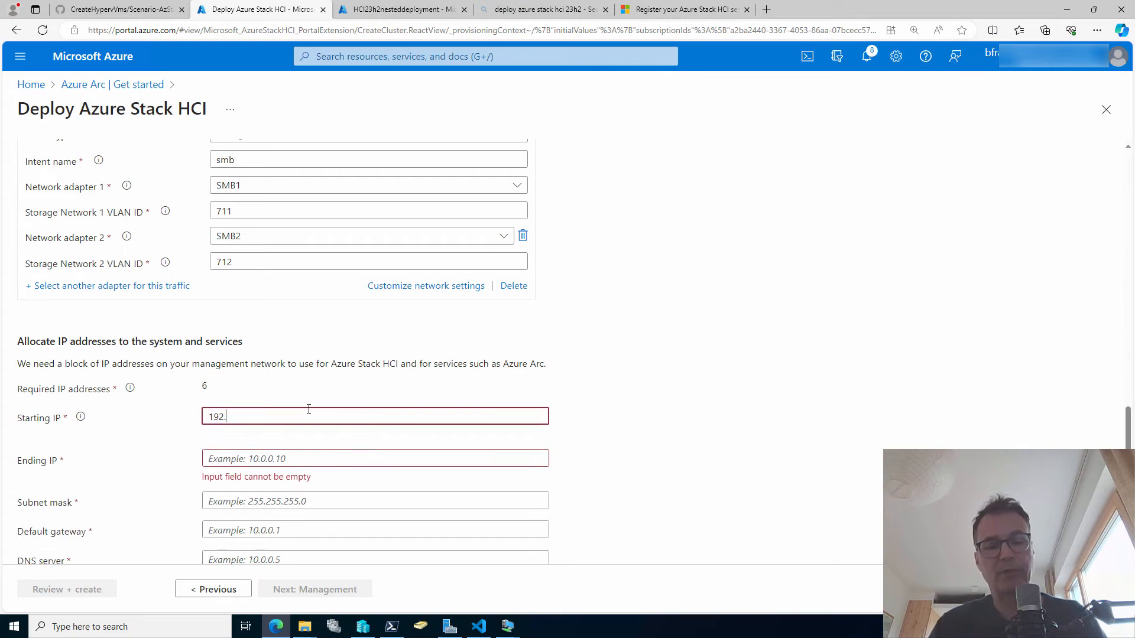
text(168.0)
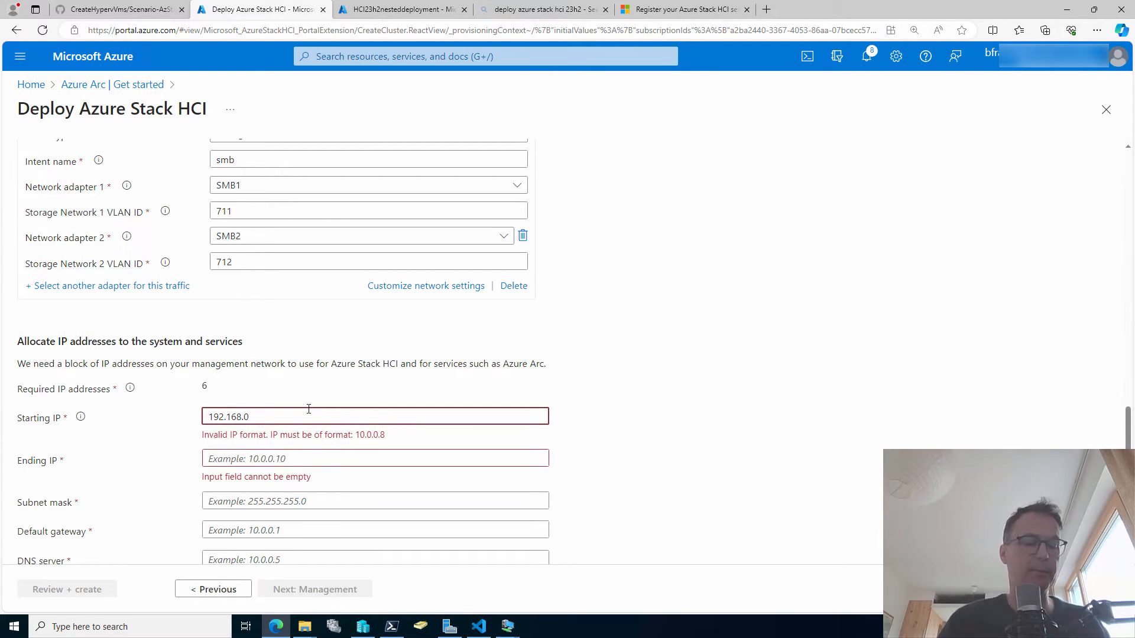
text(10)
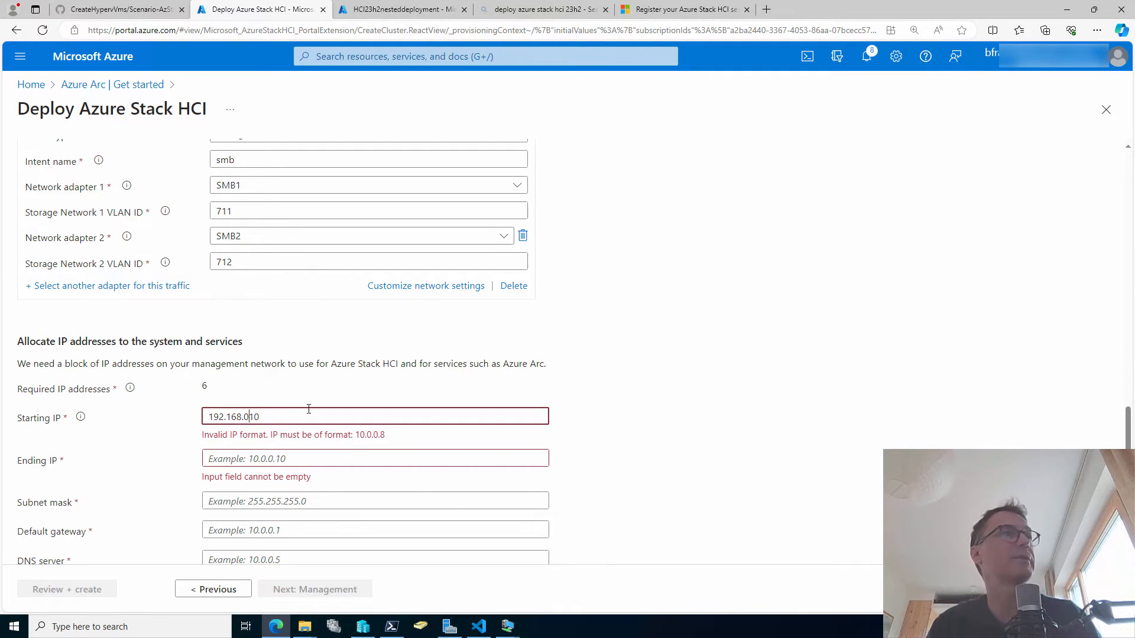
text(.)
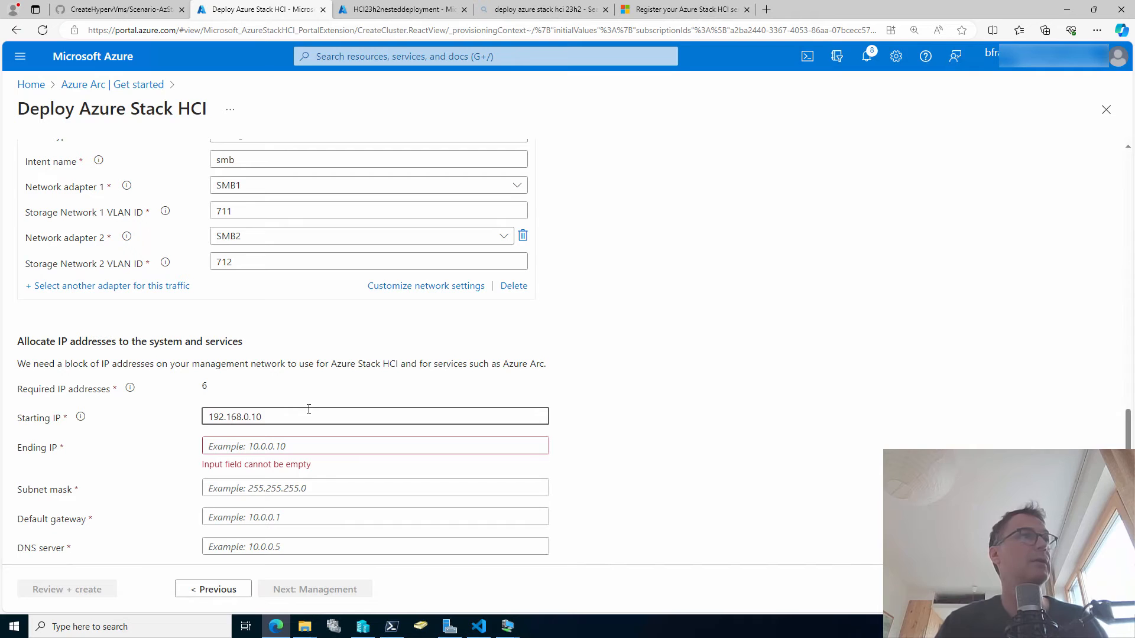
key(shift+End)
key(ctrl+c)
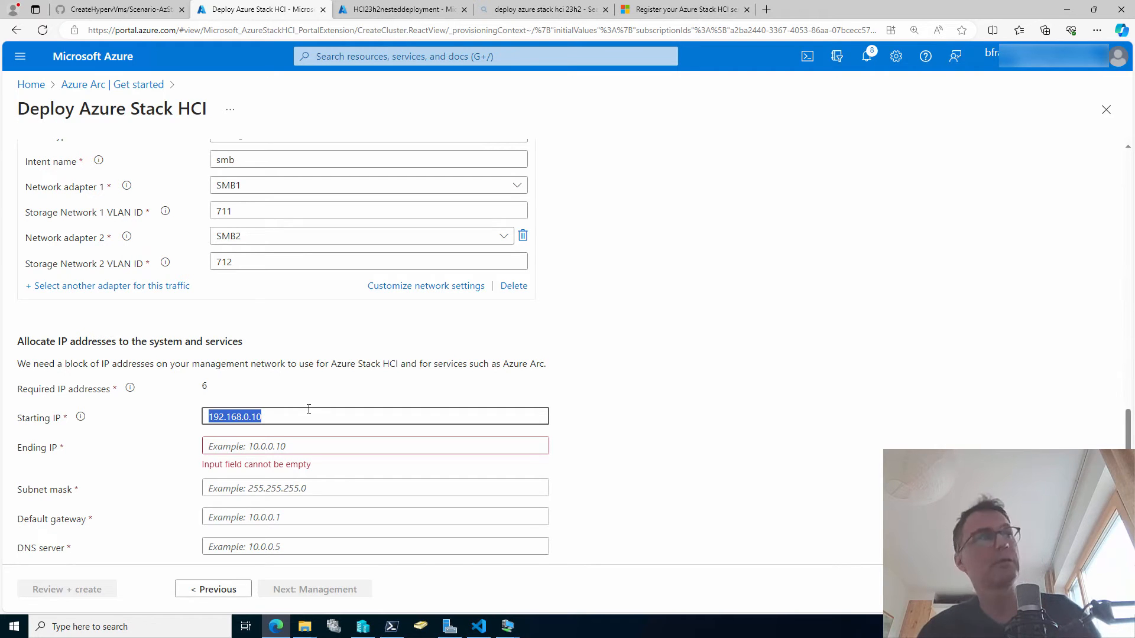
click(255, 447)
key(ctrl+v)
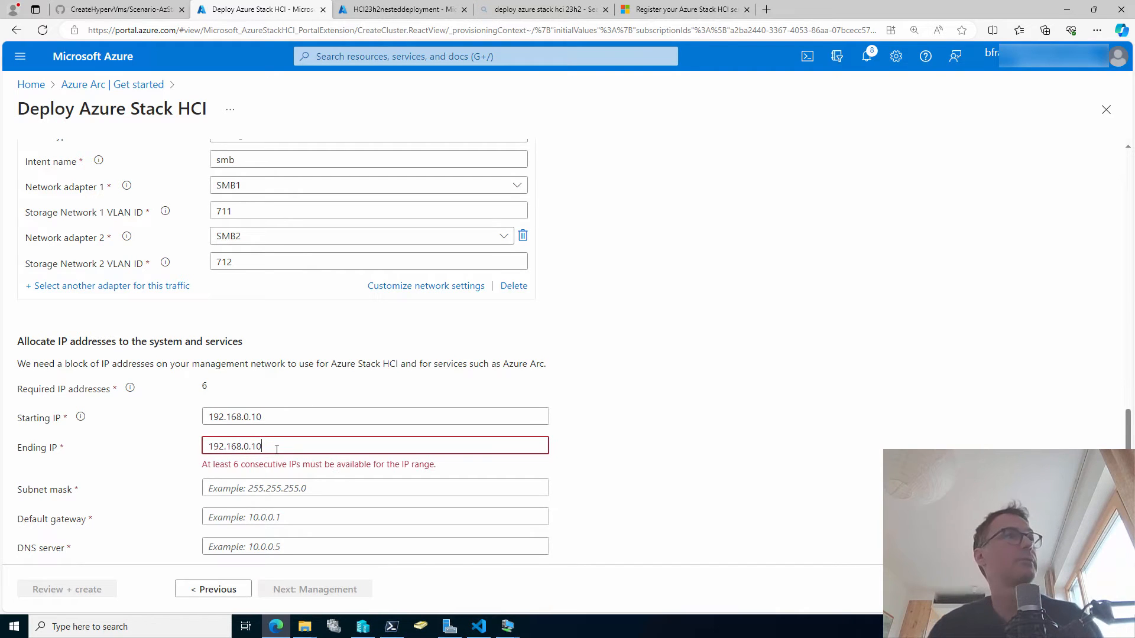
key(BackSpace)
text(30)
Set subnet mask 255.255.255.0 and 192.168.0.1 as gateway and DNS server, then continue to Management.
key(Tab)
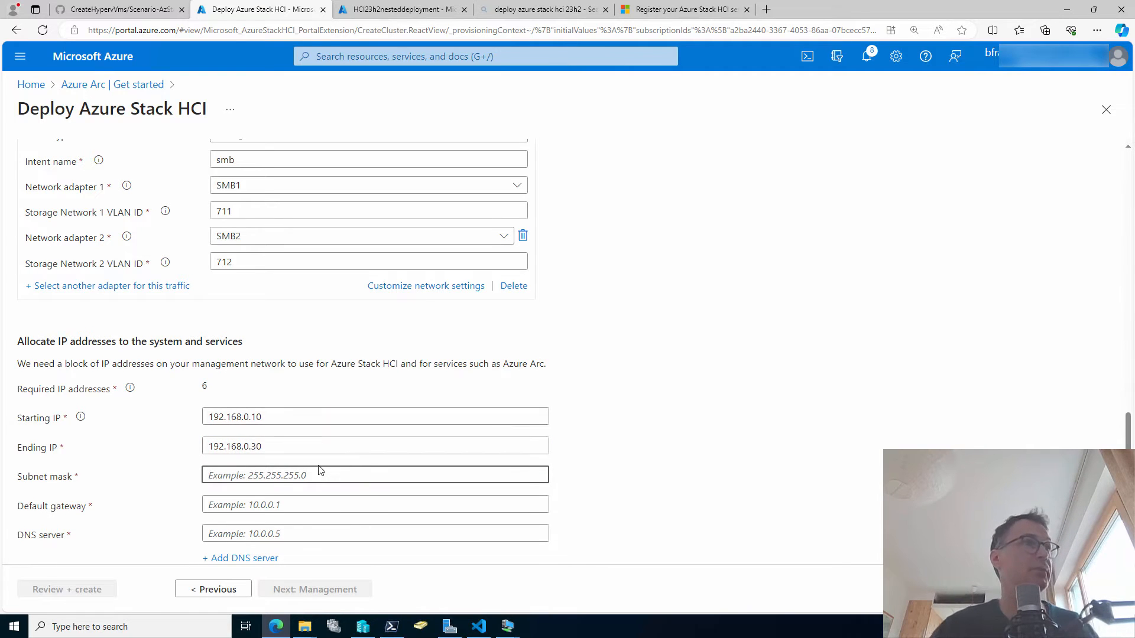
text(2)
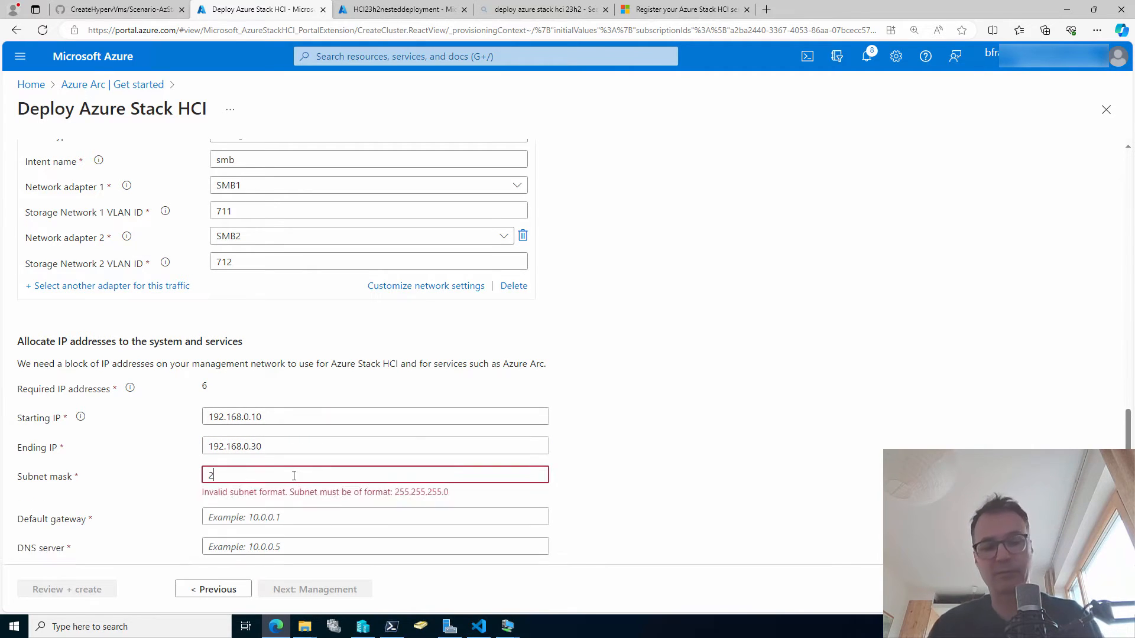
text(55.255.255.0)
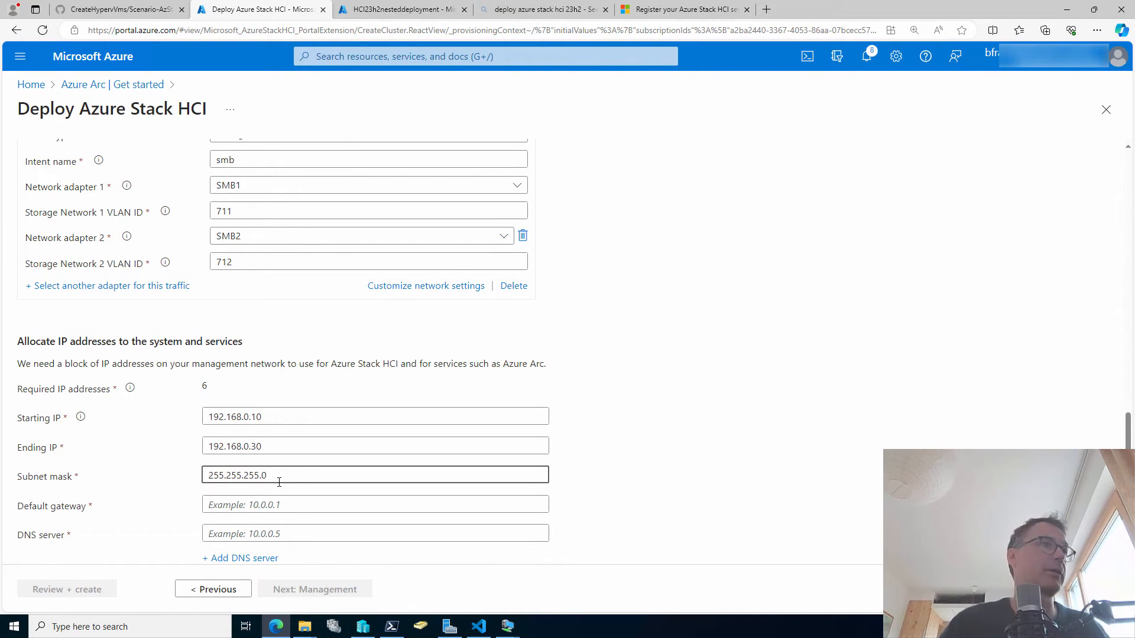
click(295, 502)
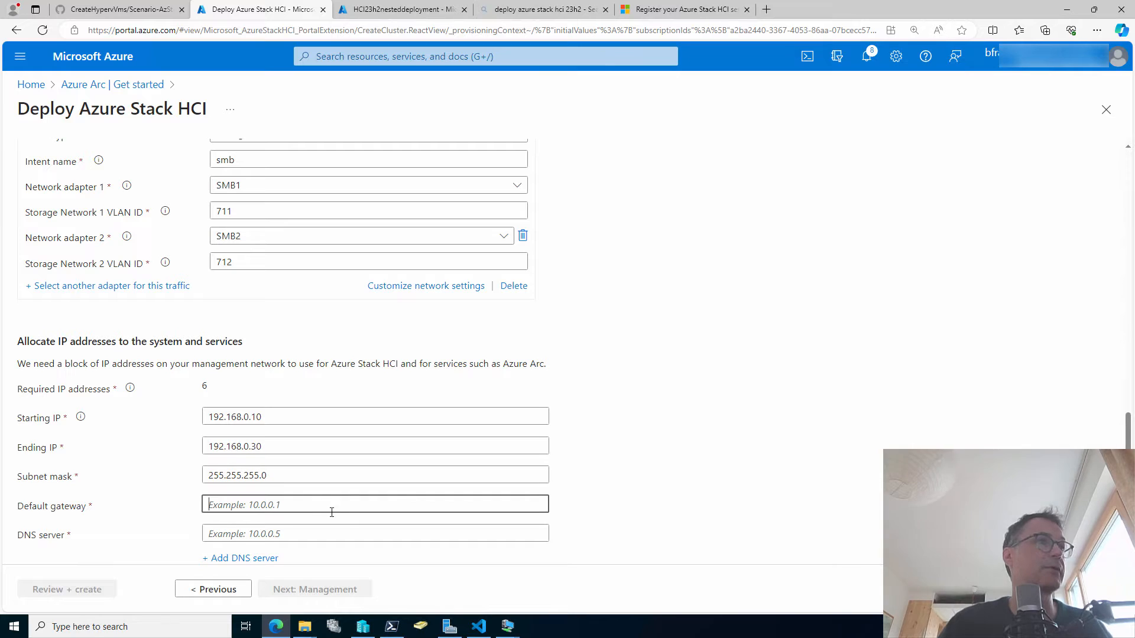
text(192.)
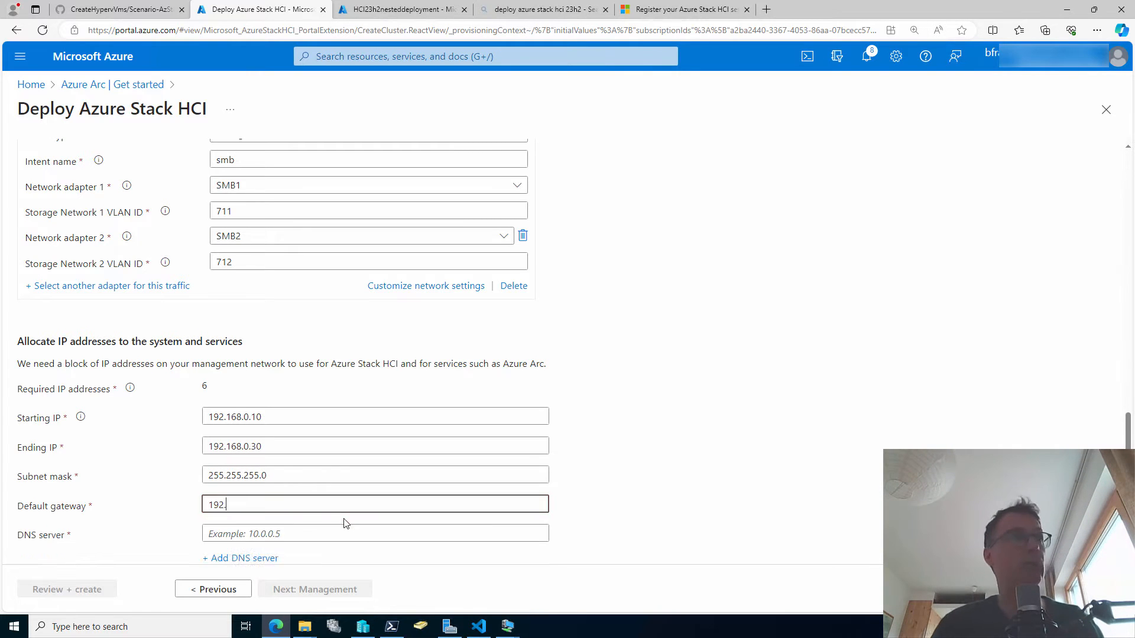
text(168.0.1)
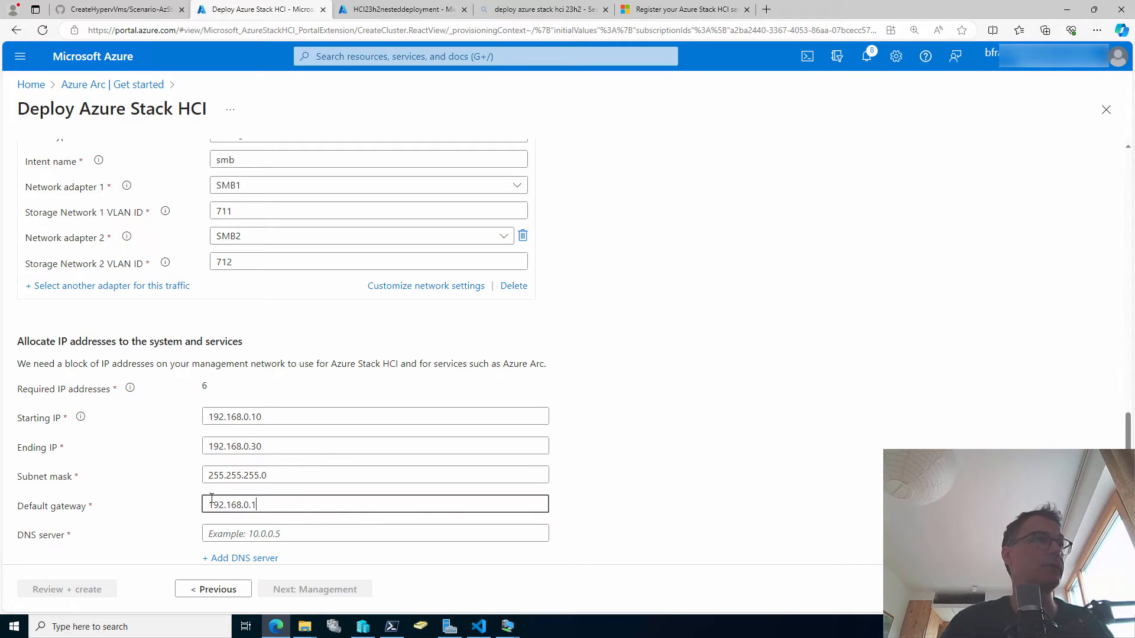
drag(259, 503, 157, 501)
key(ctrl+c)
click(242, 534)
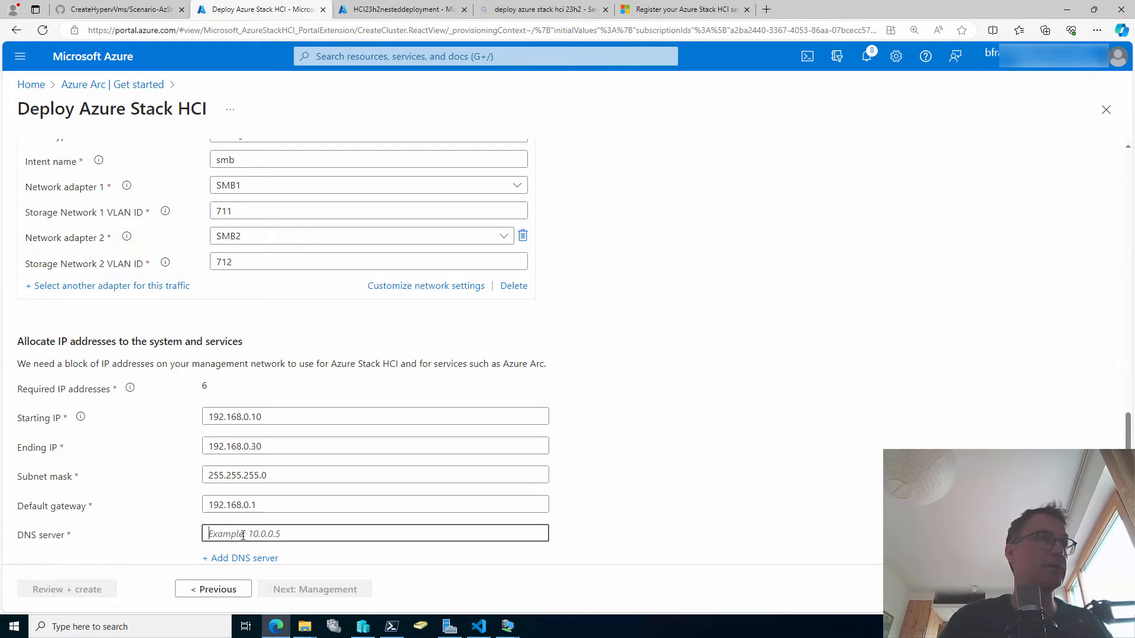
key(ctrl+v)
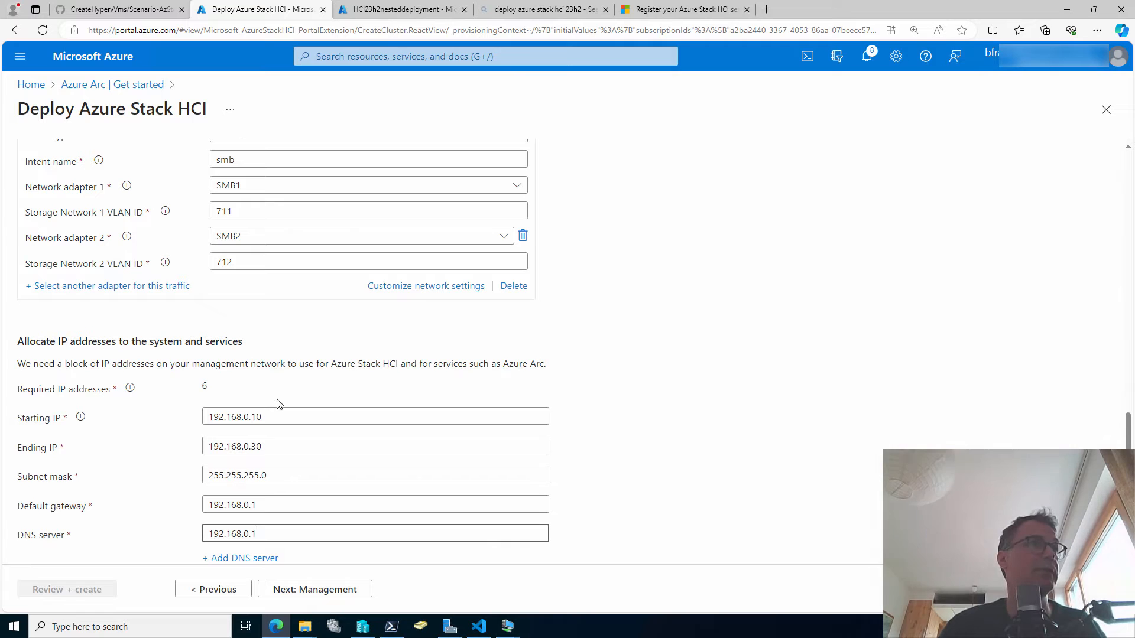
click(359, 591)
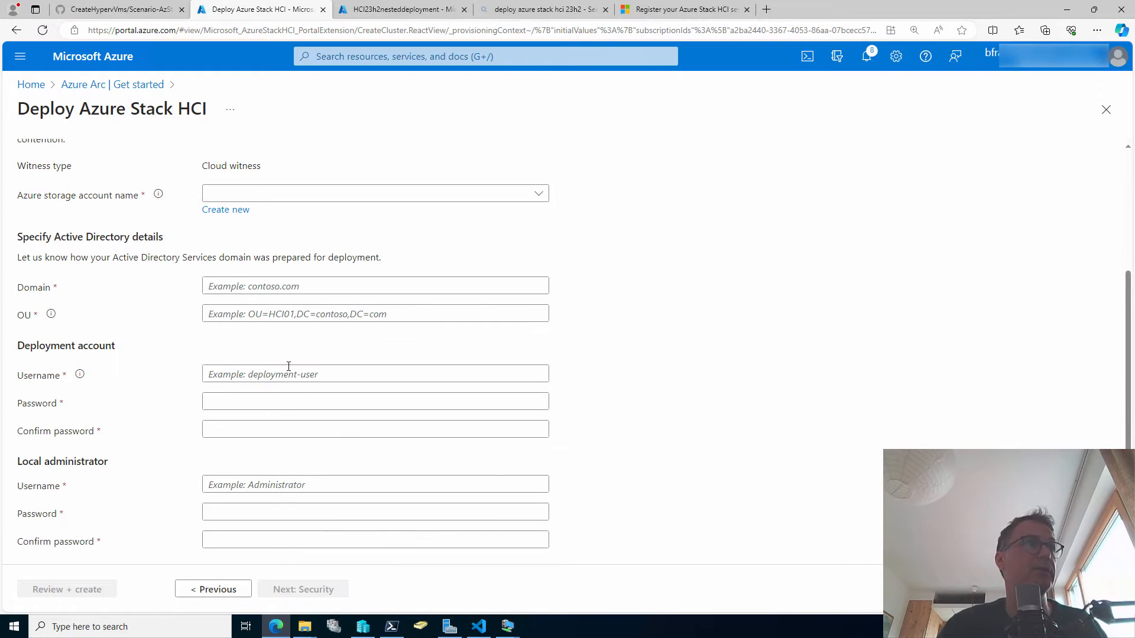
Enter hcinested0815 as the custom location name, replacing the mistaken first entry.
scroll(311, 247, up, 3)
scroll(309, 247, up, 1)
click(305, 252)
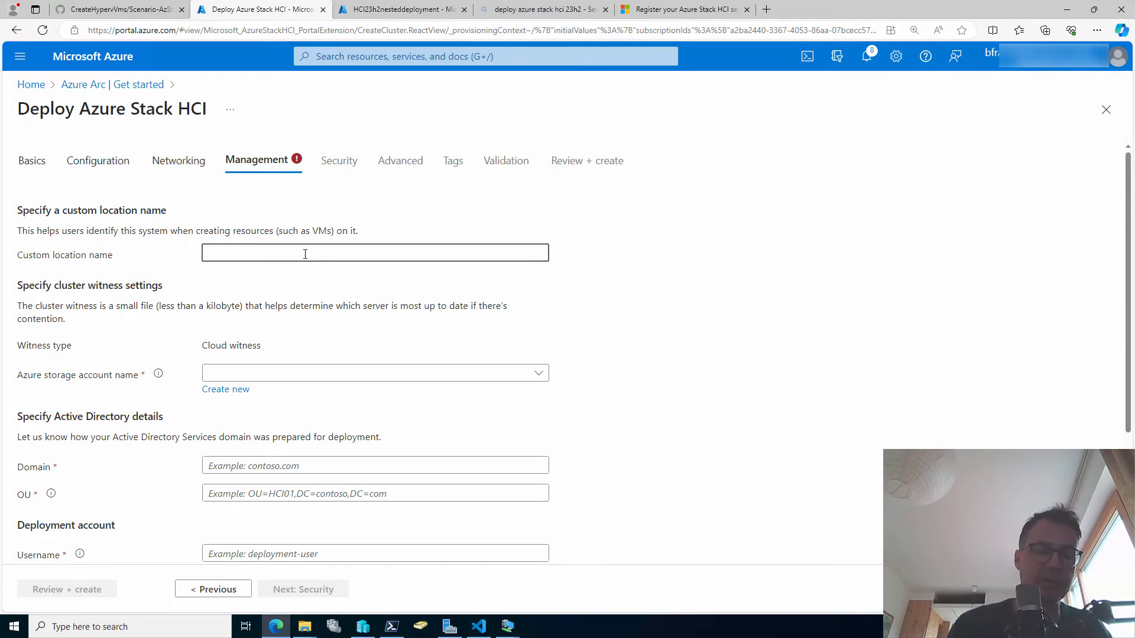
text(estedhci)
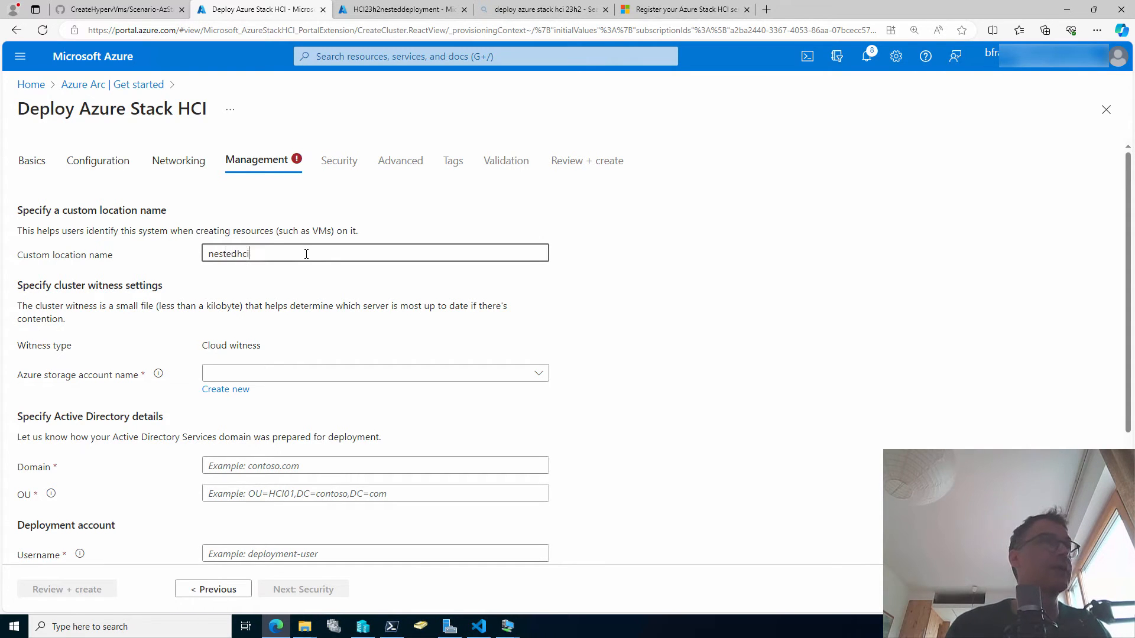
key(BackSpace)
key(BackSpace)
key(BackSpace)
key(BackSpace)
key(BackSpace)
key(BackSpace)
key(BackSpace)
key(BackSpace)
key(BackSpace)
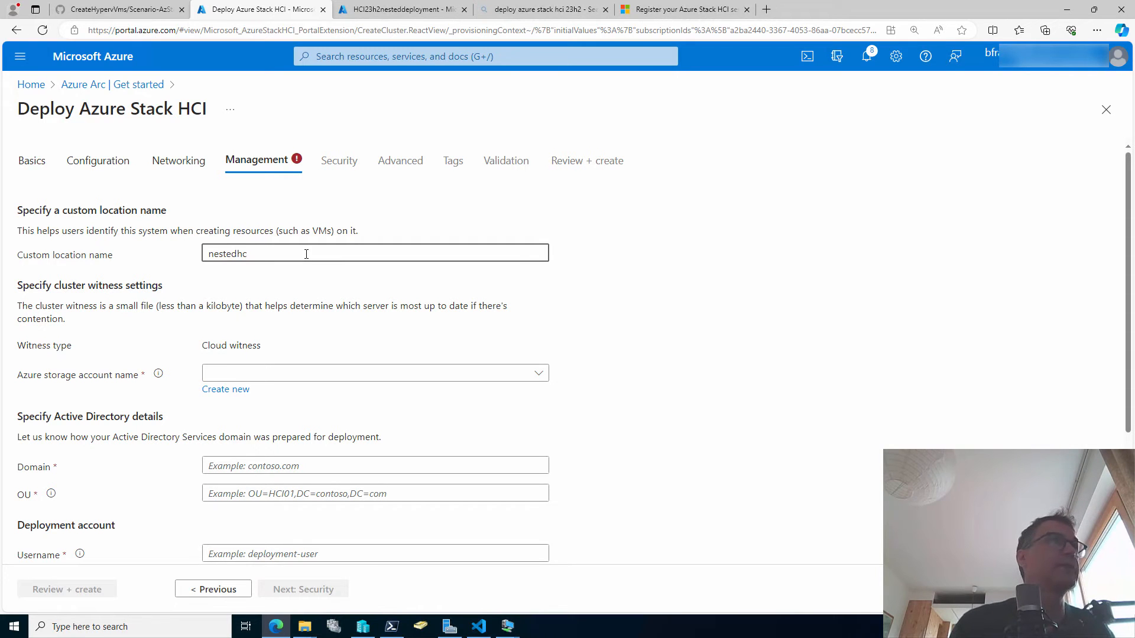
text(hcinested)
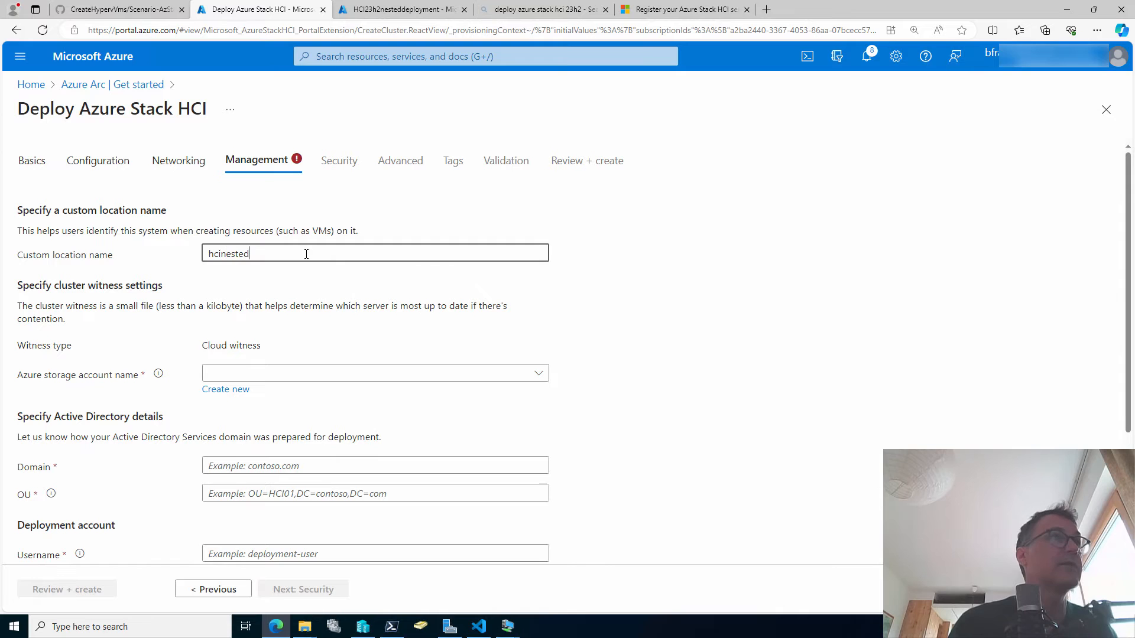
text(0815-cl)
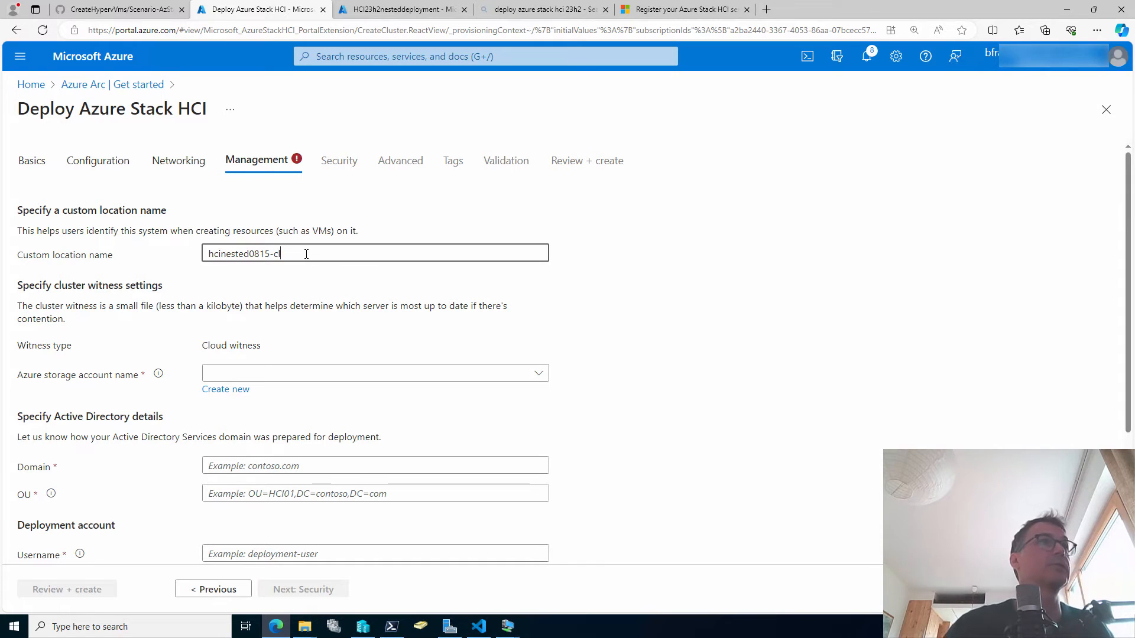
Create the new storage account hcinested0815sa for the cloud witness.
click(231, 390)
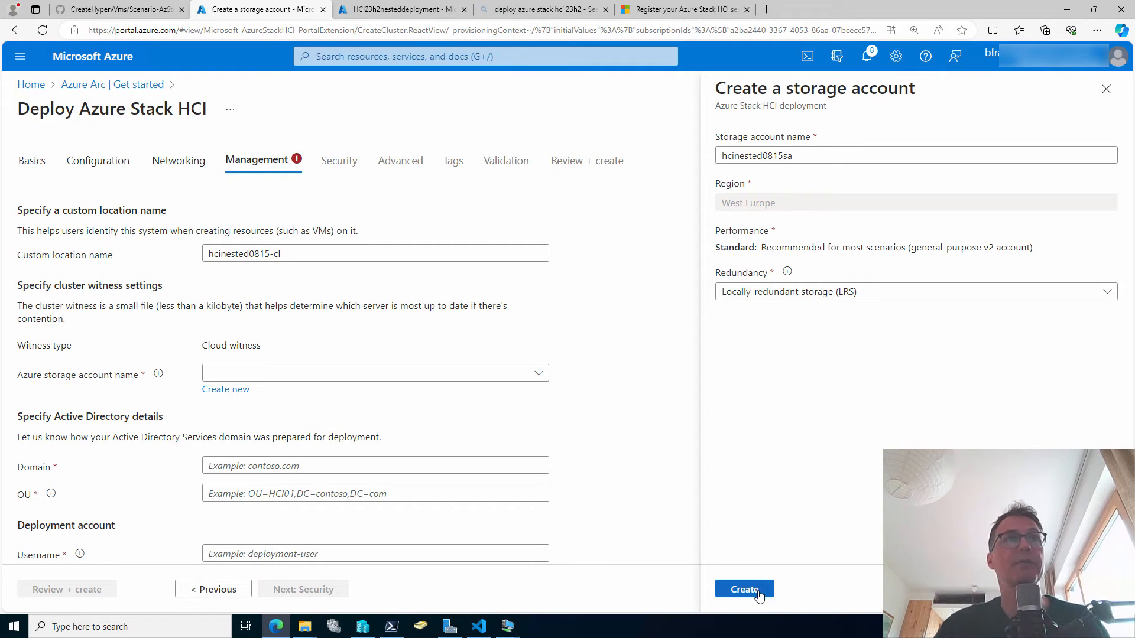
click(759, 593)
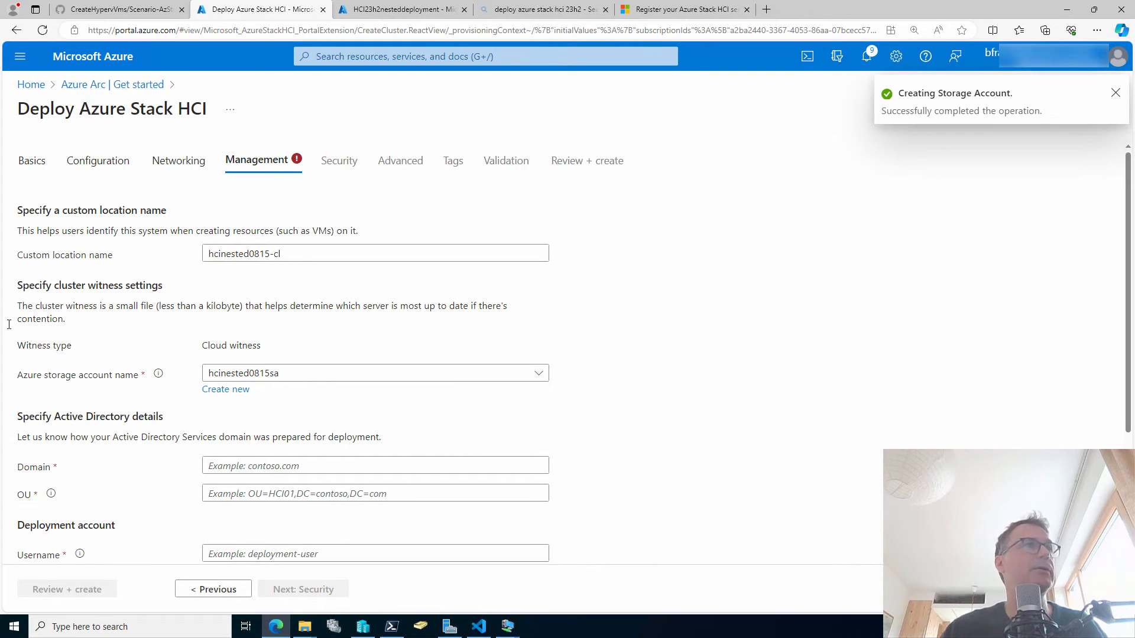
scroll(302, 381, down, 1)
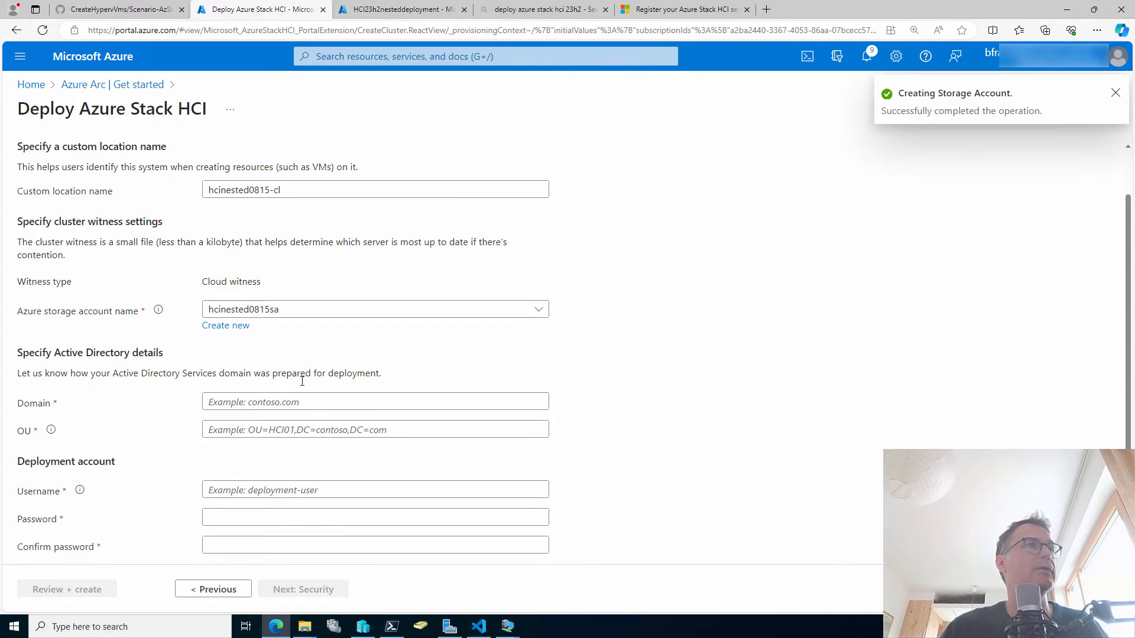
click(257, 398)
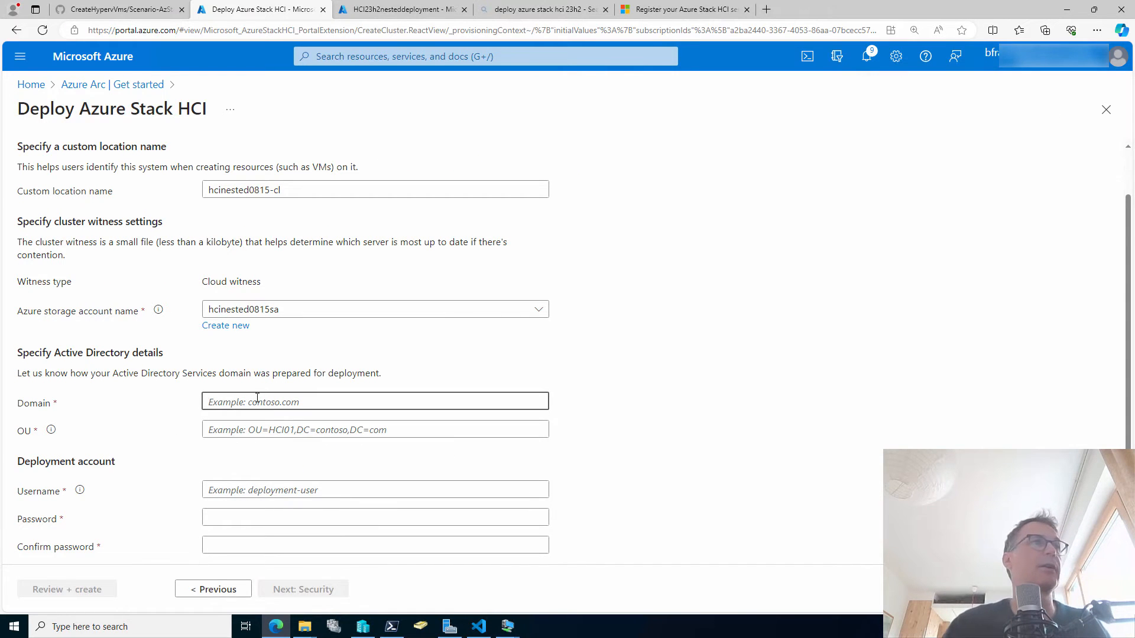
Switch to the 00-DC-1 domain controller VM and confirm ADUC advanced features are enabled.
click(505, 624)
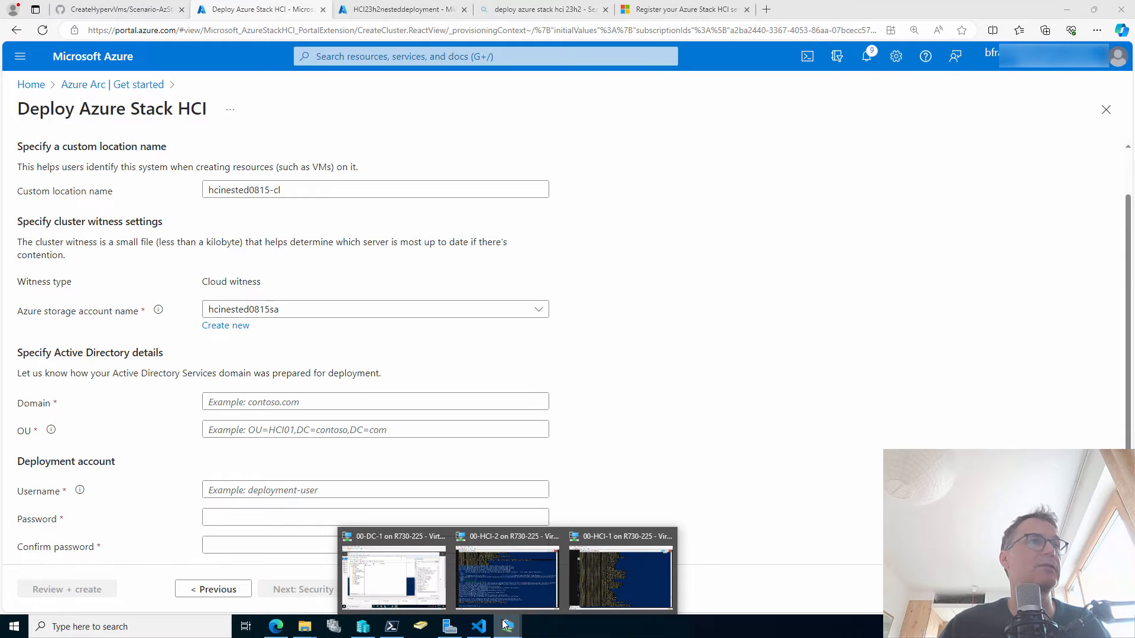
click(382, 573)
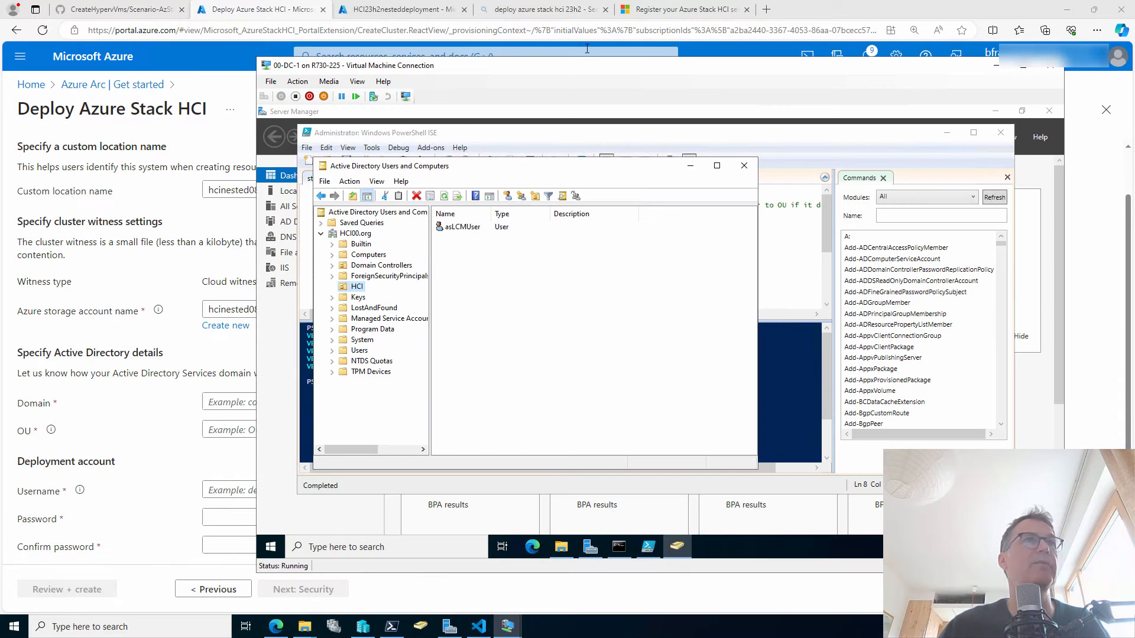
click(378, 182)
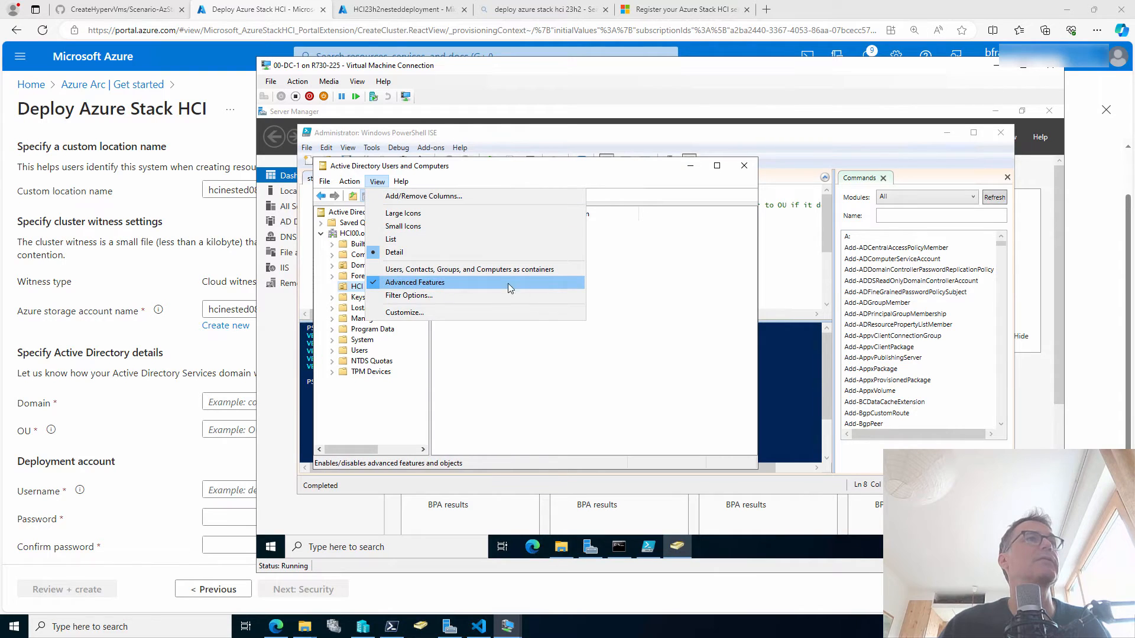
click(353, 287)
Copy the HCI OU's distinguishedName OU=HCI,DC=HCI00,DC=org and return to the Azure form.
right_click(353, 287)
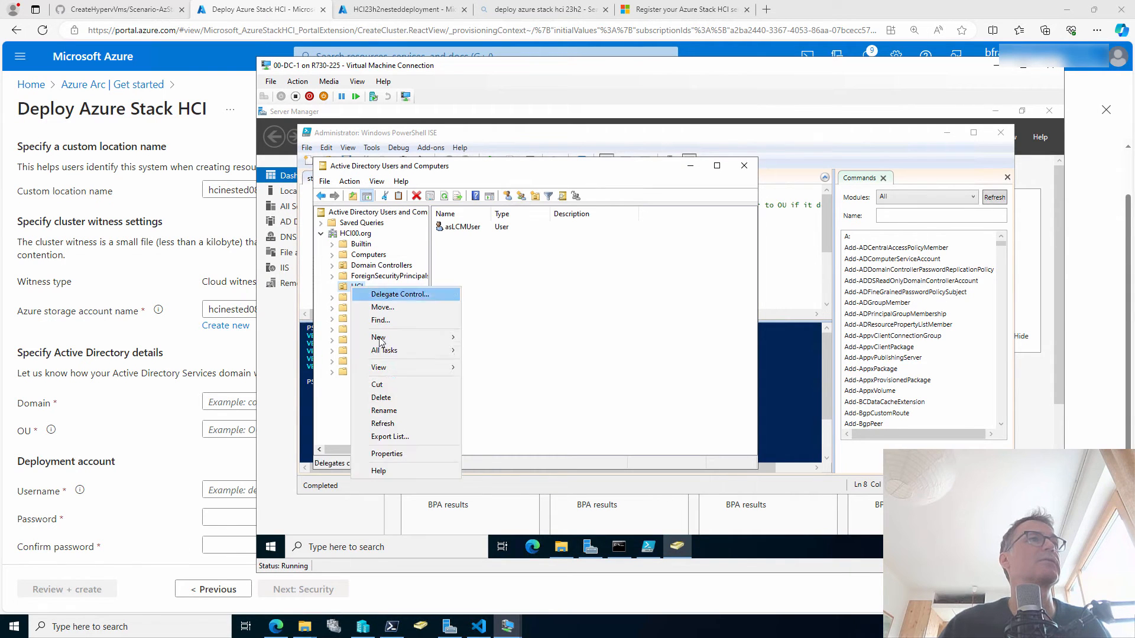
click(387, 454)
click(597, 208)
double_click(558, 382)
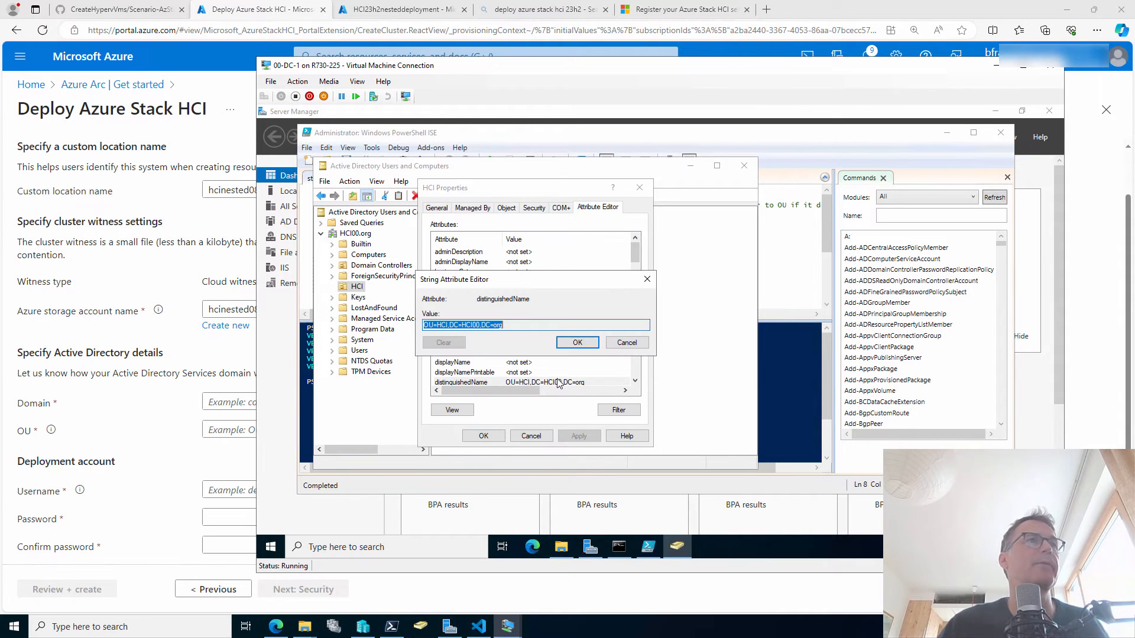
drag(561, 325, 384, 331)
key(ctrl+c)
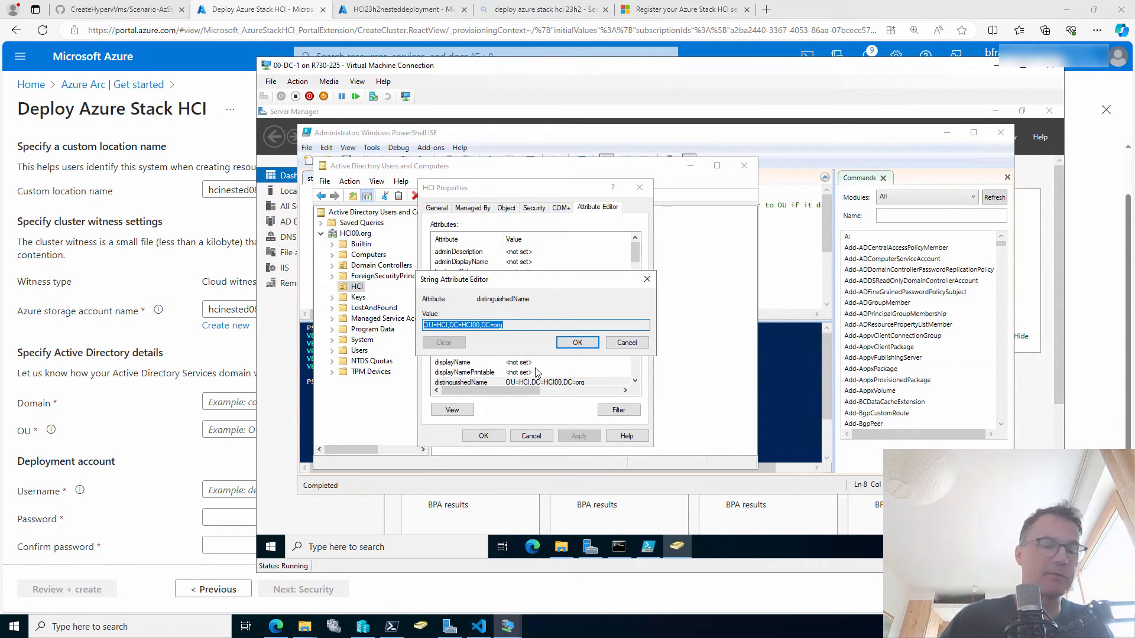
click(627, 343)
click(531, 436)
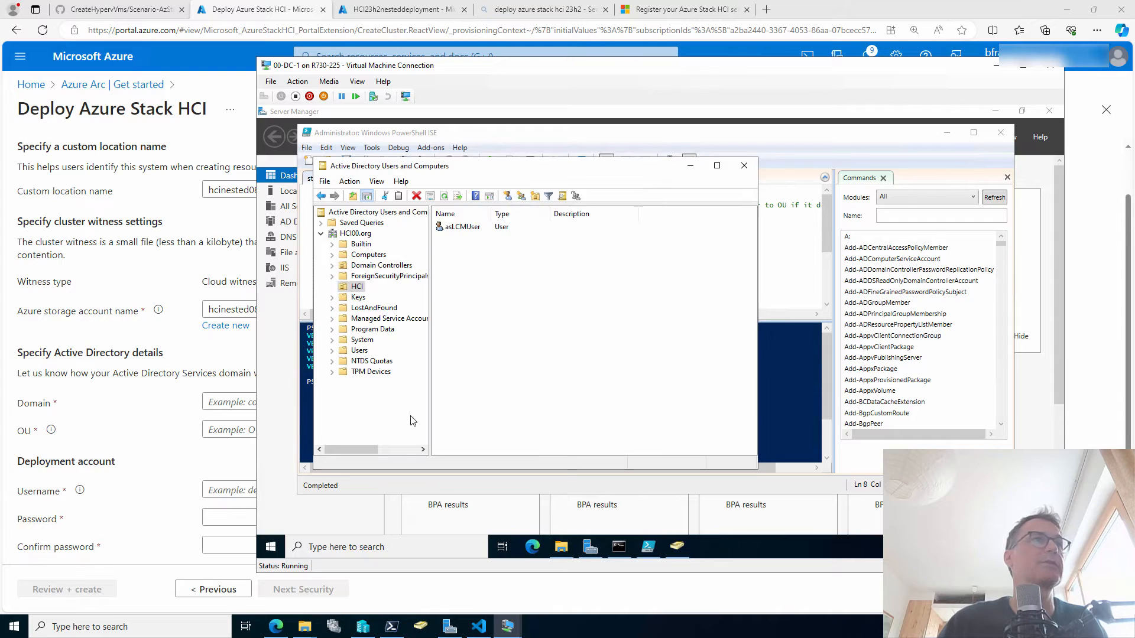
click(154, 458)
click(253, 428)
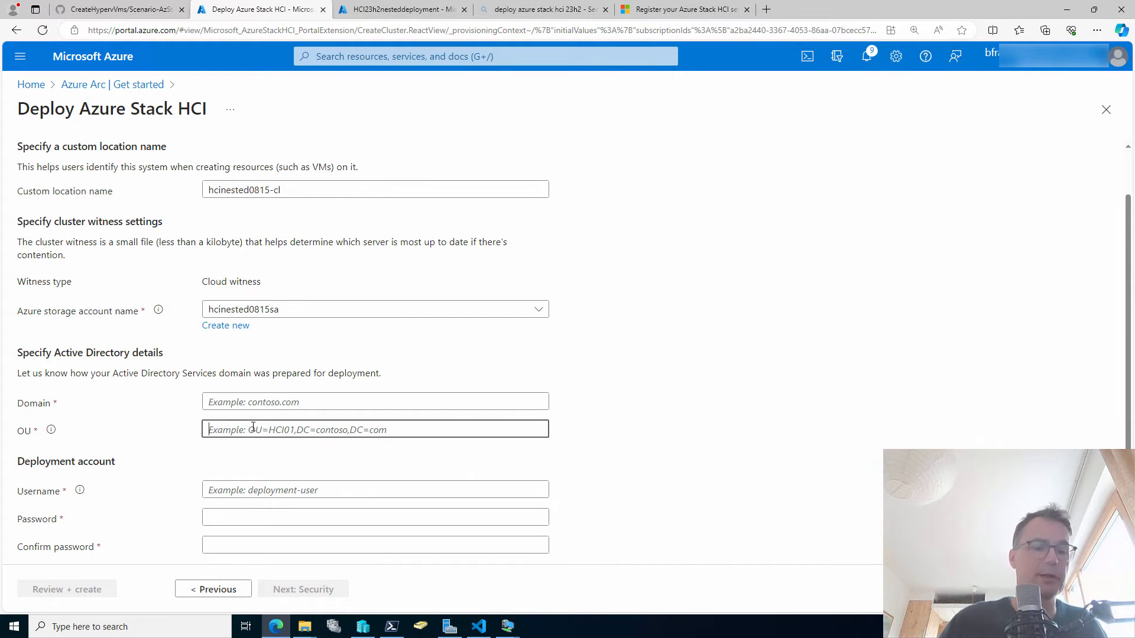
Fill in OU=HCI,DC=HCI00,DC=org as the OU and HCI00.org as the domain.
key(ctrl+v)
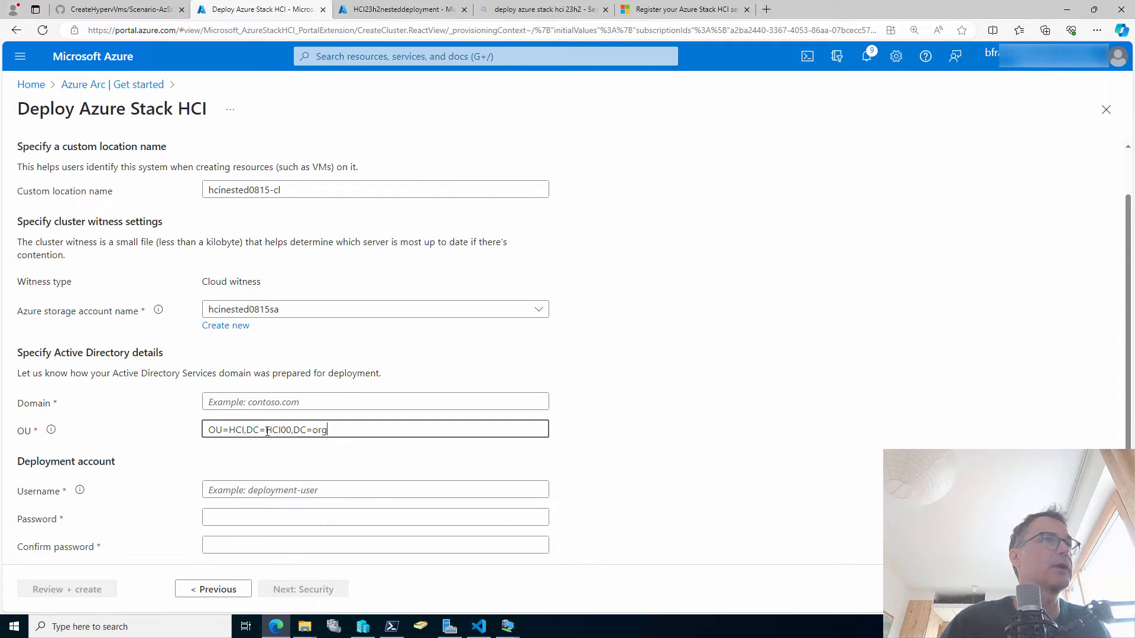
drag(266, 430, 326, 431)
key(ctrl+c)
click(311, 400)
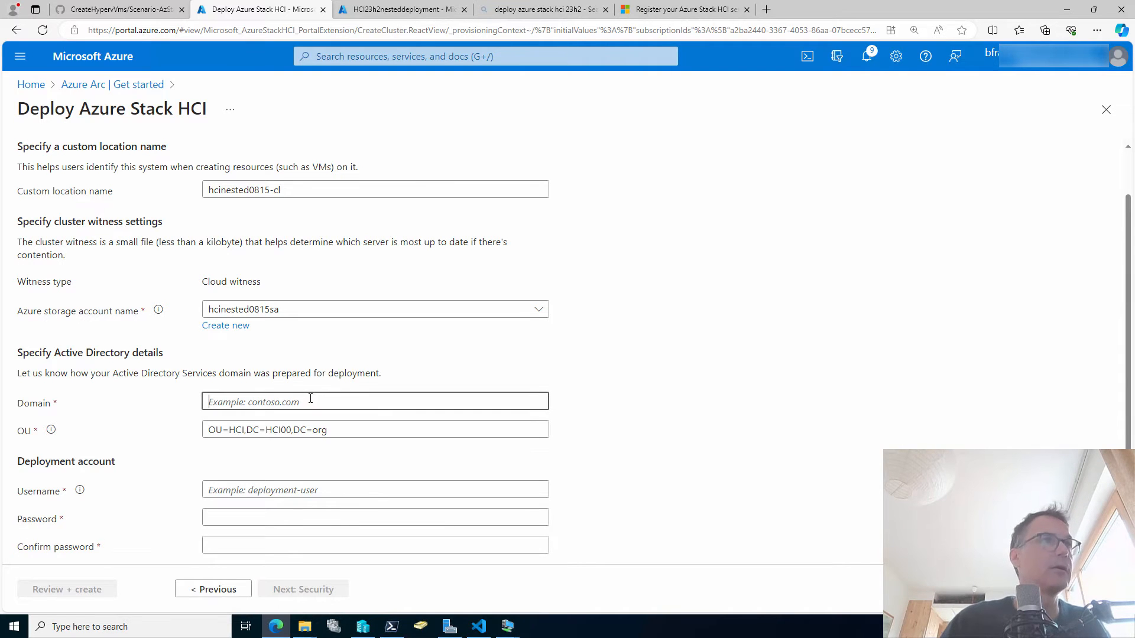
key(ctrl+v)
shift+click(237, 402)
key(BackSpace)
key(BackSpace)
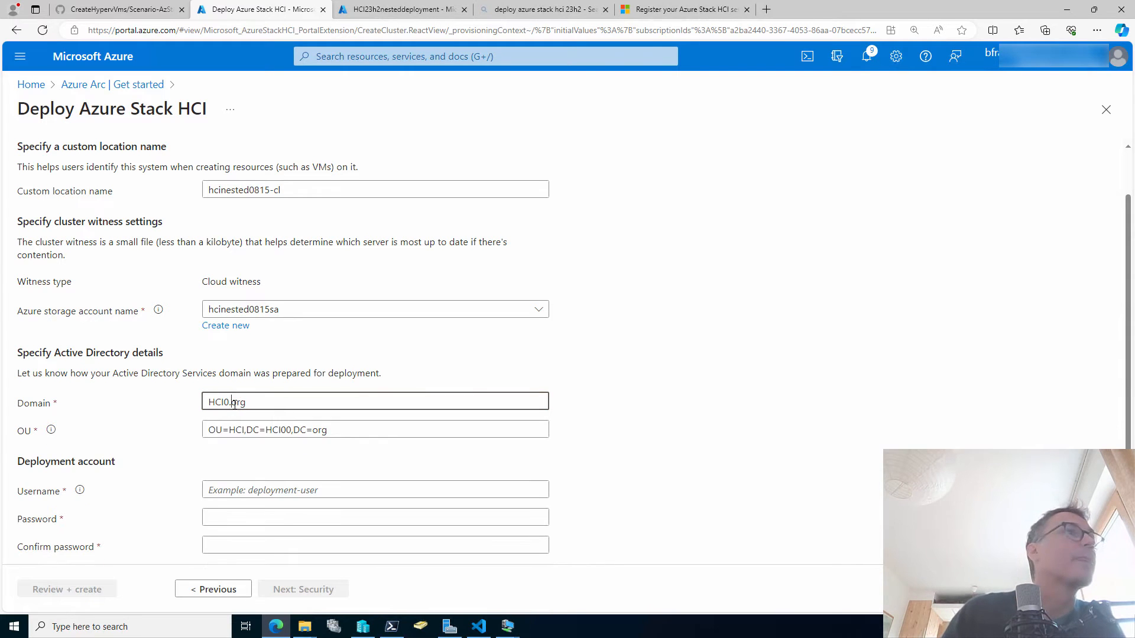
text(.)
key(BackSpace)
text(0.)
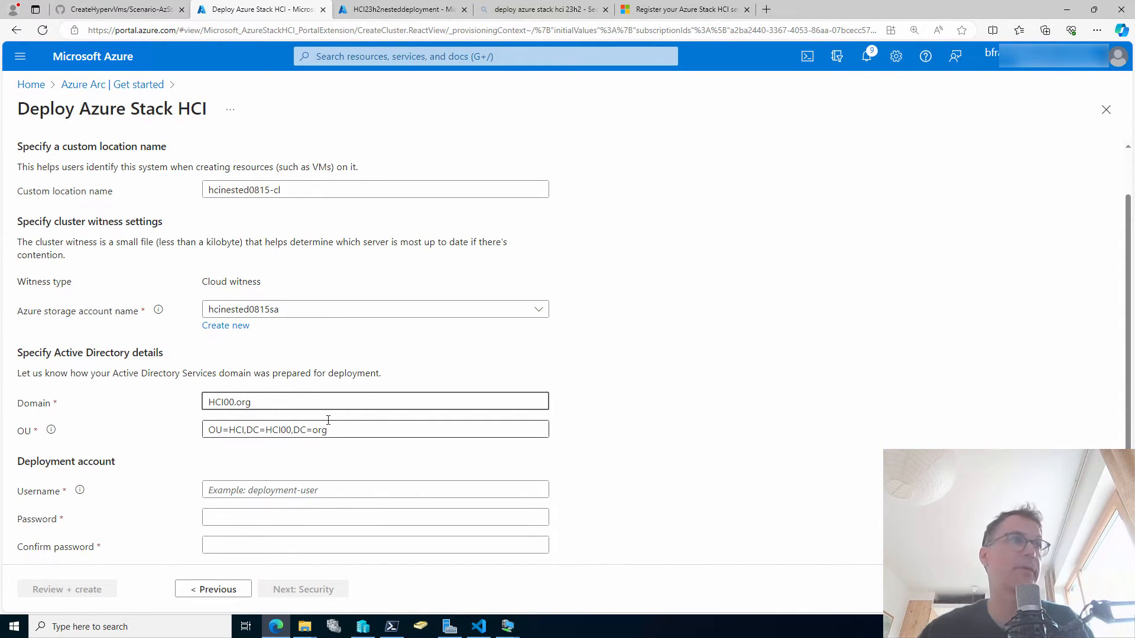
Select the deployment account username field and bring up the domain controller VM to check the account.
scroll(772, 373, down, 1)
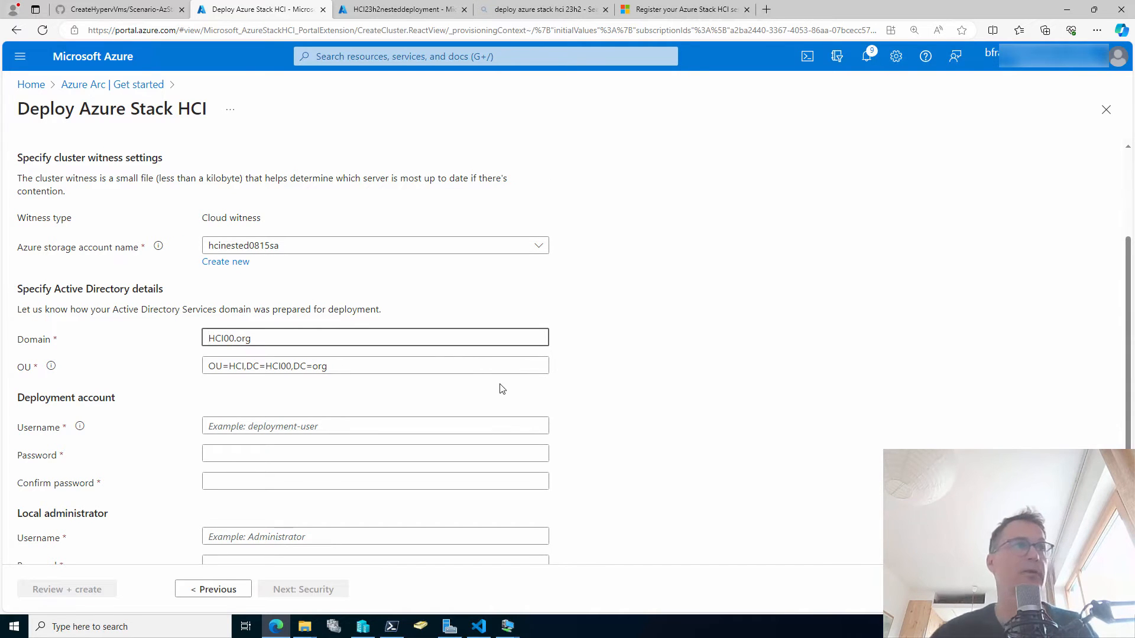
click(402, 426)
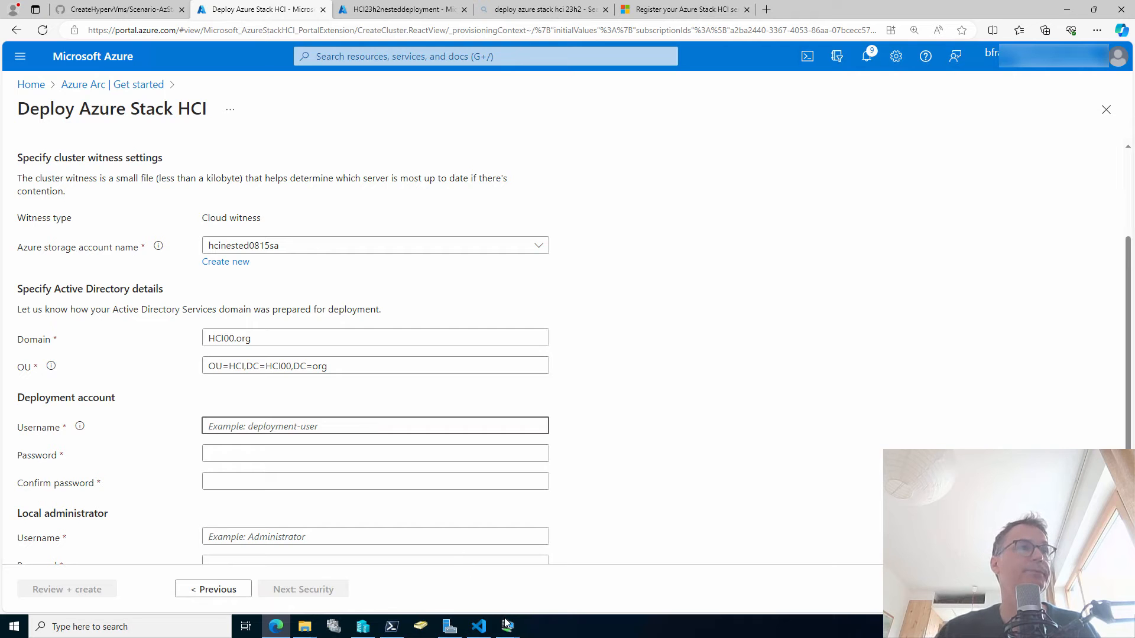
mouse_move(507, 626)
click(395, 573)
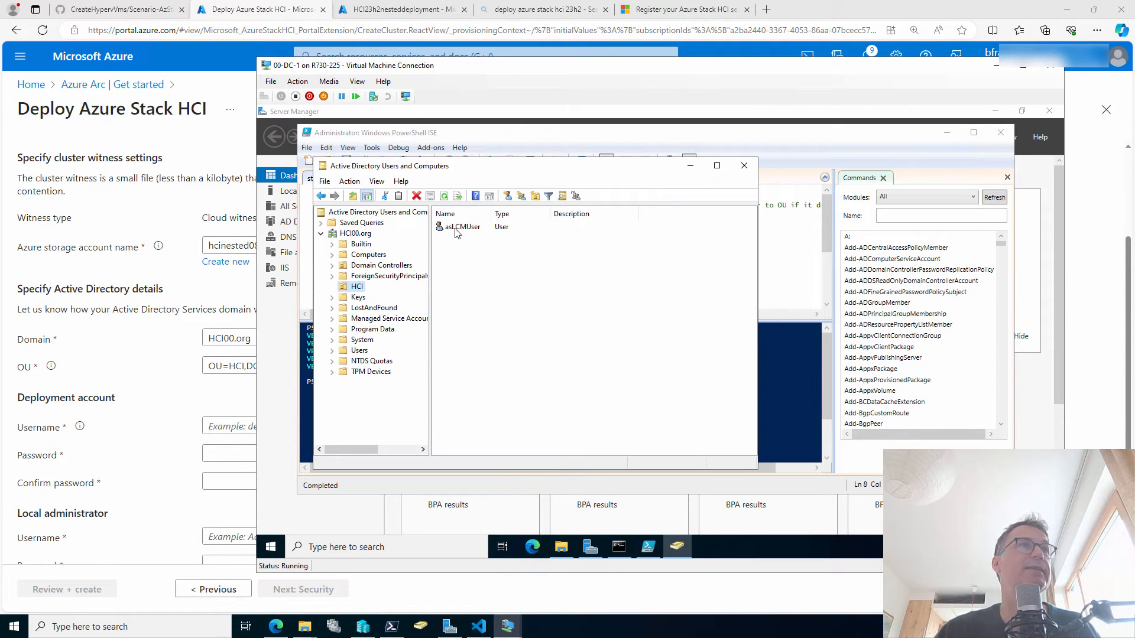
Enter asLCMUser as the deployment username and type its password.
click(238, 426)
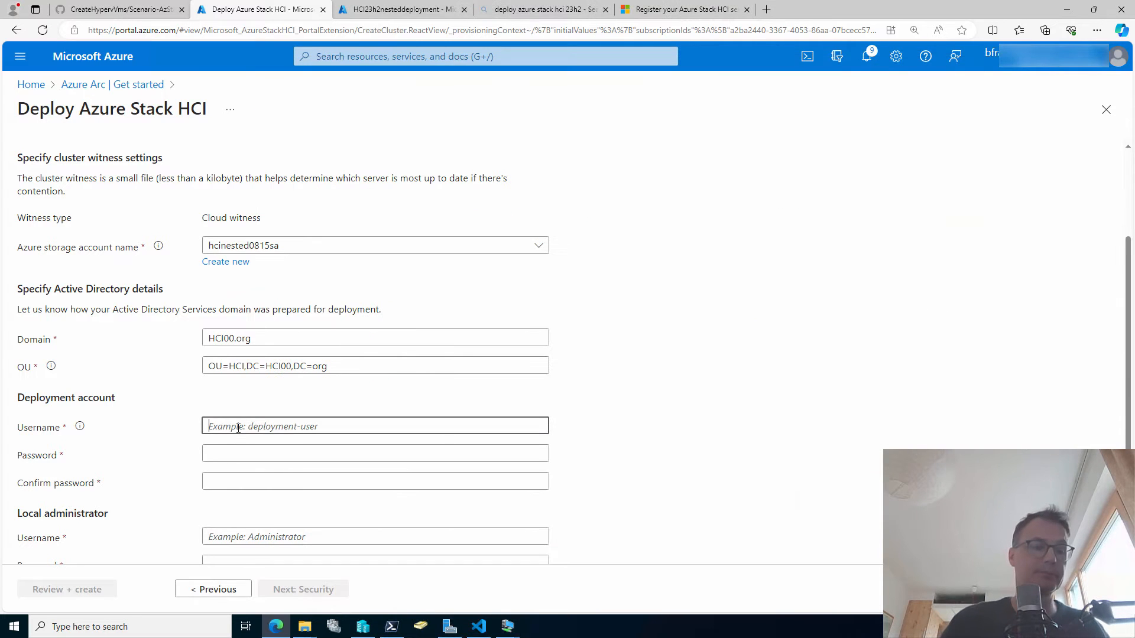
text(asL)
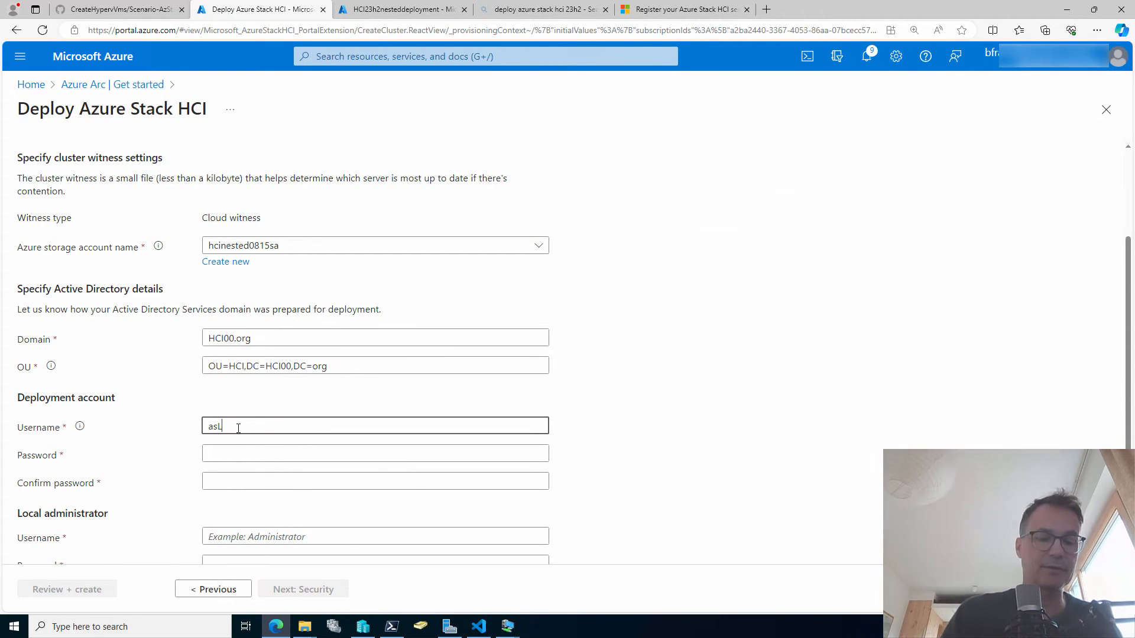
text(CMUser)
key(Tab)
text(•)
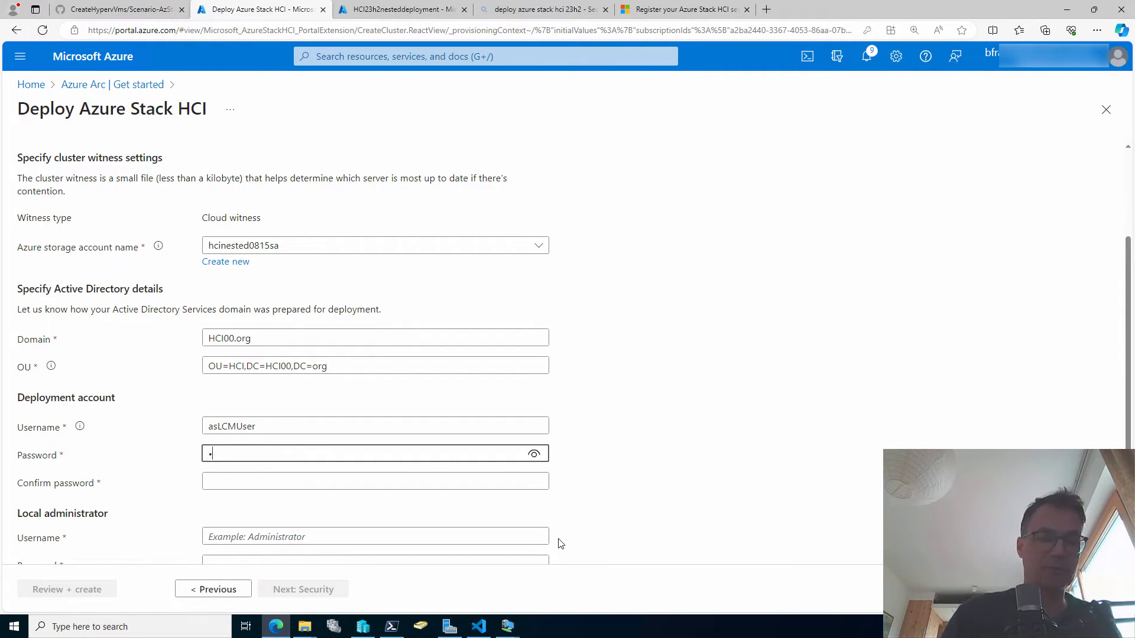
key(BackSpace)
text(•)
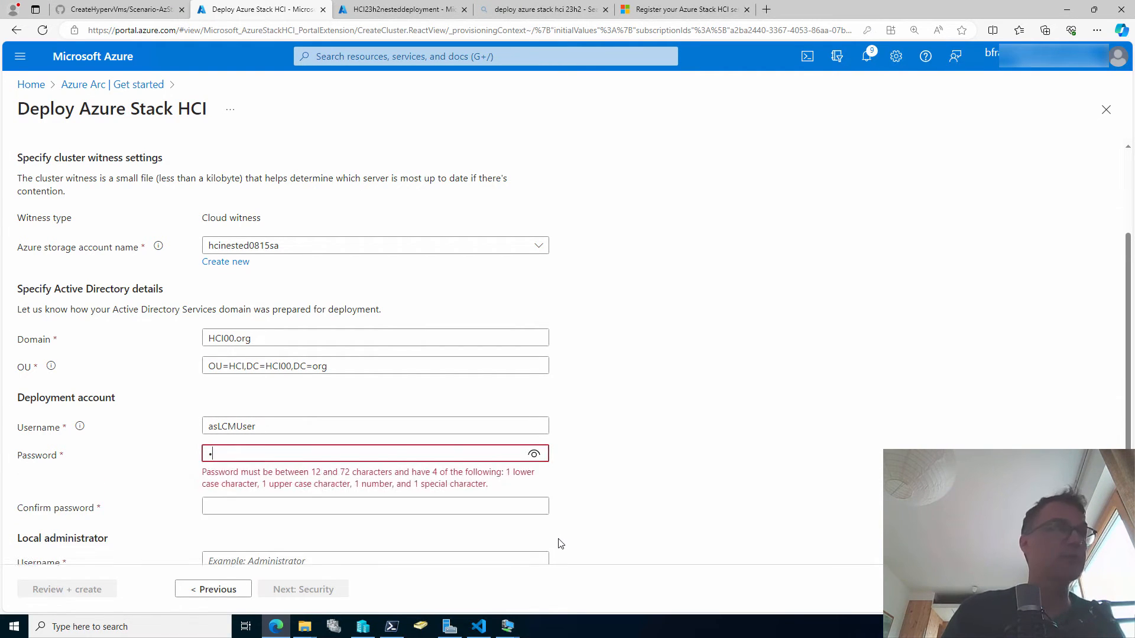
key(BackSpace)
text(••••)
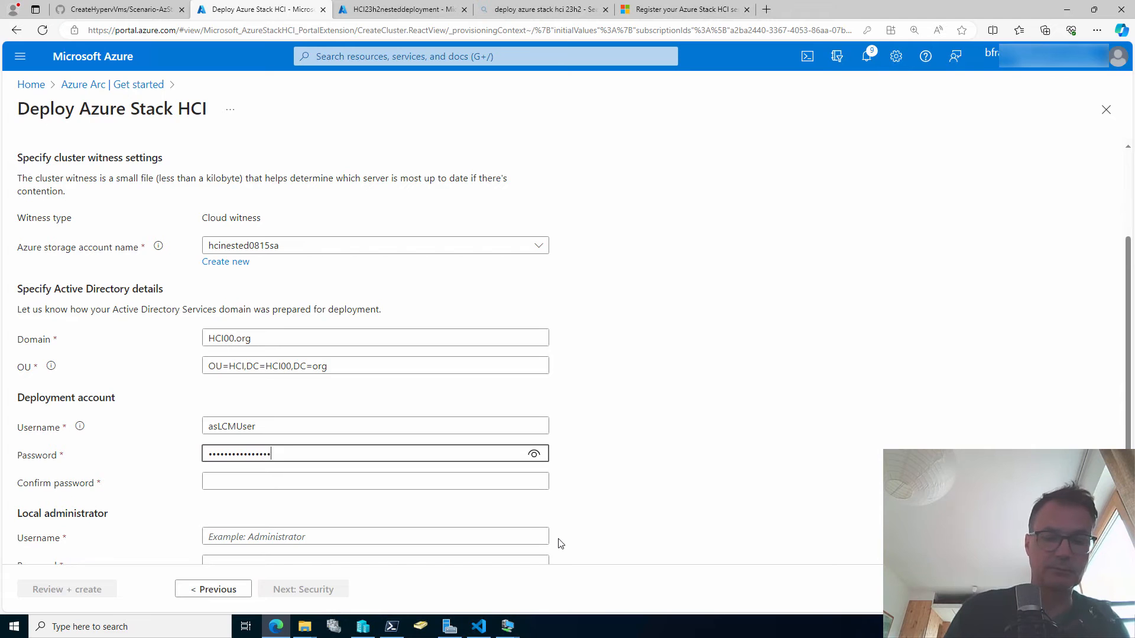
text(••)
Confirm the deployment password and switch to the configuration scripts in VS Code.
key(Tab)
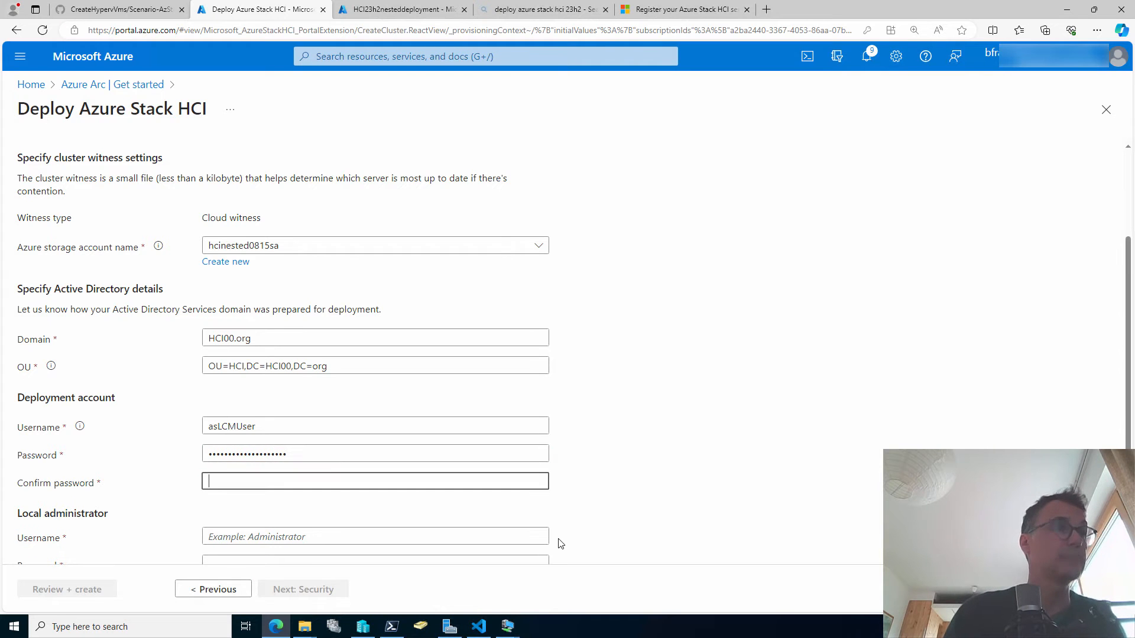
text(•••••)
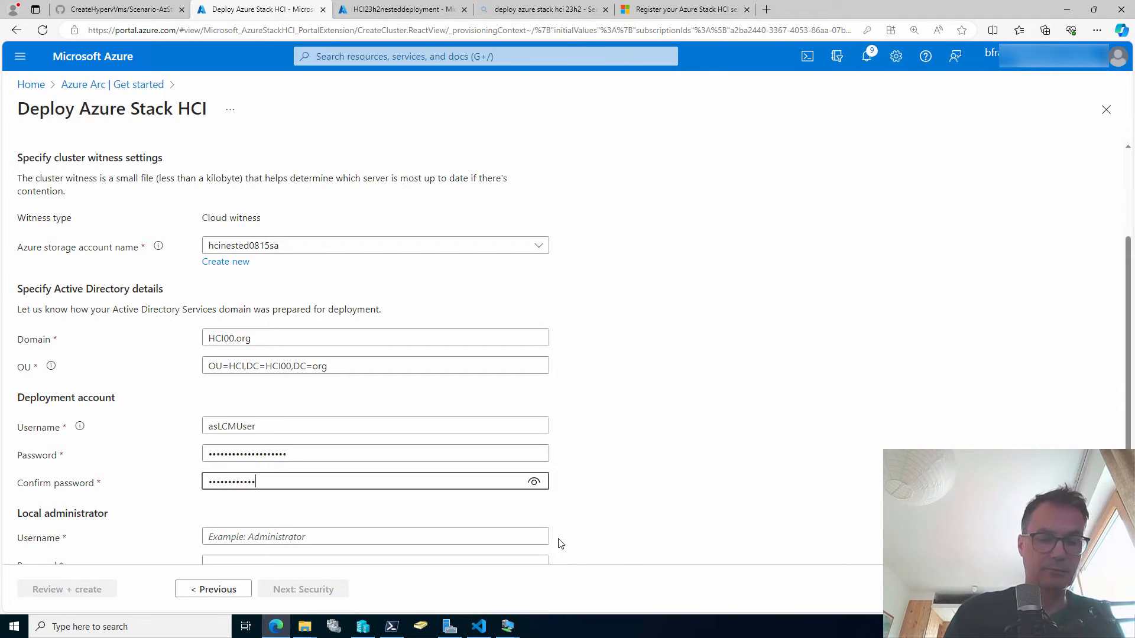
text(••)
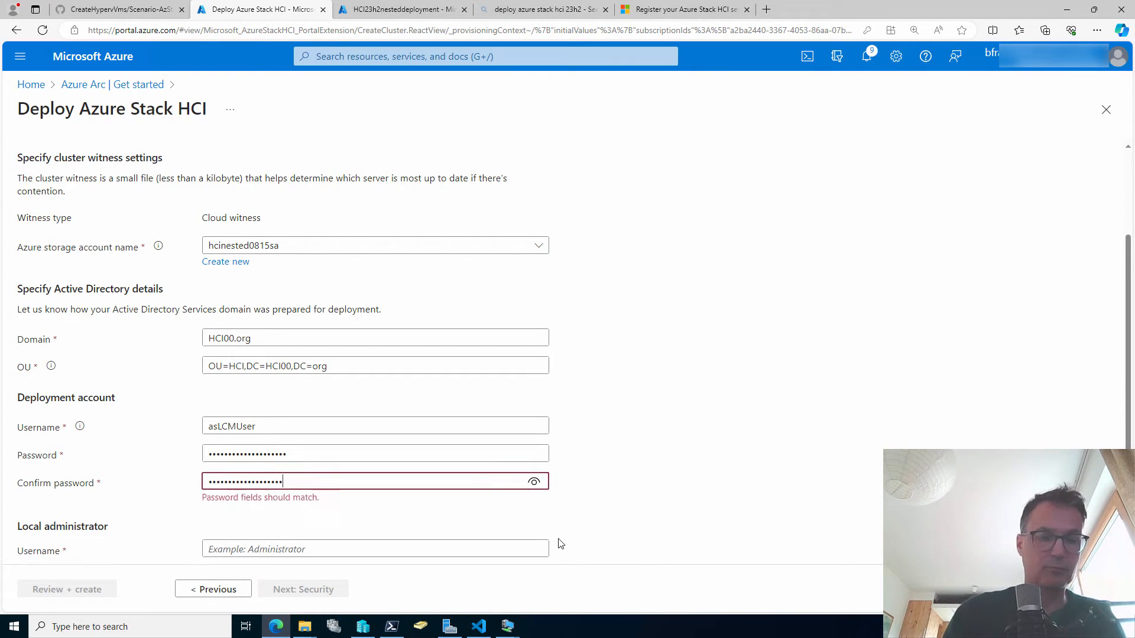
key(Tab)
scroll(429, 394, down, 1)
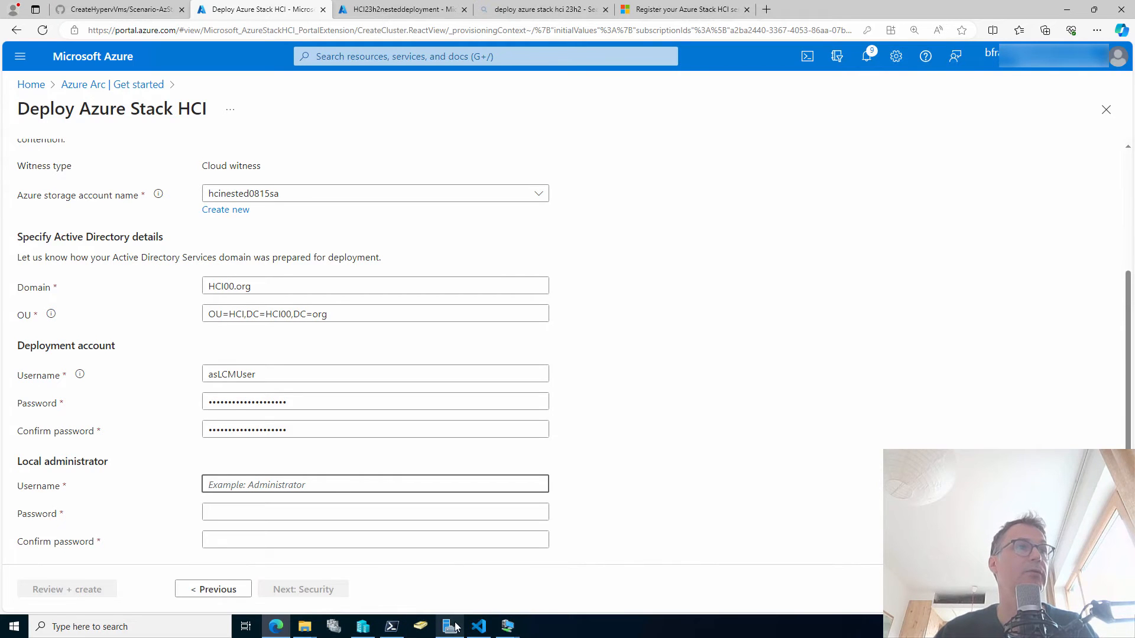
click(477, 630)
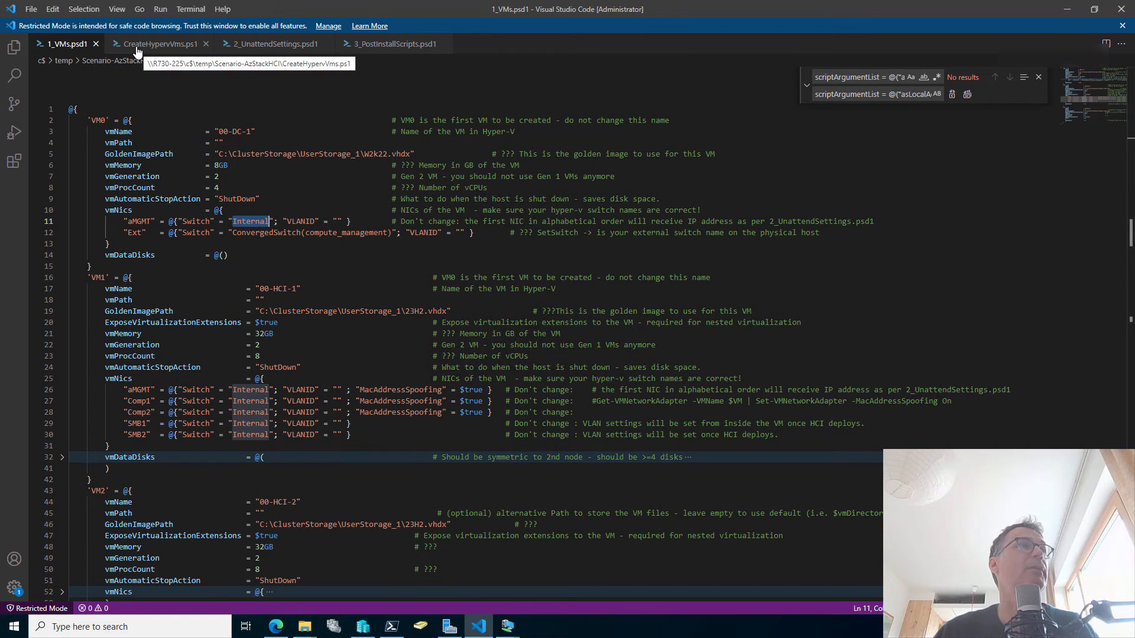
Copy asLocalAdmin from 3_PostInstallScripts.psd1 into the local administrator username.
click(372, 45)
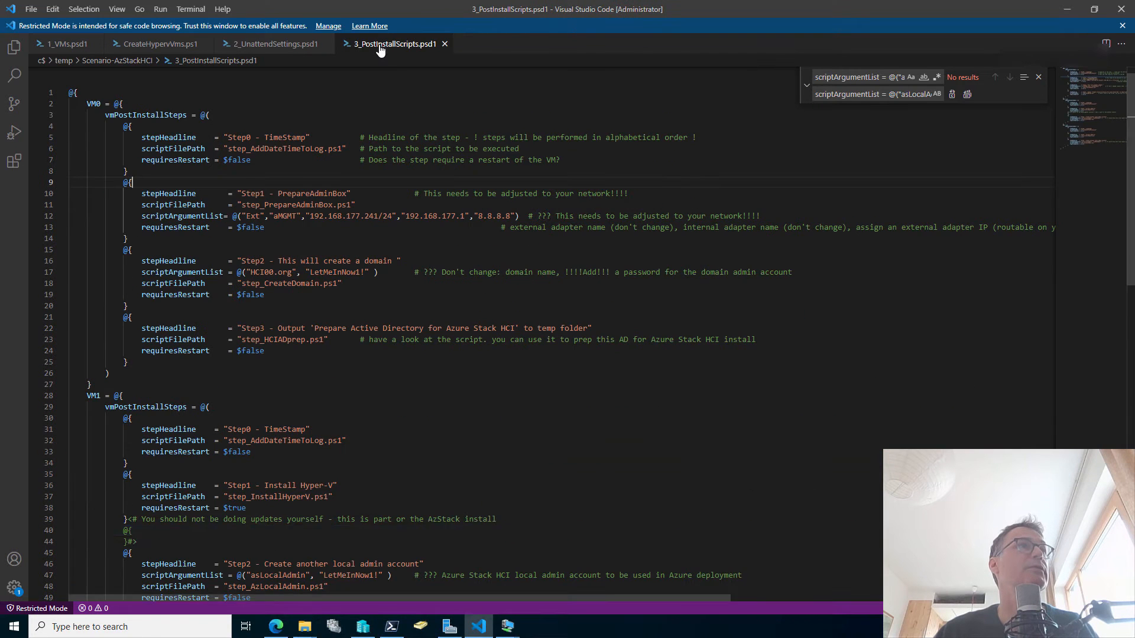
scroll(370, 317, down, 4)
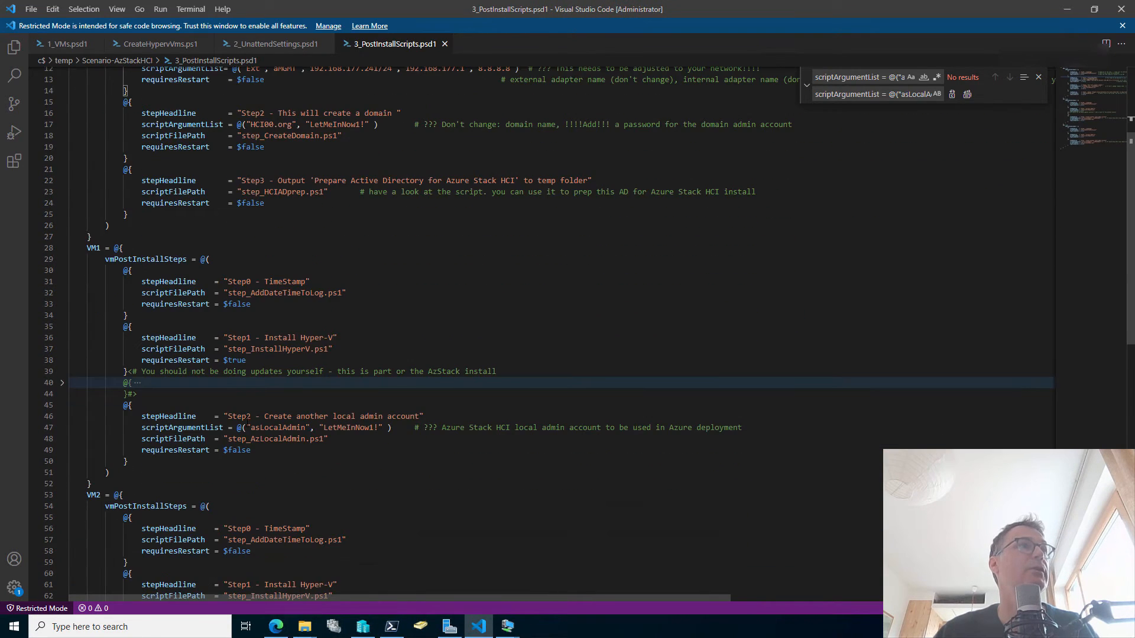
double_click(263, 427)
key(ctrl+c)
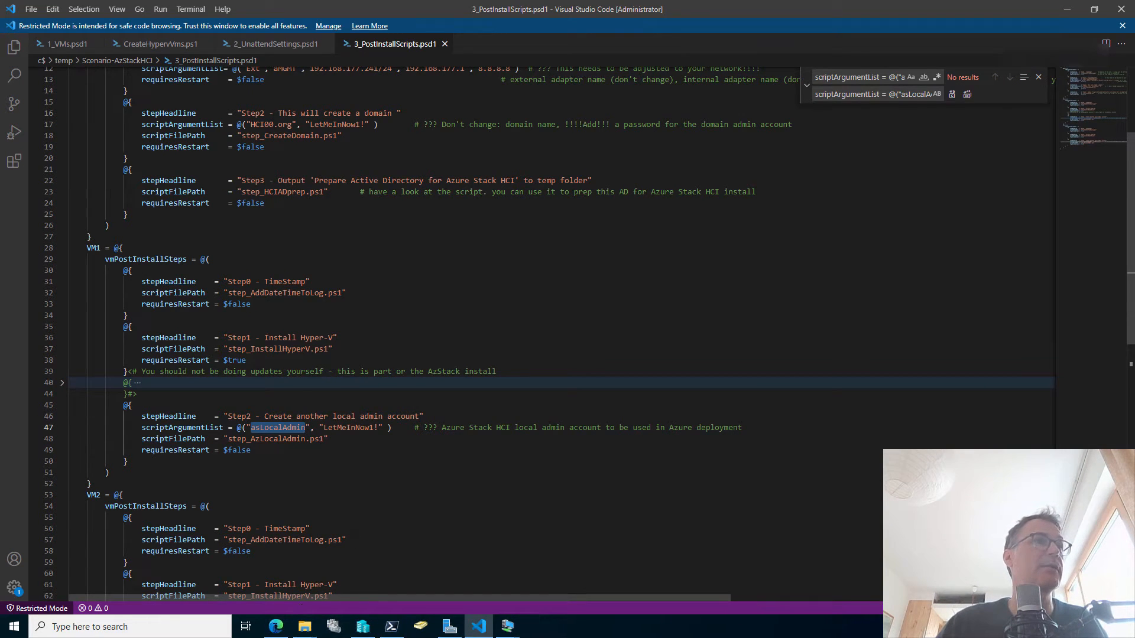
key(alt+Tab)
key(ctrl+v)
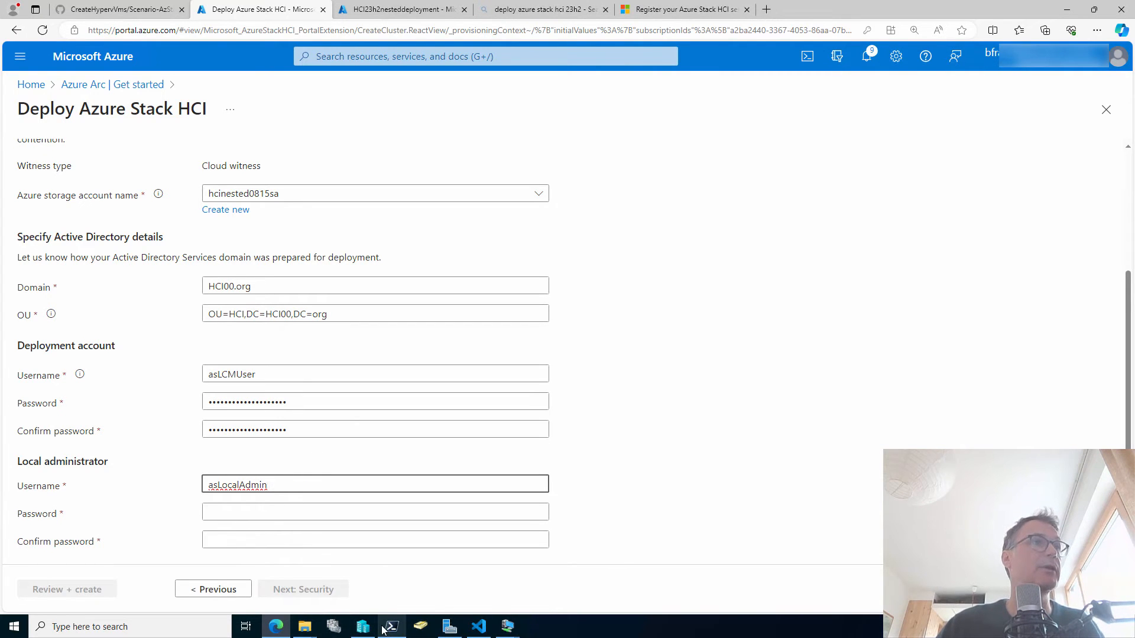
Copy the local admin password from the script and select the portal's password field.
click(478, 626)
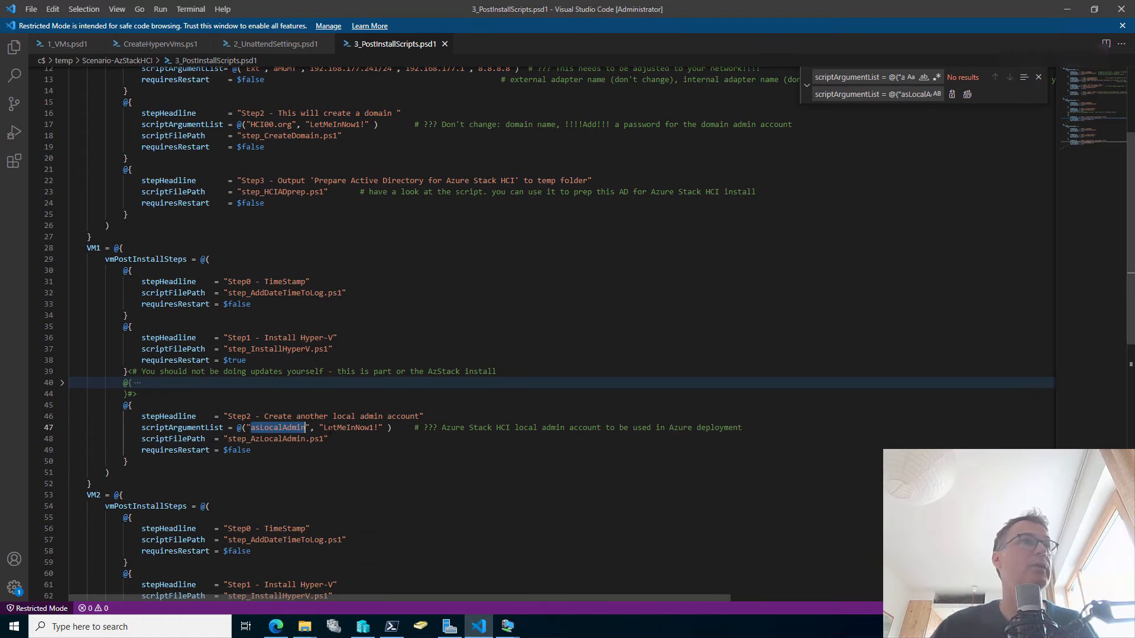
double_click(324, 427)
drag(323, 427, 378, 427)
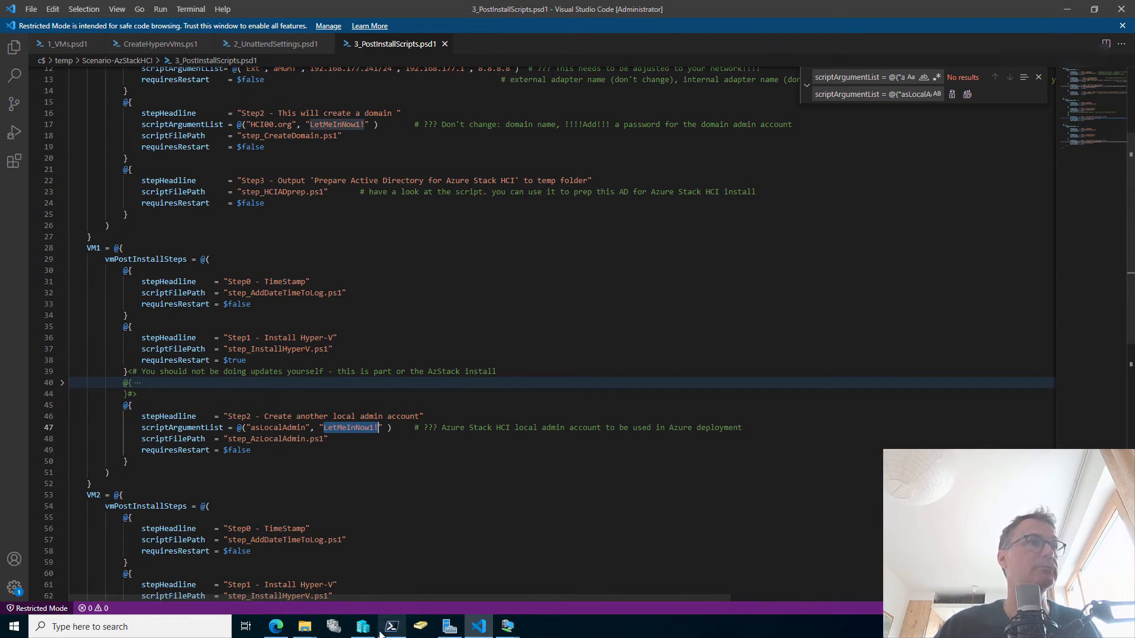
click(276, 628)
click(264, 509)
Paste the local administrator password into both password fields, verify it, and continue to Security.
key(ctrl+v)
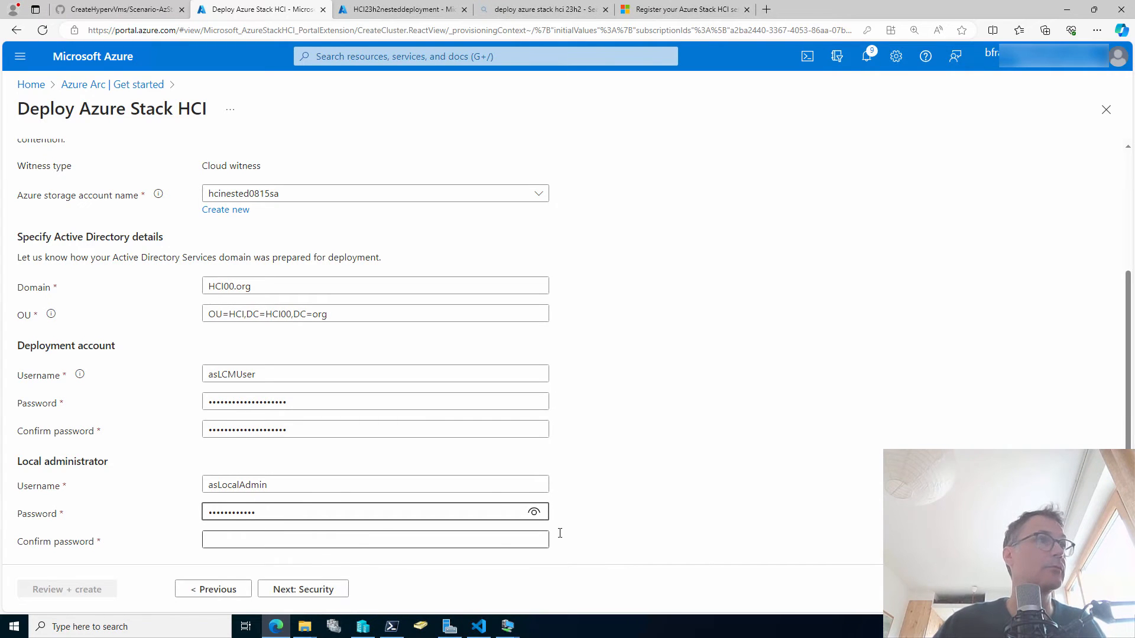
click(534, 515)
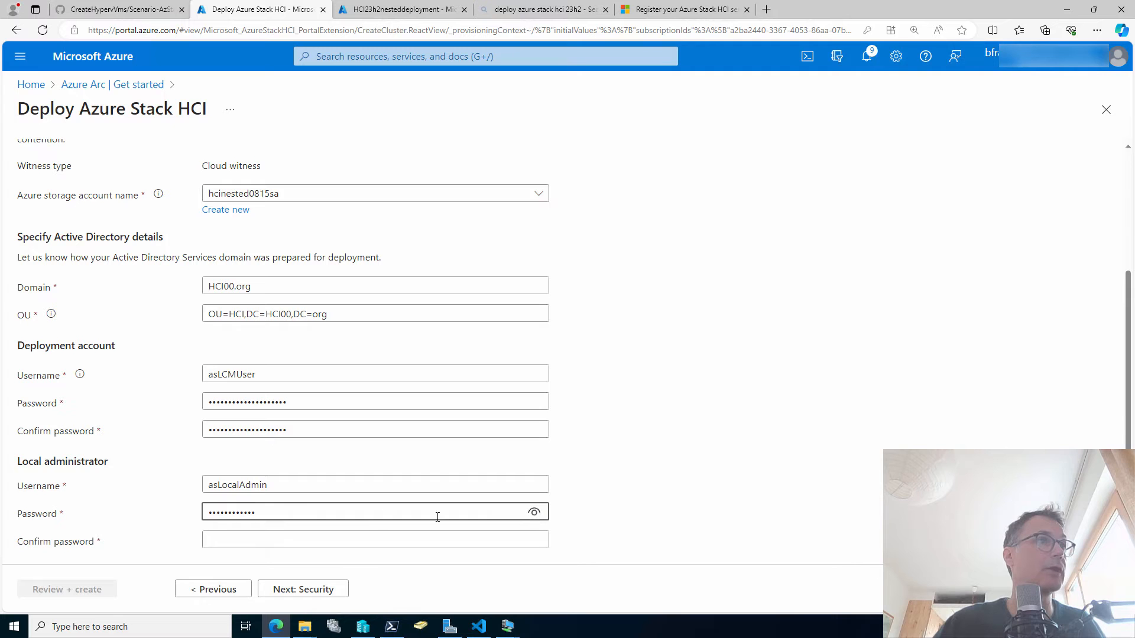
click(365, 538)
key(ctrl+v)
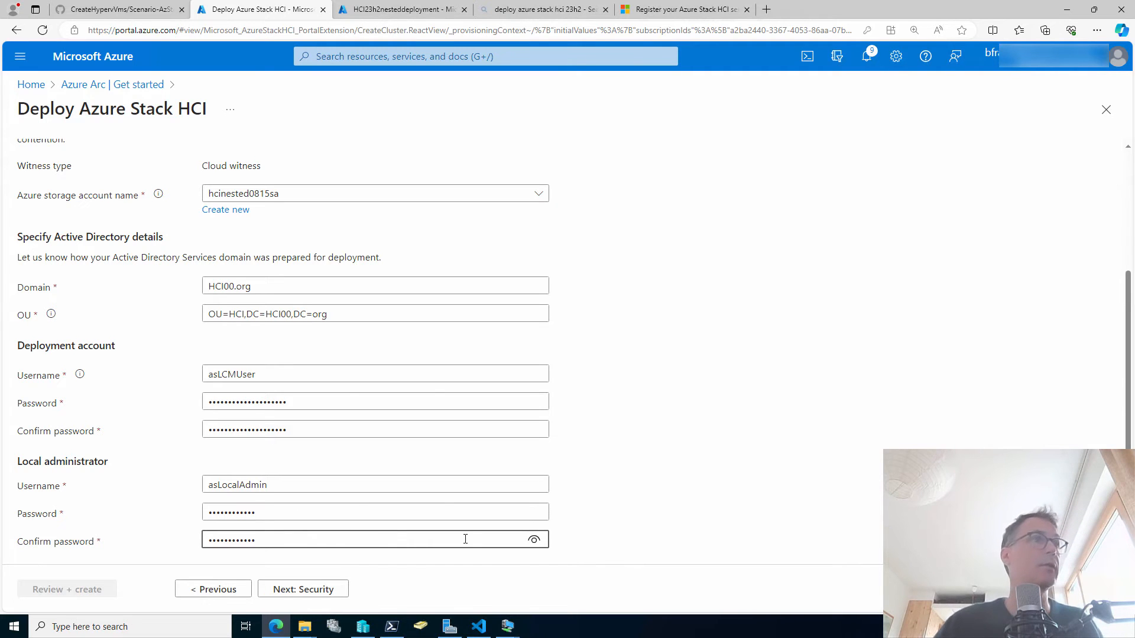
click(290, 588)
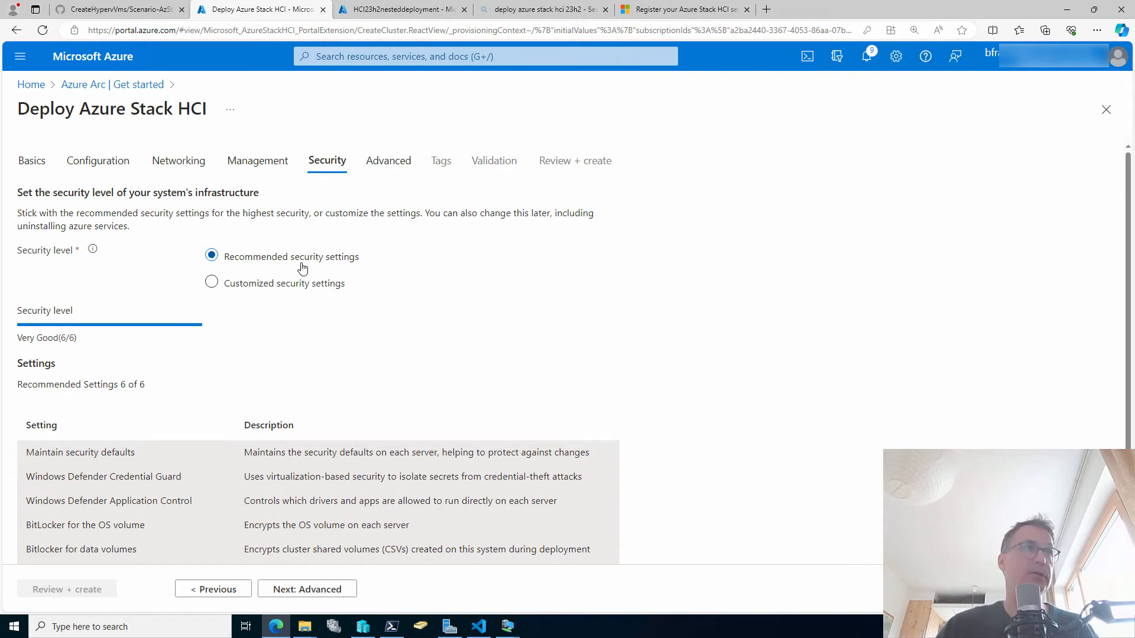
Choose customized security, turn off every setting including Credential Guard, BitLocker and SMB signing, and continue.
click(212, 282)
click(36, 453)
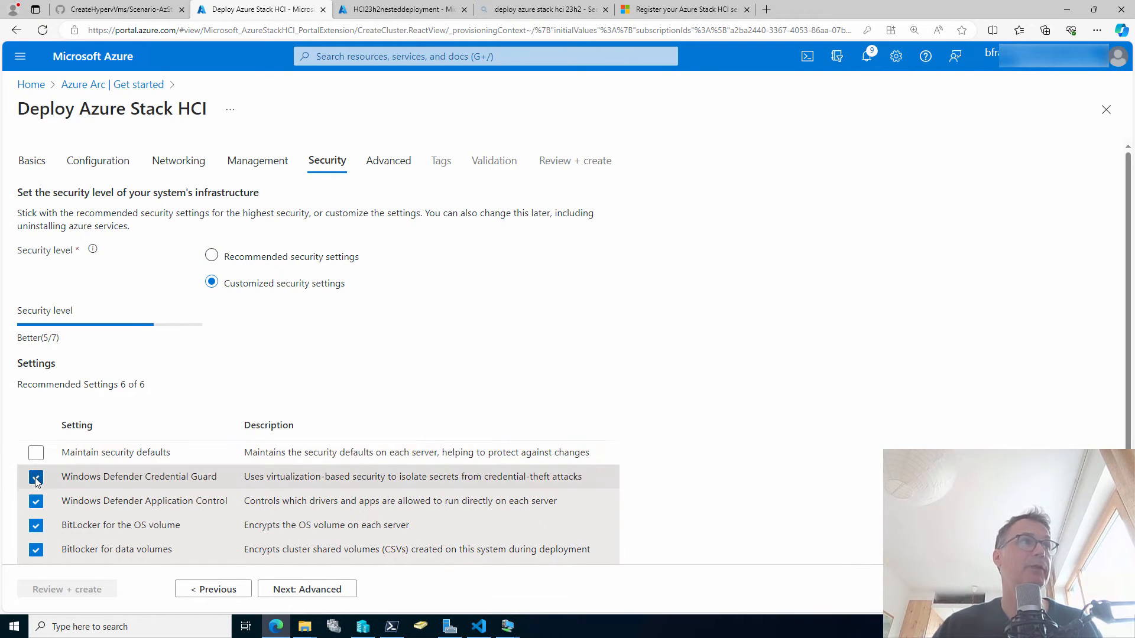
click(36, 477)
click(36, 525)
click(36, 550)
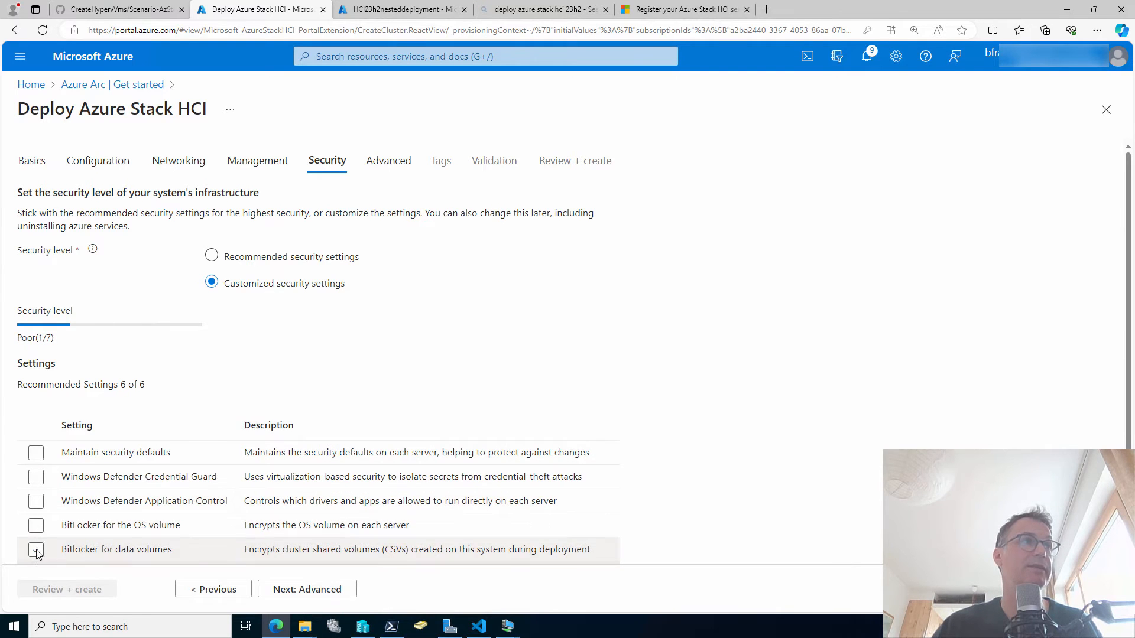
scroll(36, 550, down, 1)
click(36, 532)
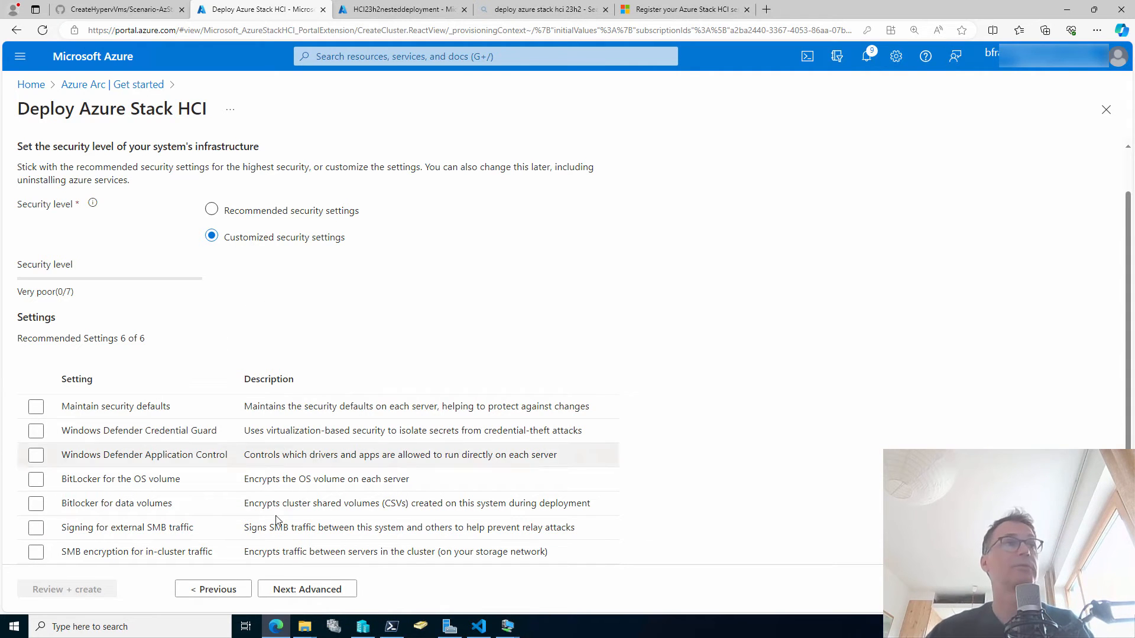
click(318, 595)
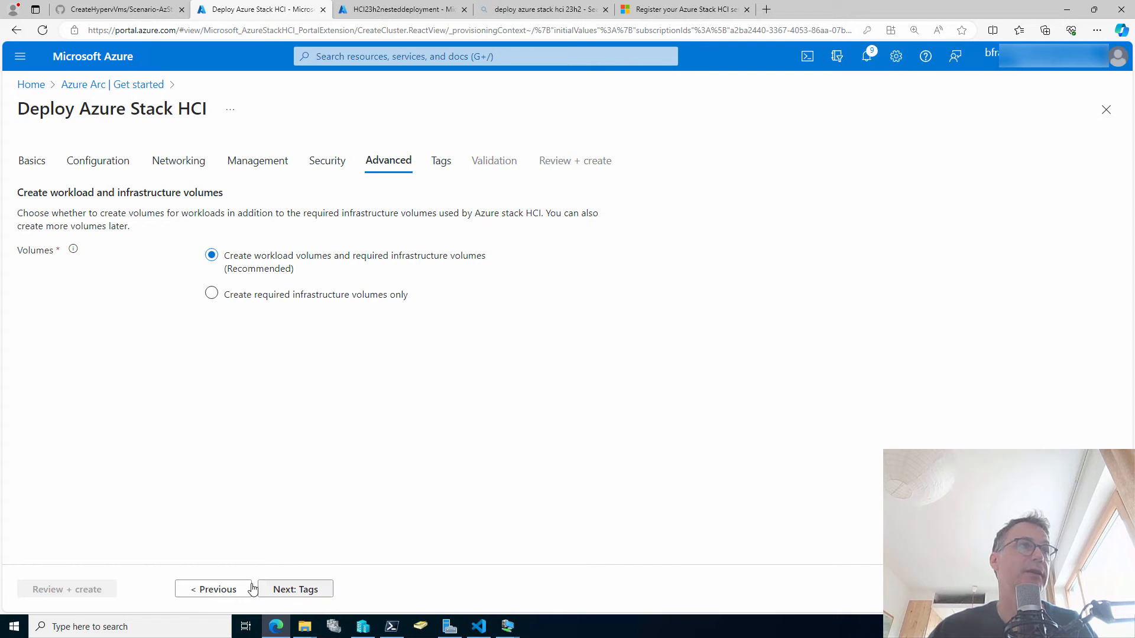
Advance past Tags to Validation and watch the cluster resource, permissions and service principal get created.
click(316, 591)
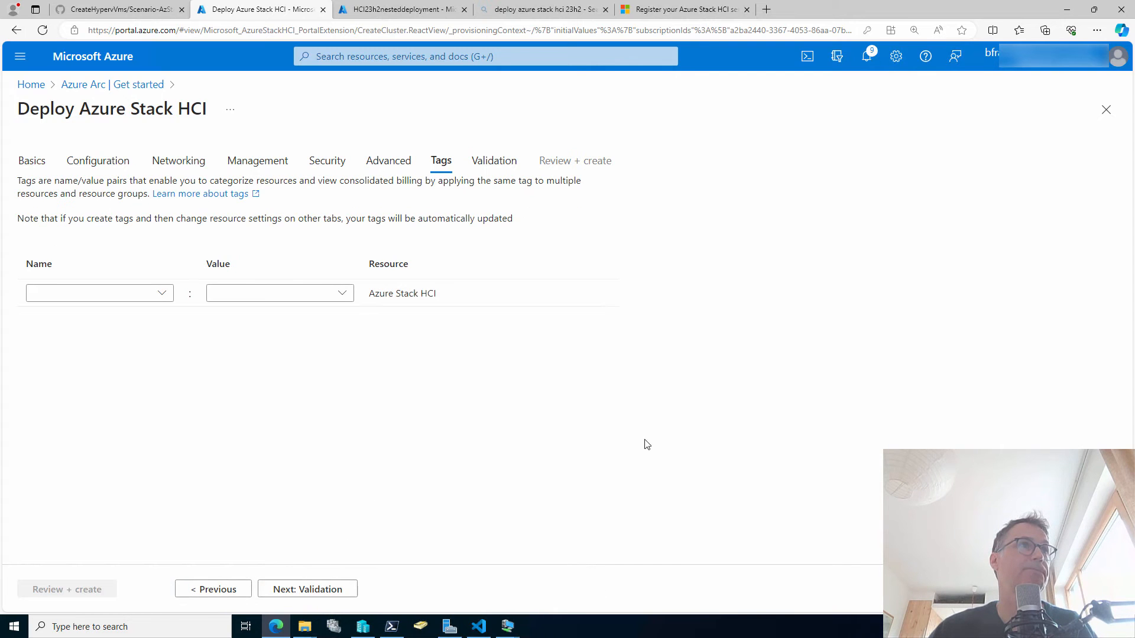
click(324, 591)
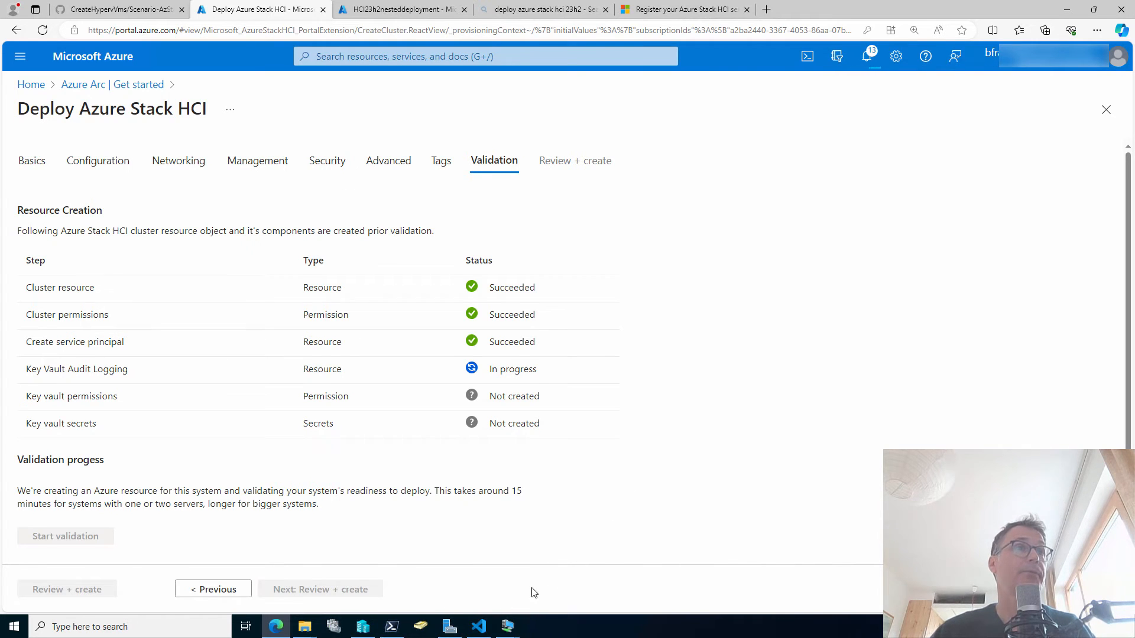
Bring up the 00-HCI-1 console and clear its PowerShell screen with cls.
mouse_move(516, 627)
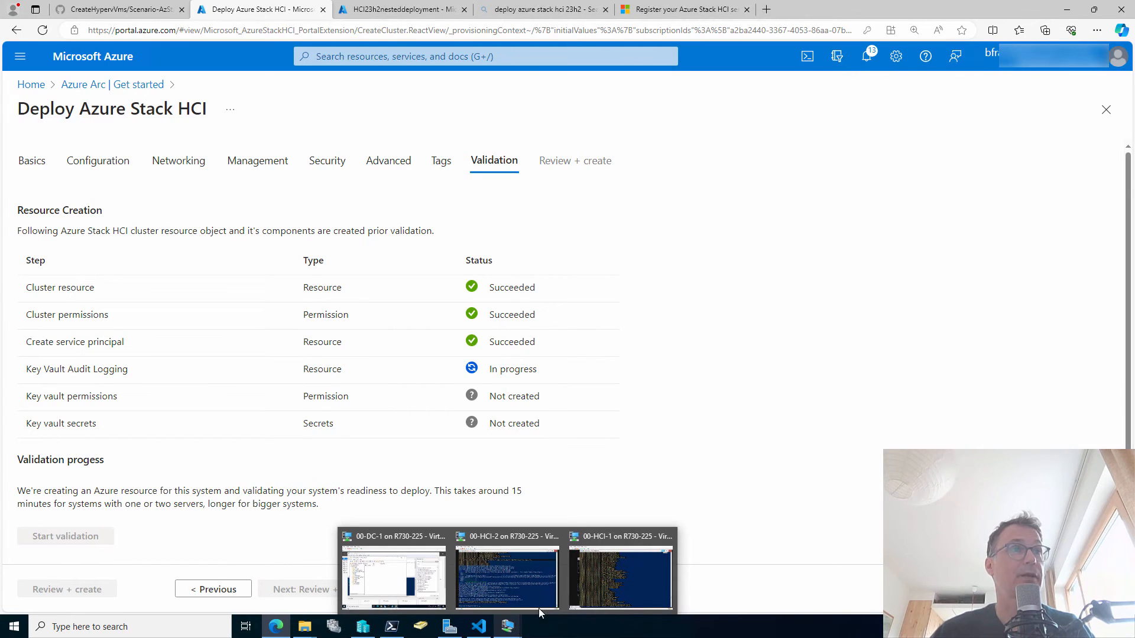
click(593, 580)
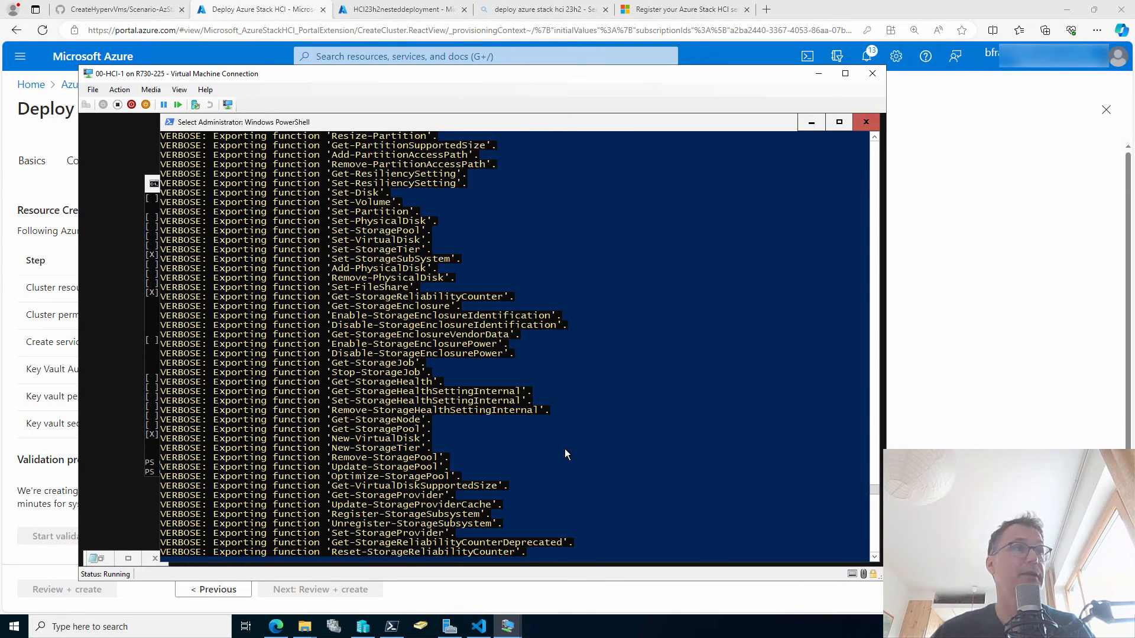
key(Return)
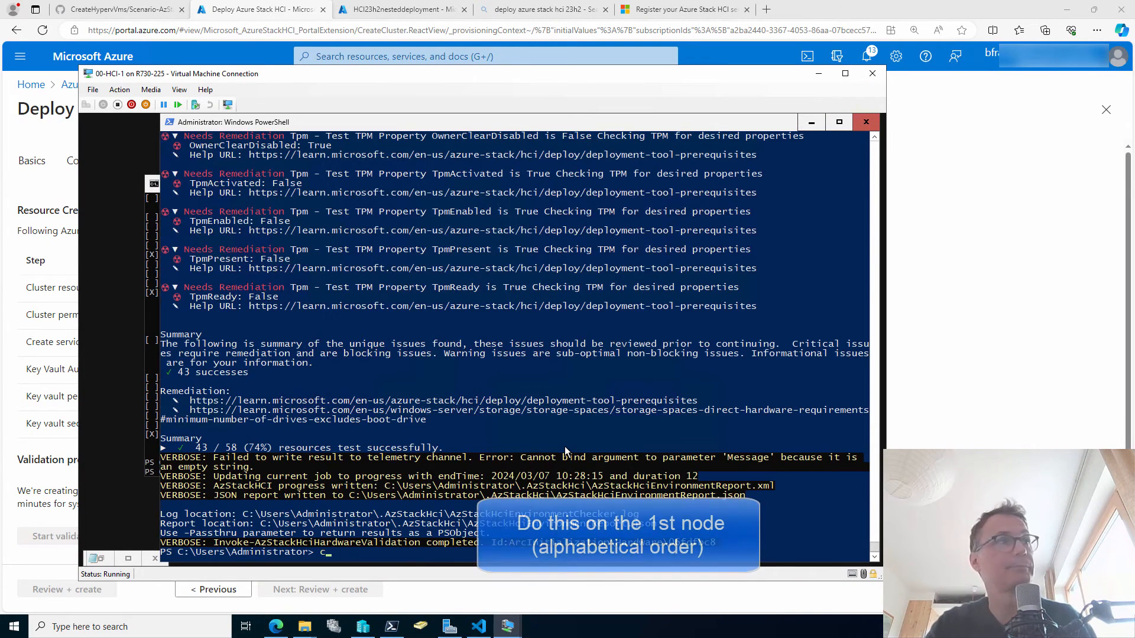
text(cls)
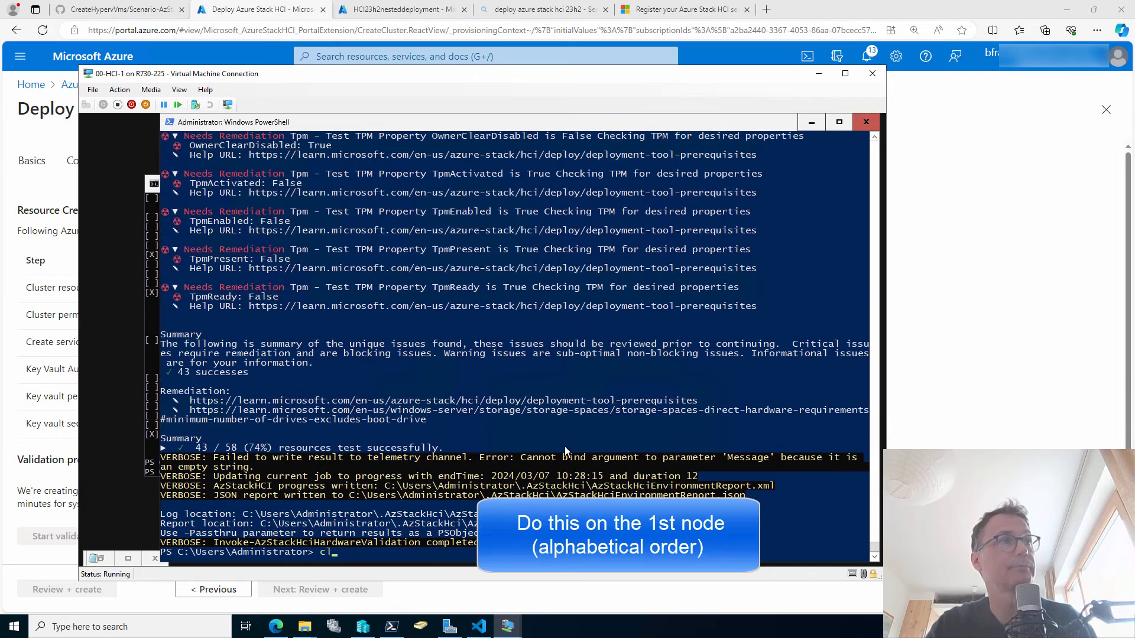
key(Return)
Change into C:\CloudDeployment\Logs and list it, showing only Script.2024-03-07.10-18-58.log.
text(cd c)
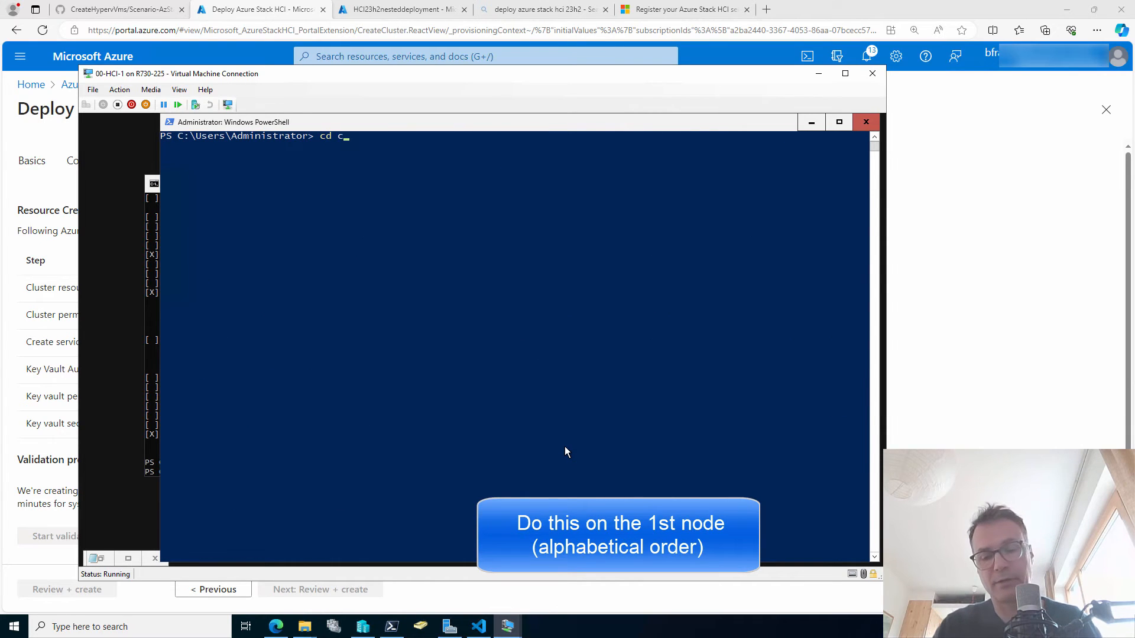
text(:\cl)
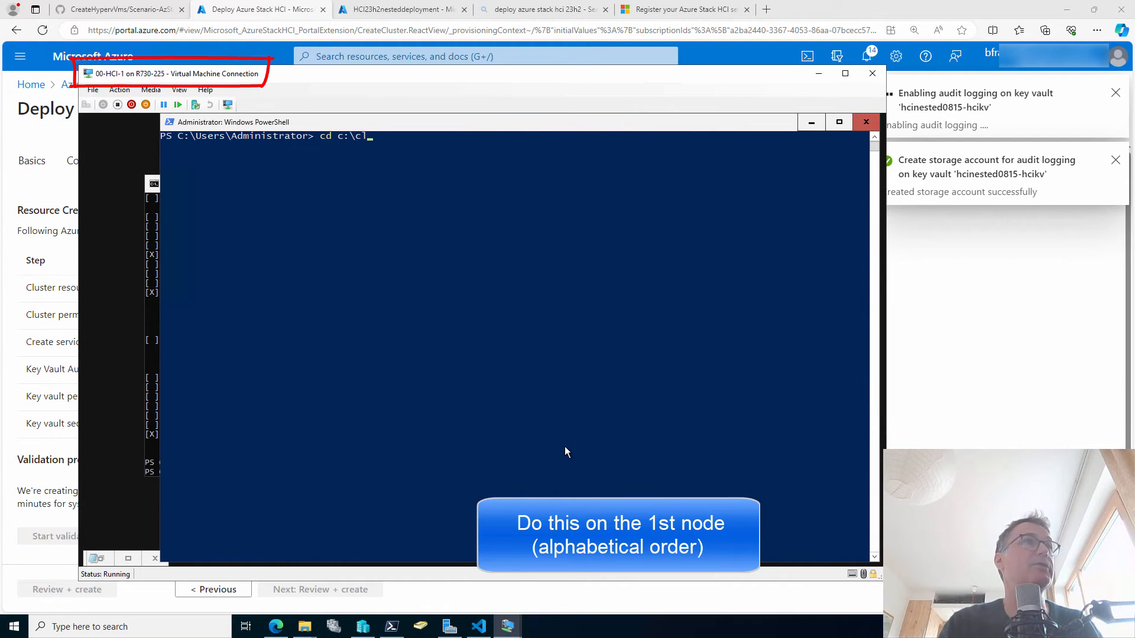
key(Tab)
text(lo)
key(Tab)
key(Return)
text(dir)
key(Return)
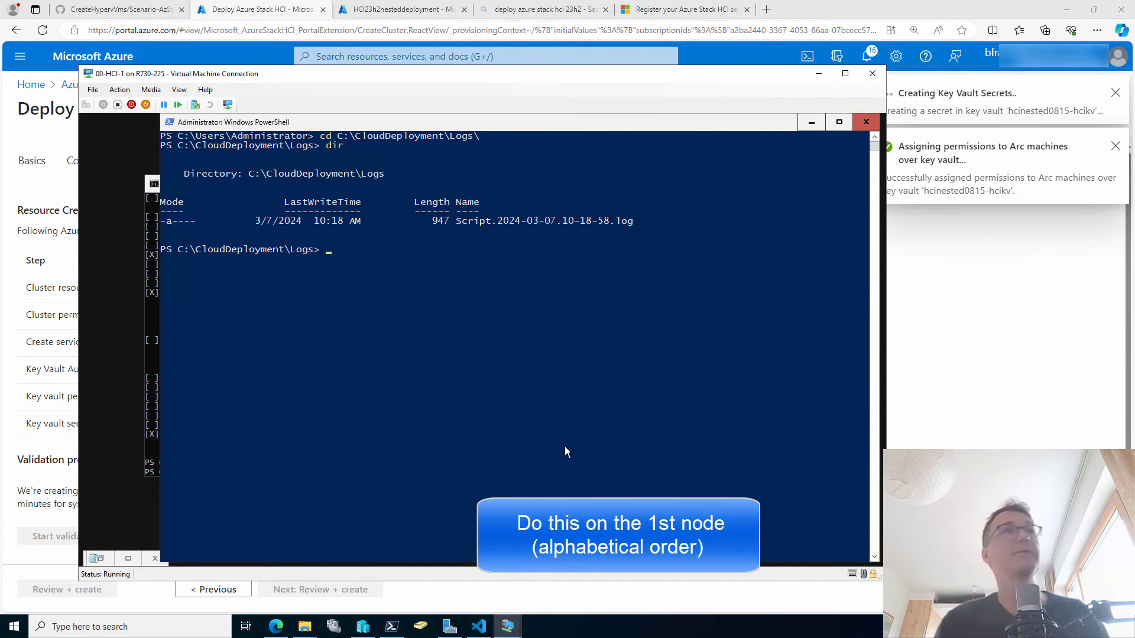
text(dir)
key(Return)
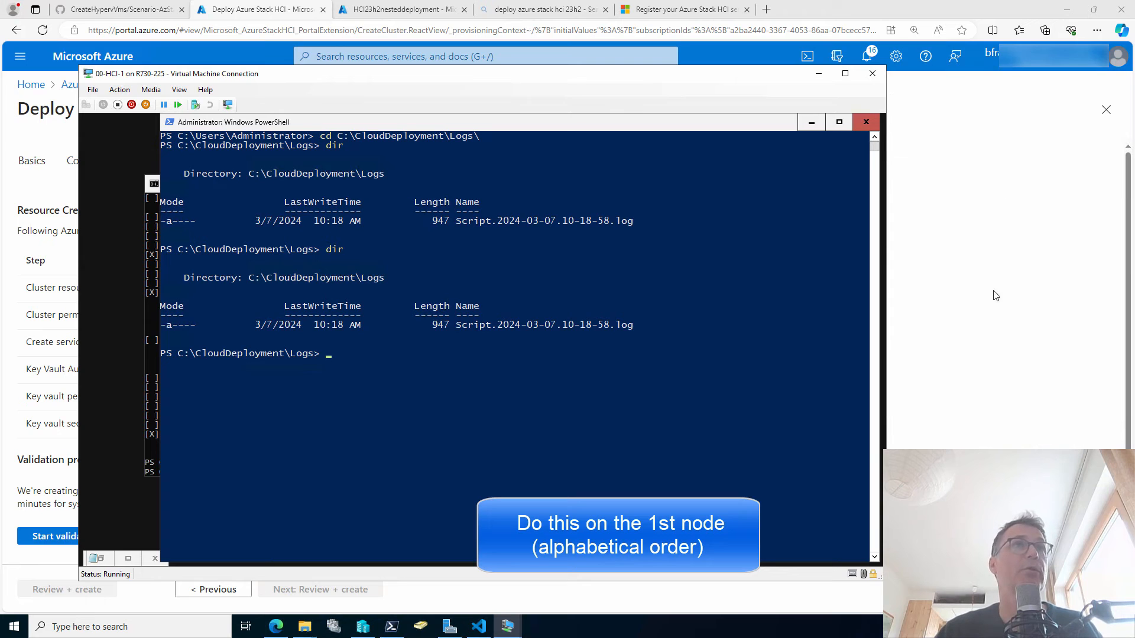
Back in the portal, start validation once all six resource-creation steps have succeeded.
click(938, 218)
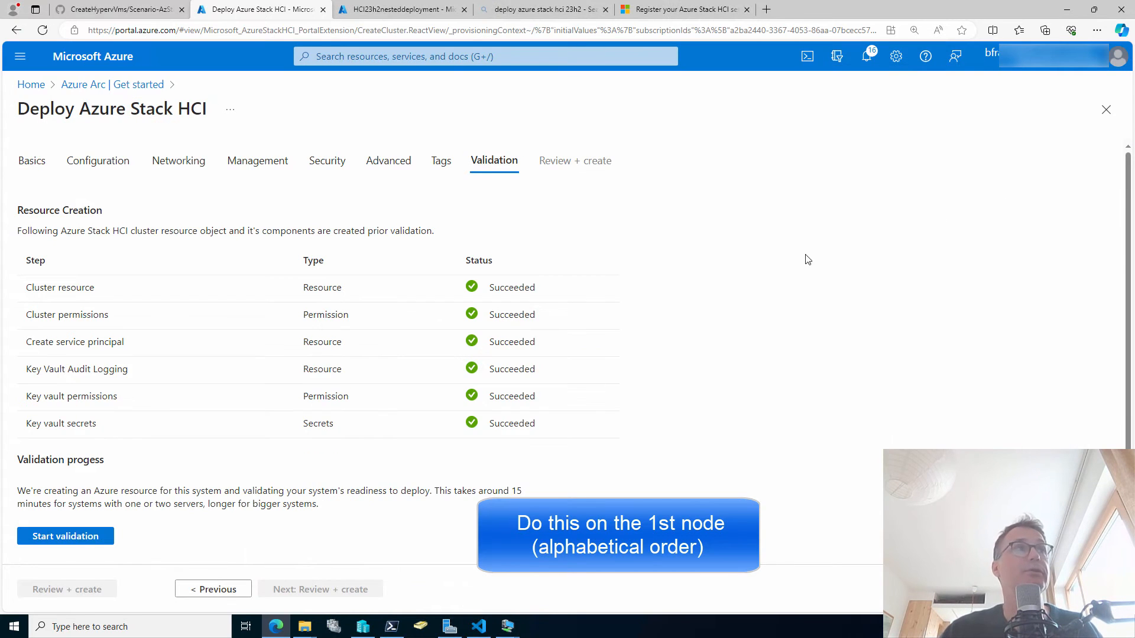
scroll(687, 417, down, 1)
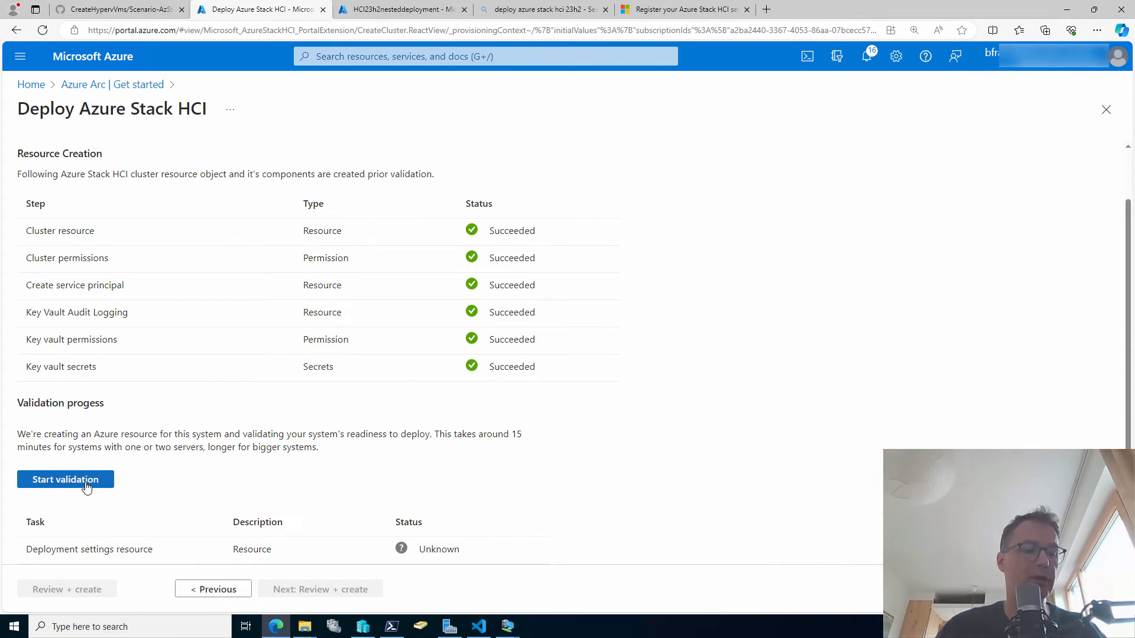
click(87, 486)
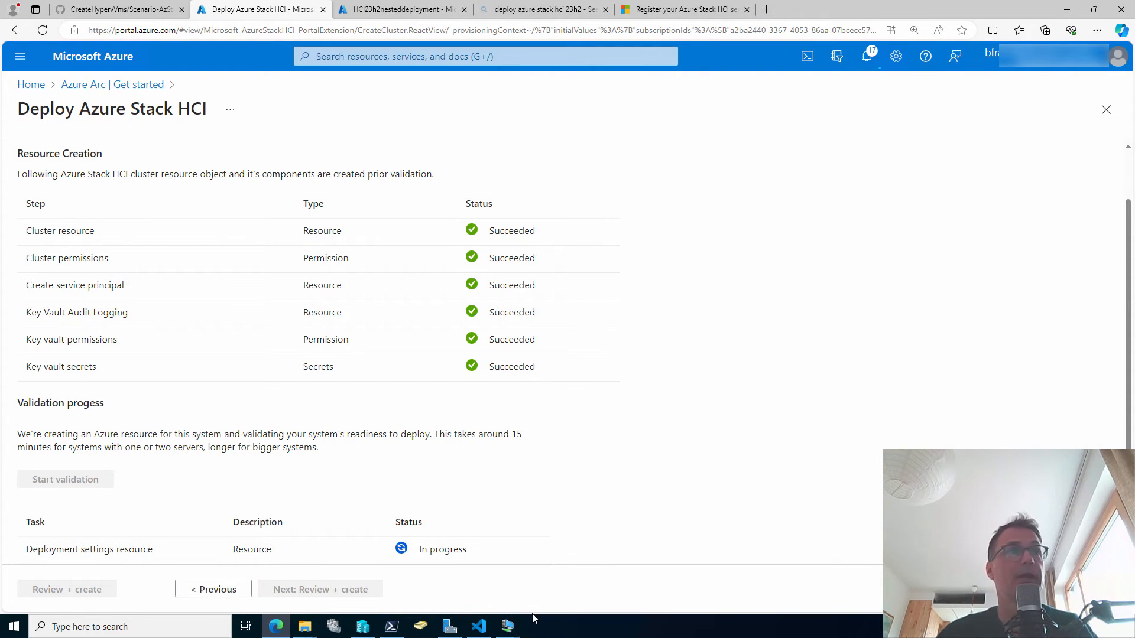
click(508, 628)
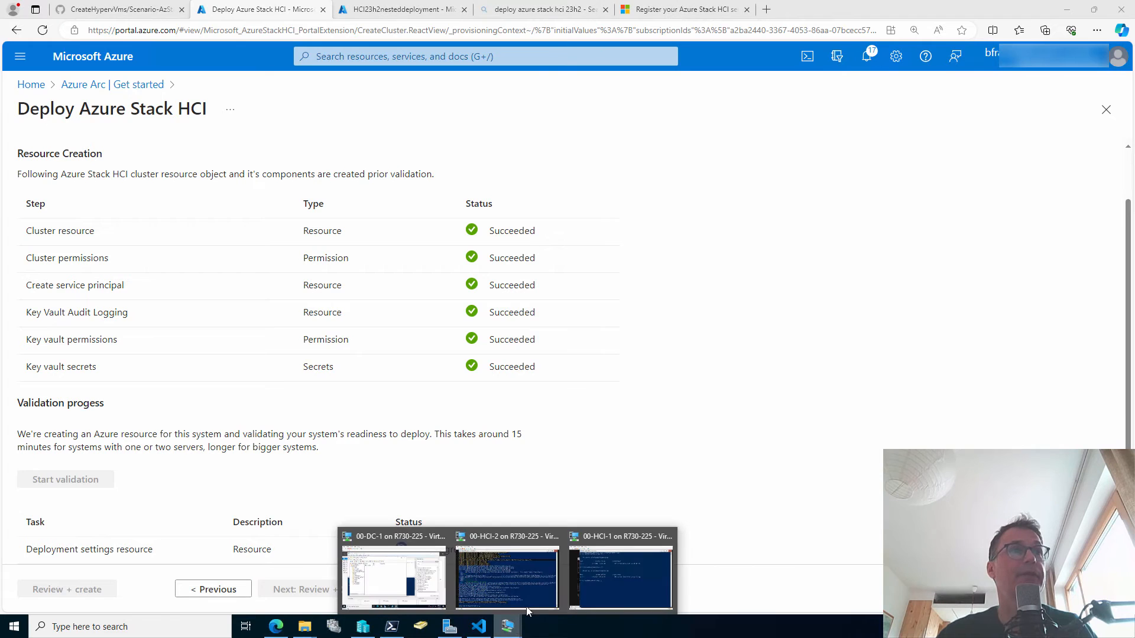
On 00-HCI-1, list the Logs folder twice to check for new validator logs.
click(602, 582)
click(660, 440)
text(dir)
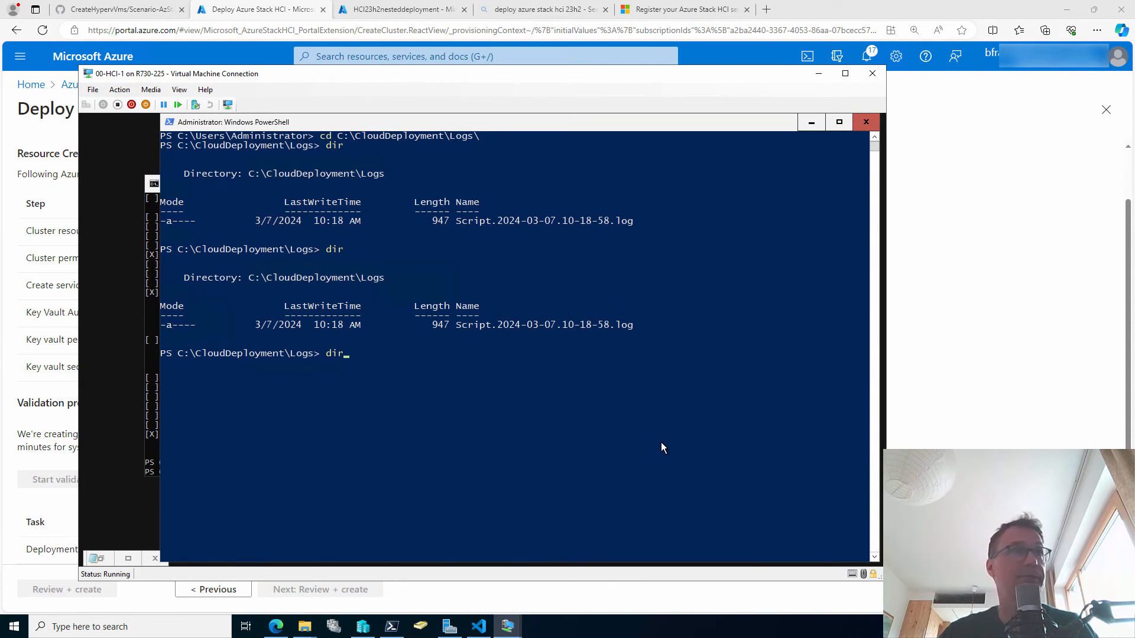
key(Return)
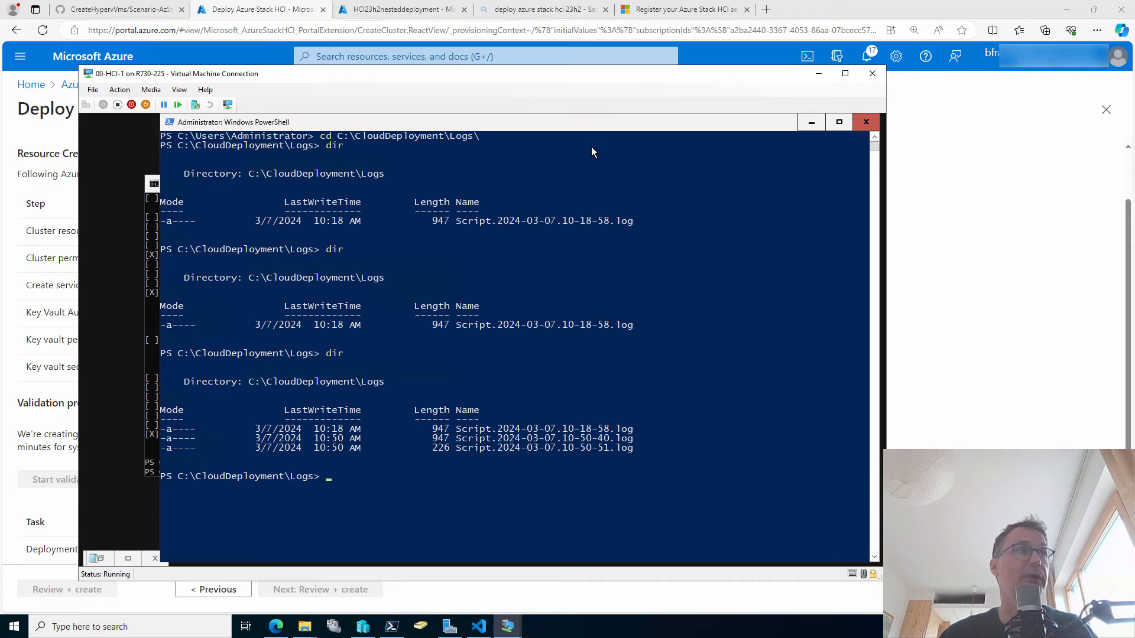
text(dir)
key(Return)
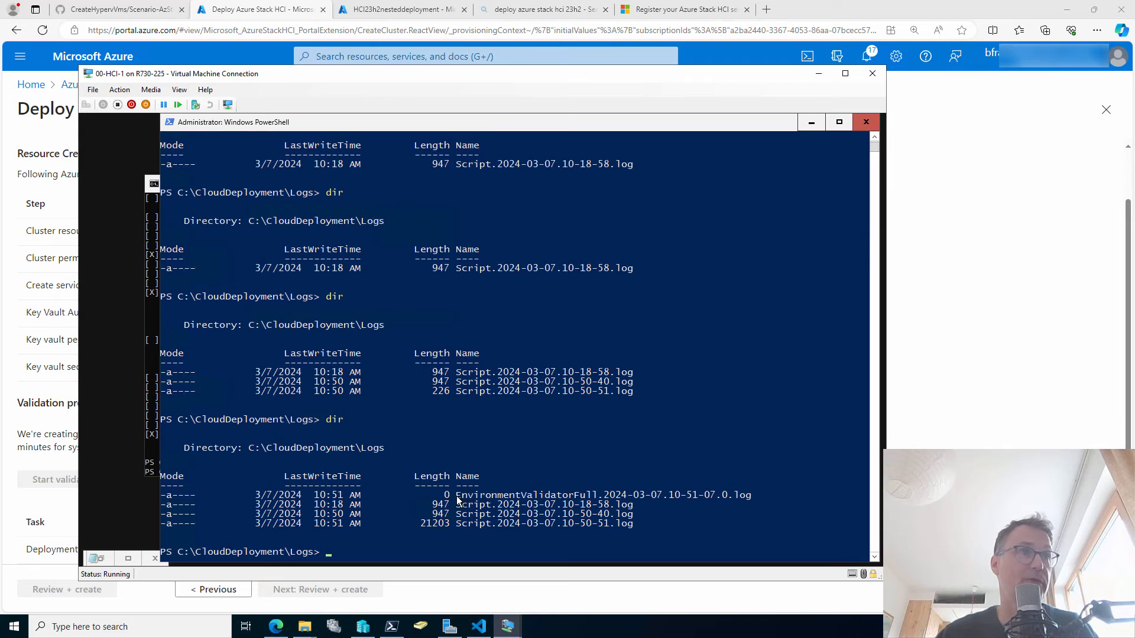
Follow the EnvironmentValidatorFull log live with Get-Content -Wait, then return to the portal's validation progress.
click(571, 546)
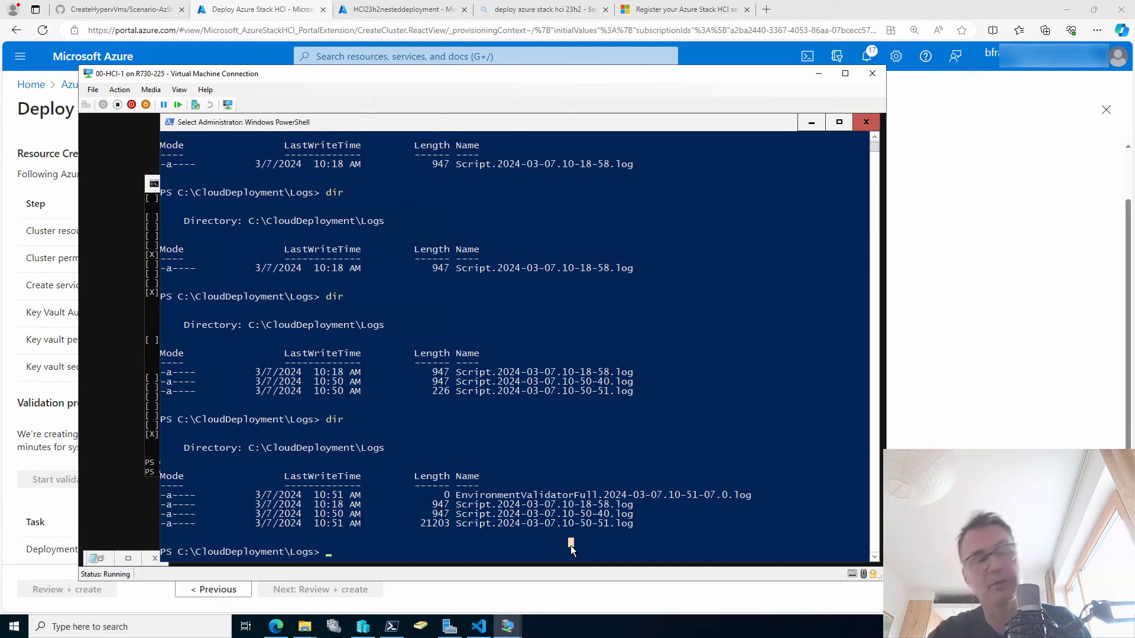
text(get-cont)
key(Tab)
text(.\e)
key(Tab)
text(-Wait)
key(Return)
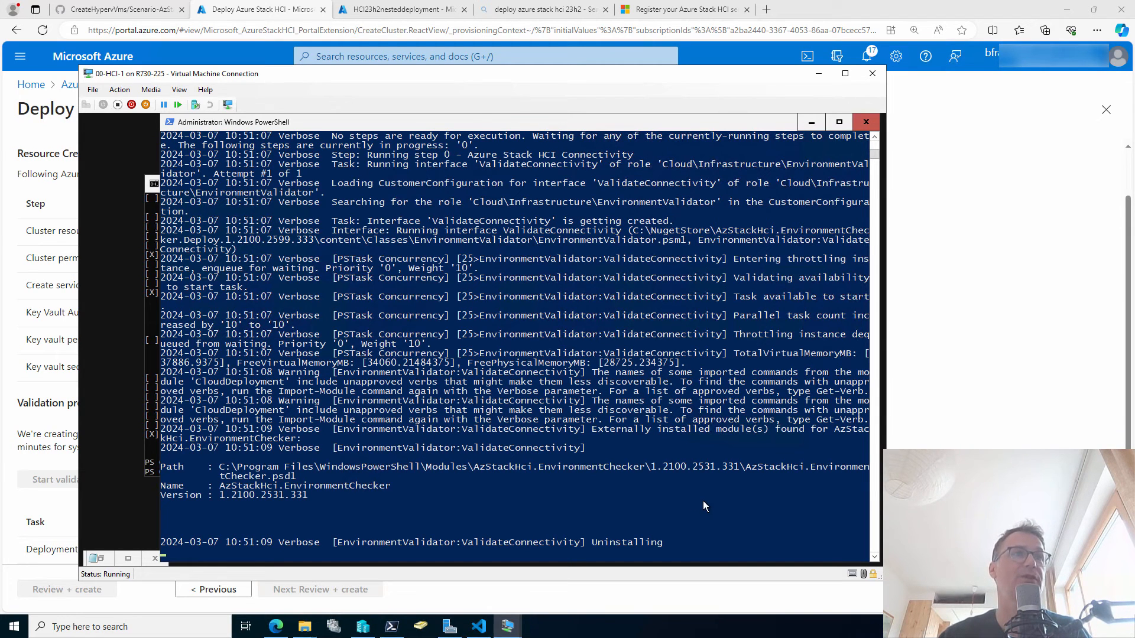
click(989, 404)
scroll(504, 431, down, 1)
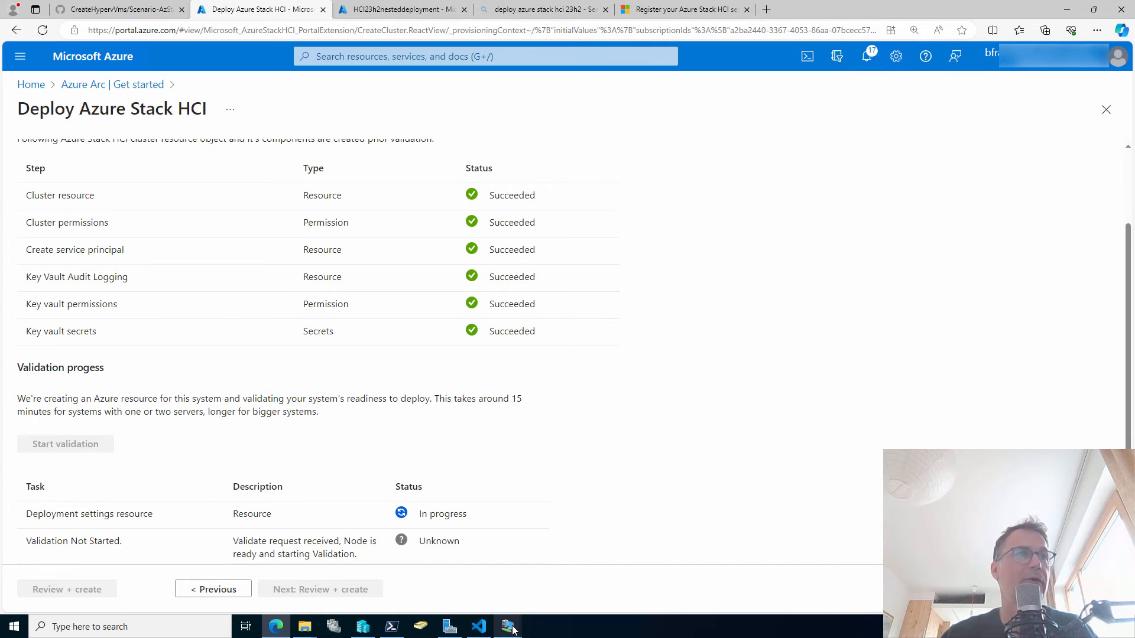
Place the 00-HCI-1 console beside the portal and watch the log until every check succeeds.
mouse_move(513, 629)
click(639, 590)
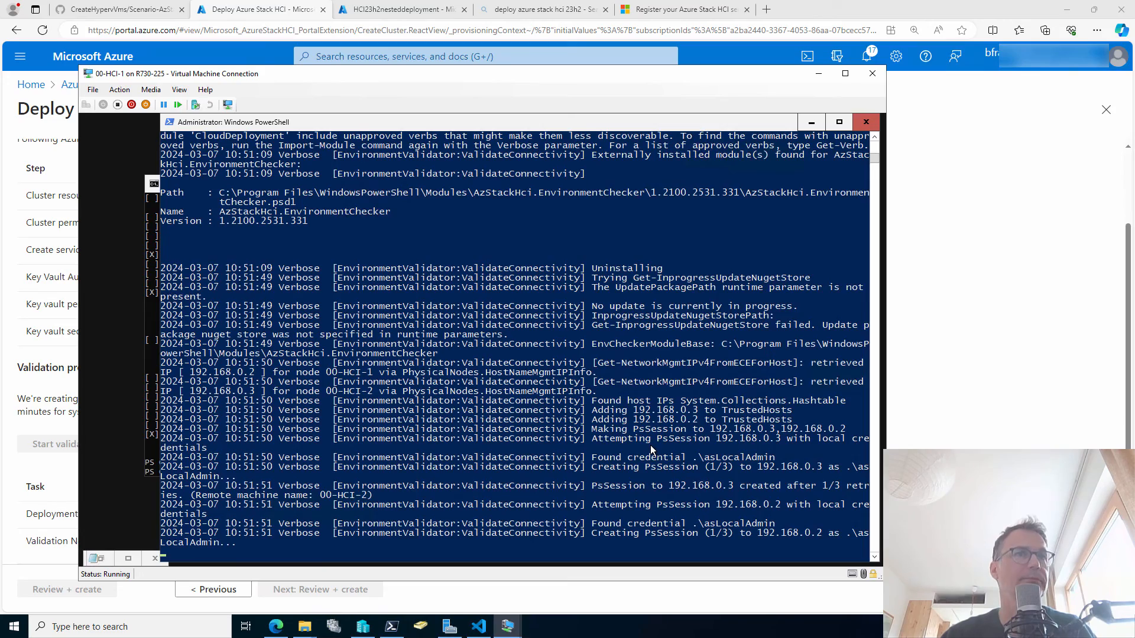
drag(189, 73, 559, 67)
drag(559, 121, 493, 125)
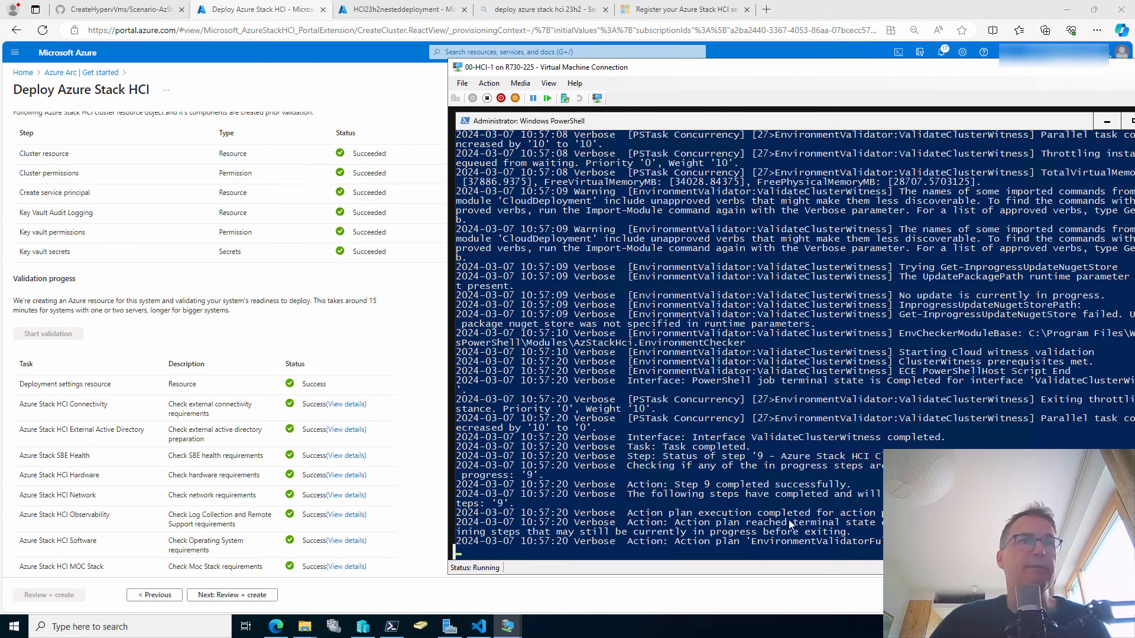
click(807, 319)
right_click(820, 312)
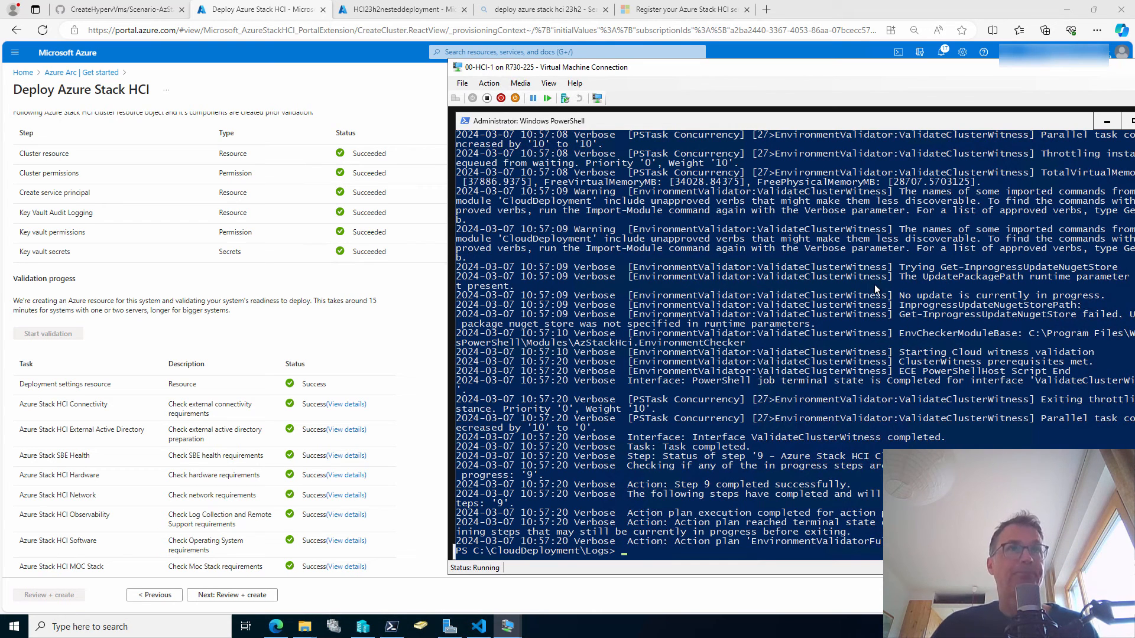
click(507, 625)
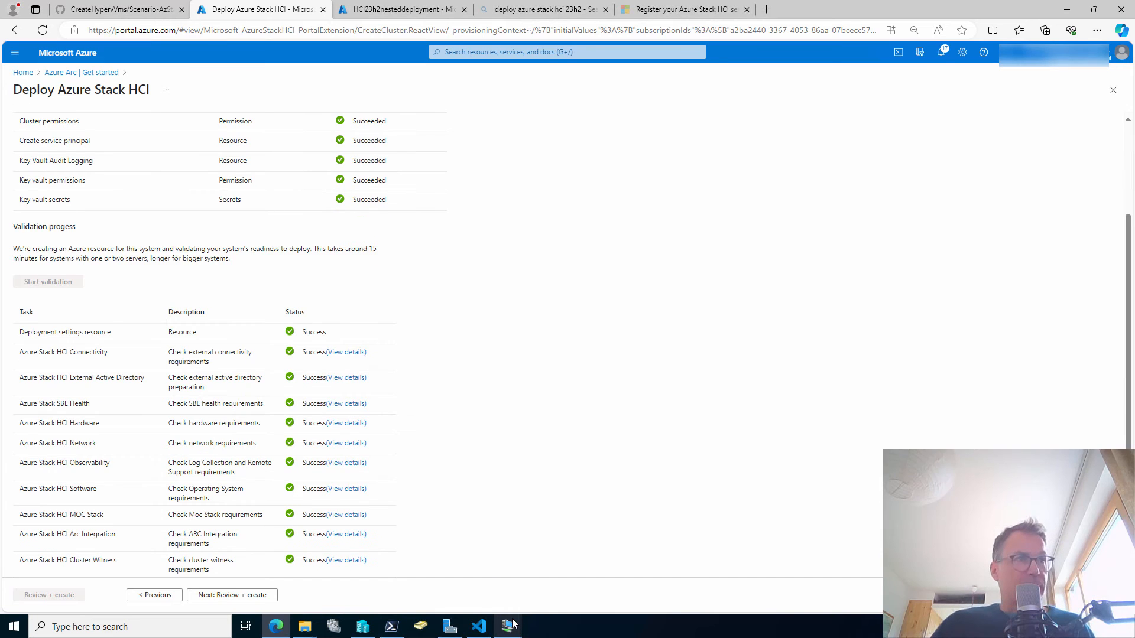
Review the hcinested0815 deployment summary and create the deployment.
mouse_move(509, 623)
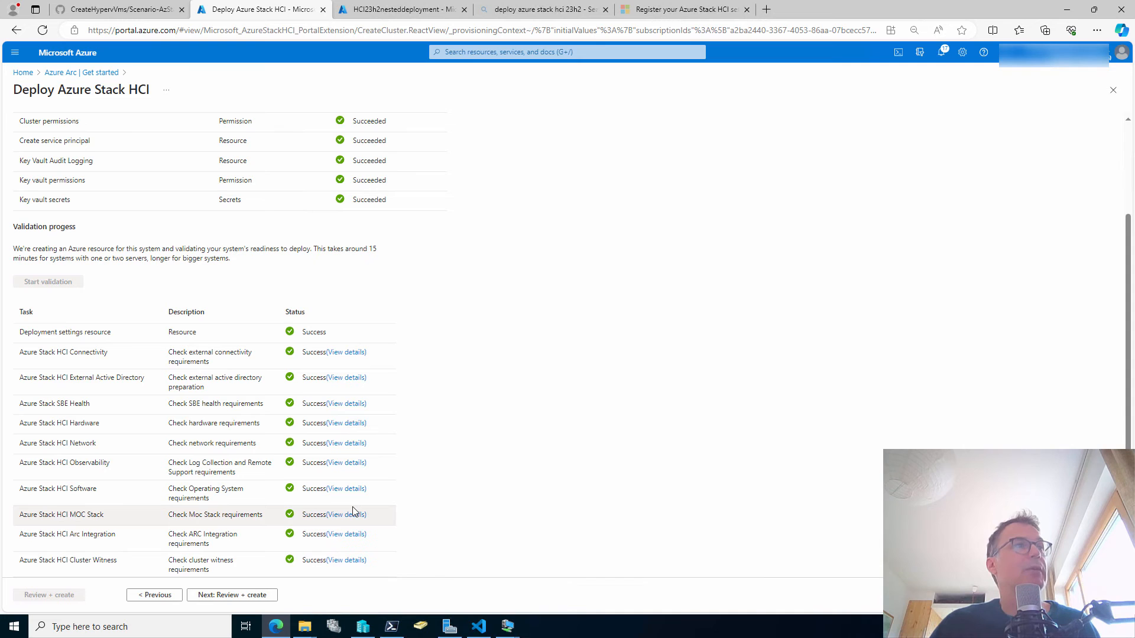
click(261, 595)
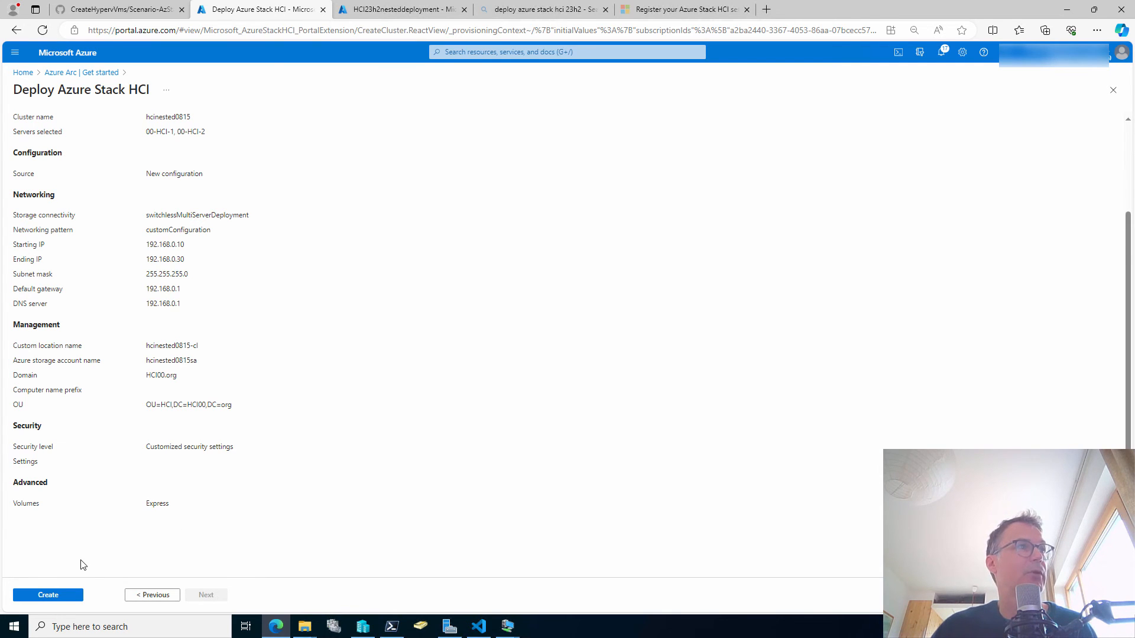
click(80, 599)
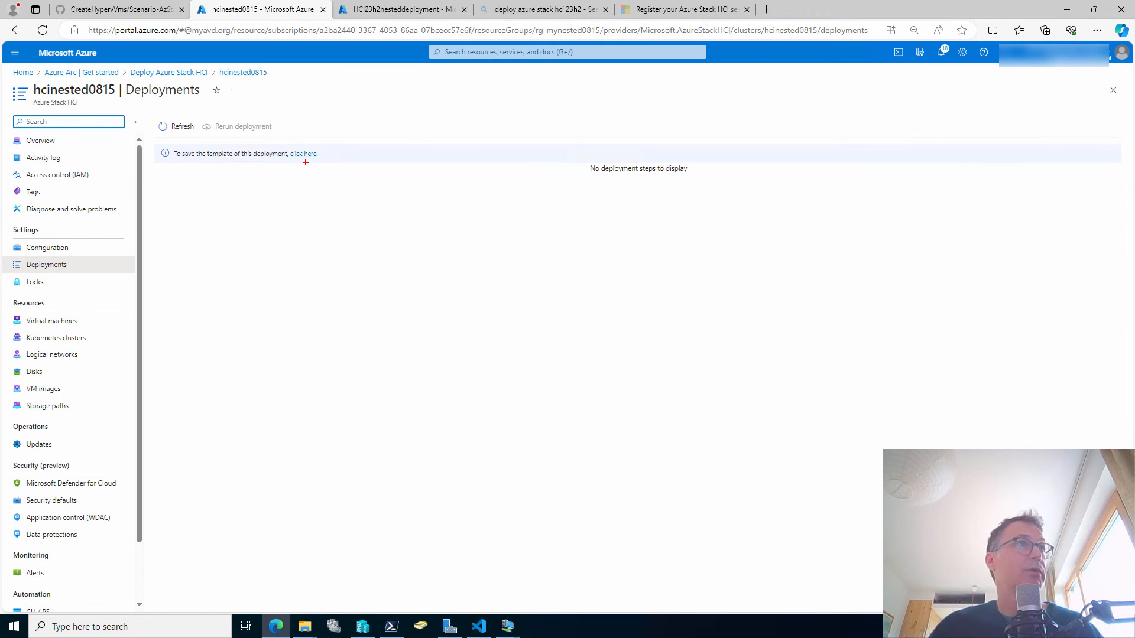
Open the hcinested0815 deployment overview and download its template as Deployment-hcinested0815.zip.
drag(305, 162, 306, 218)
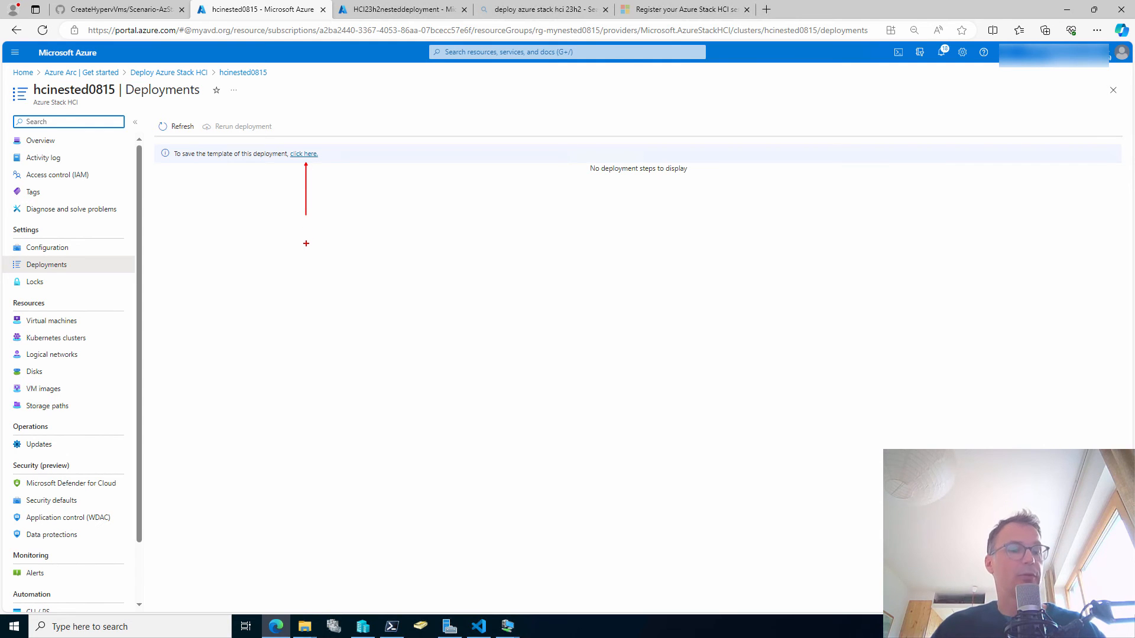
key(Escape)
click(308, 154)
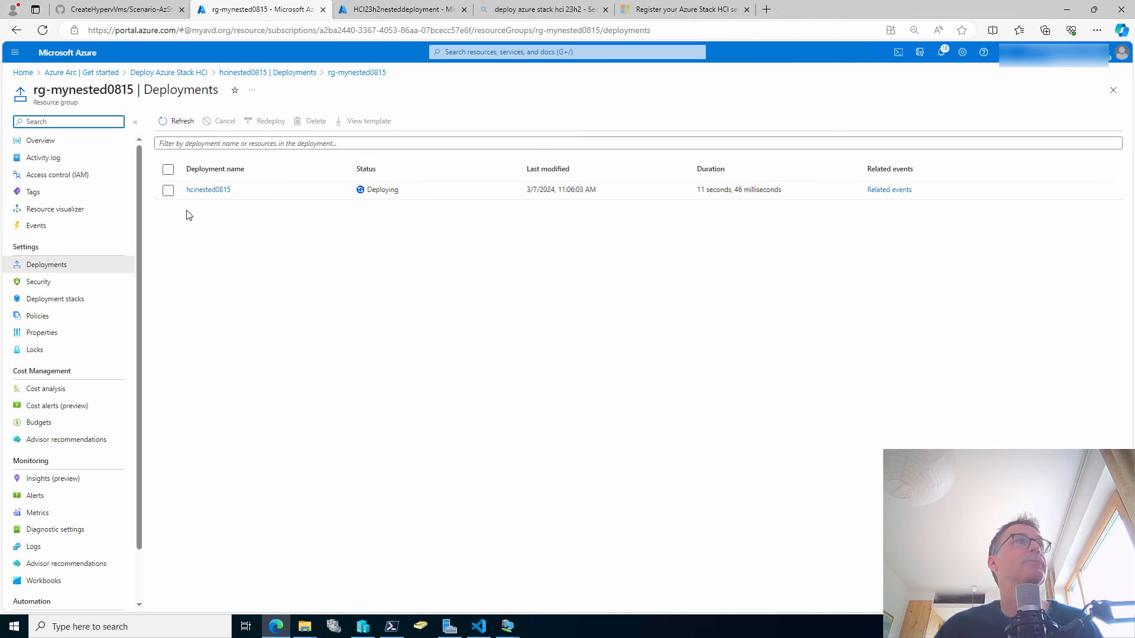
click(218, 191)
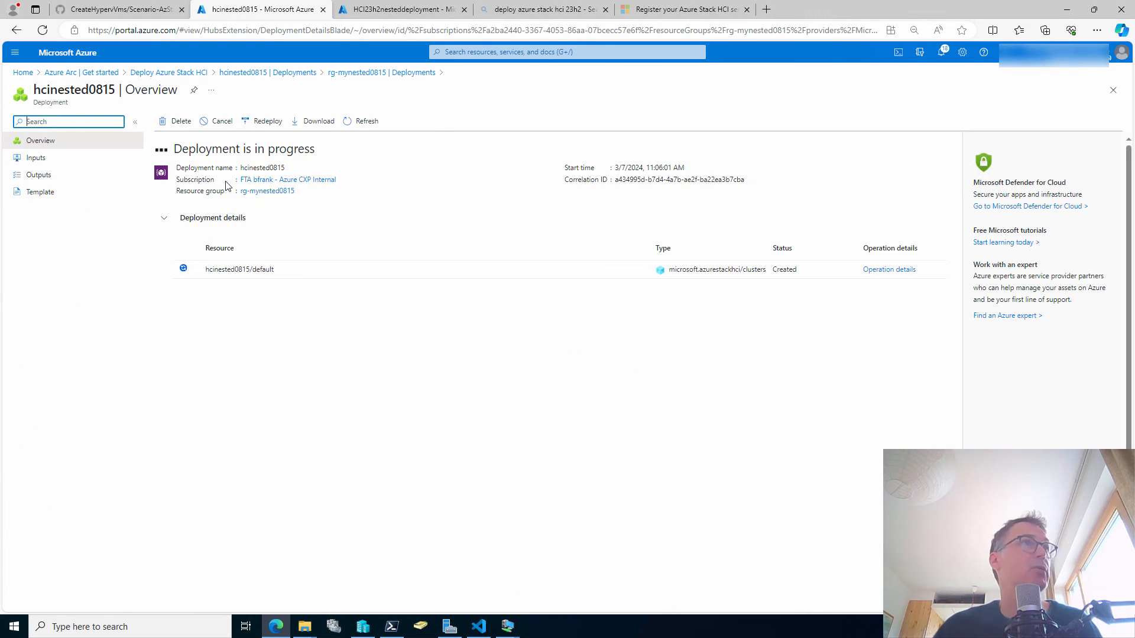
click(305, 125)
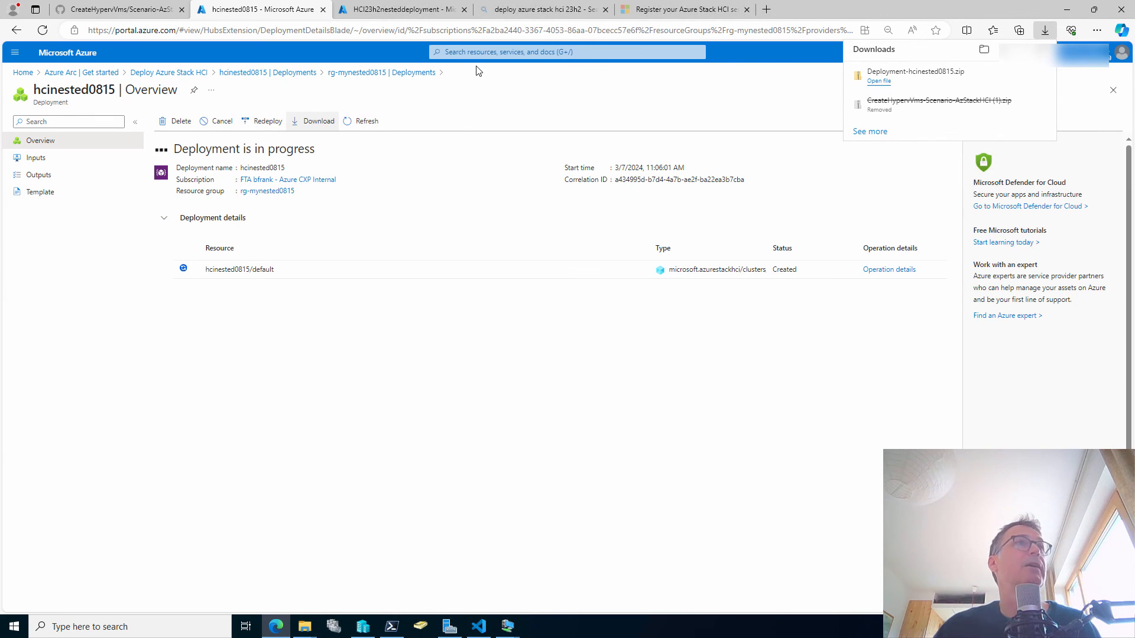
Search for Template specs, decline saving the password, then go back to rg-mynested0815's Deployments list.
click(460, 53)
text(templ)
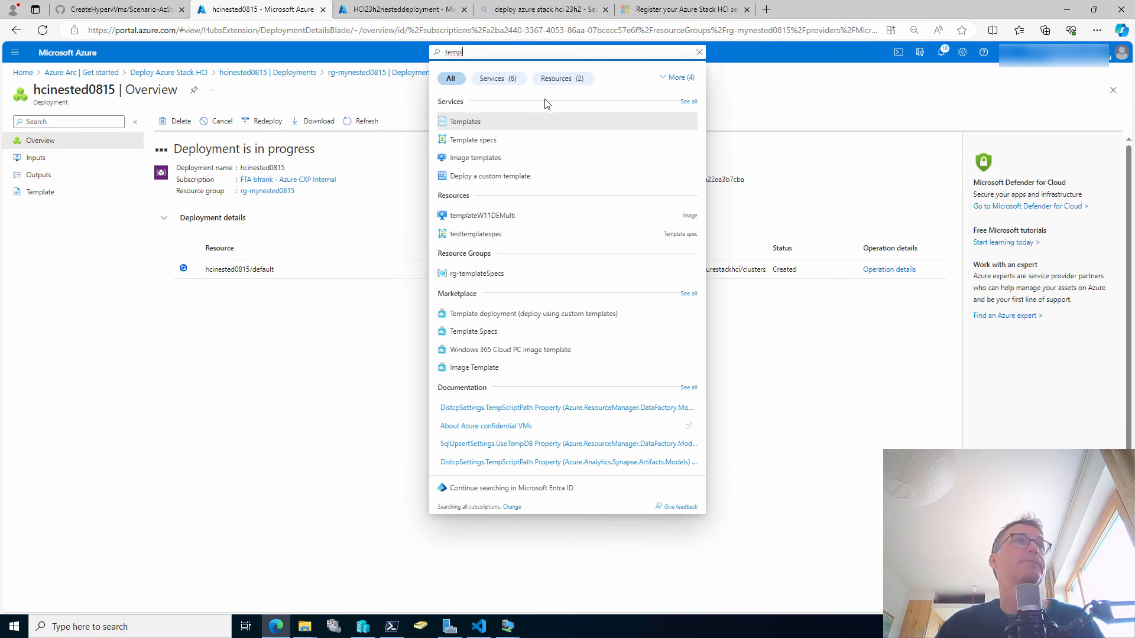
click(498, 140)
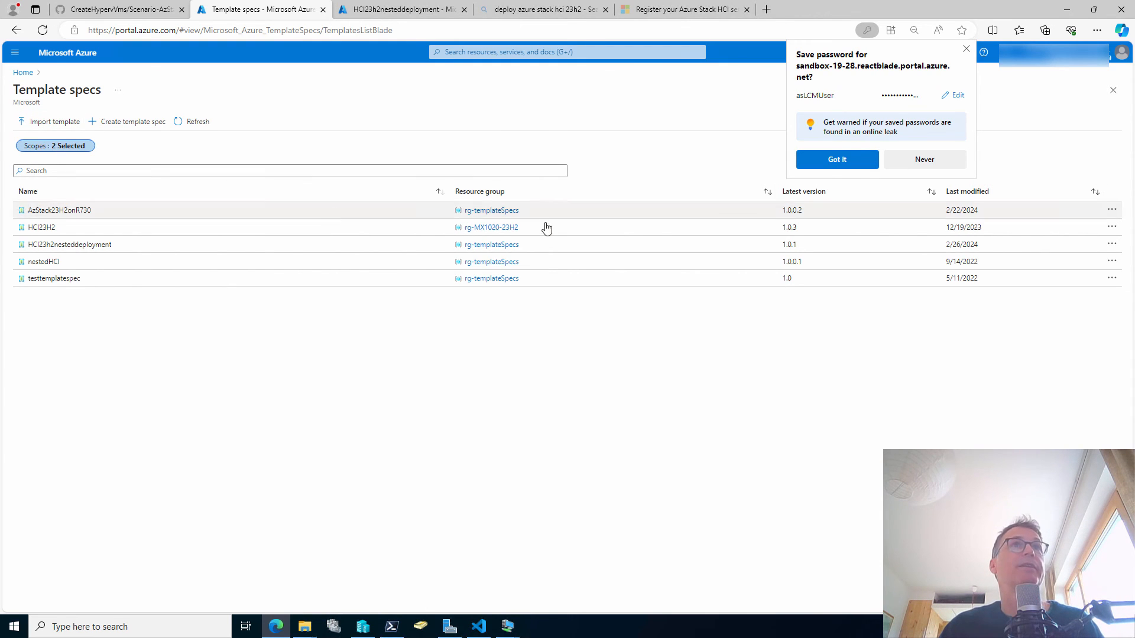
click(930, 165)
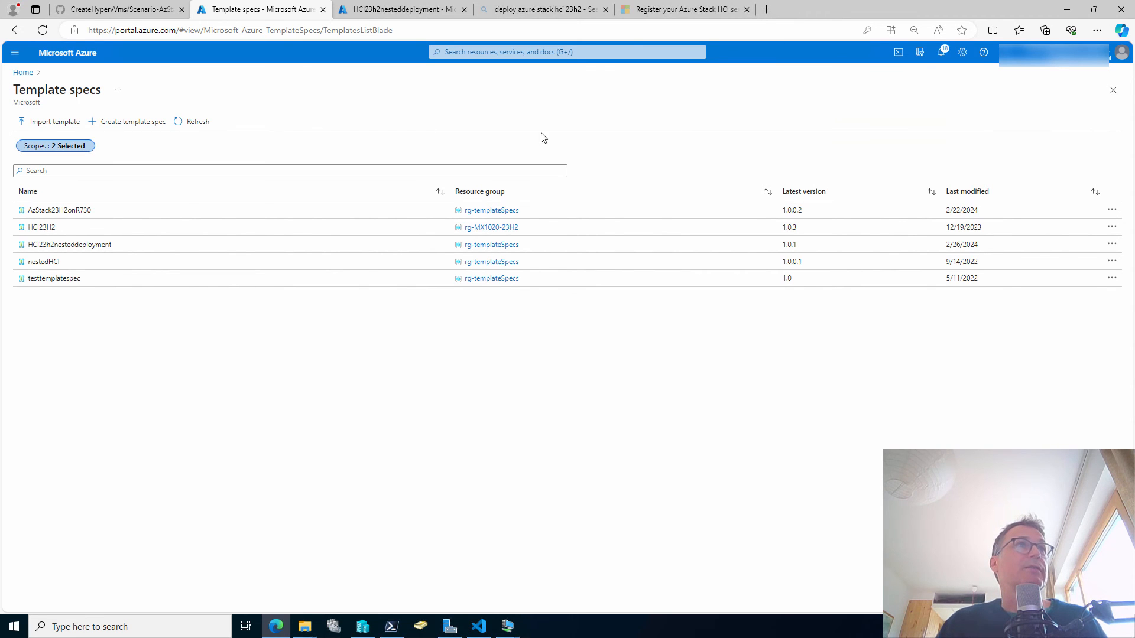
click(14, 32)
click(14, 32)
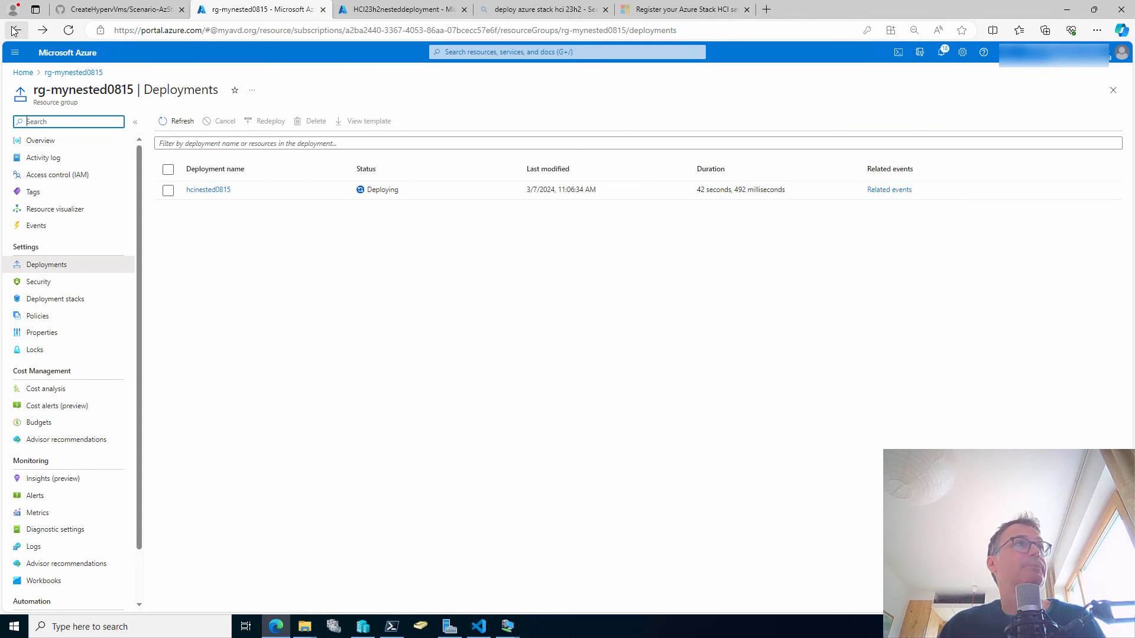
Return to hcinested0815's Deployments page, mark its status with ZoomIt annotations, then clear them.
click(14, 32)
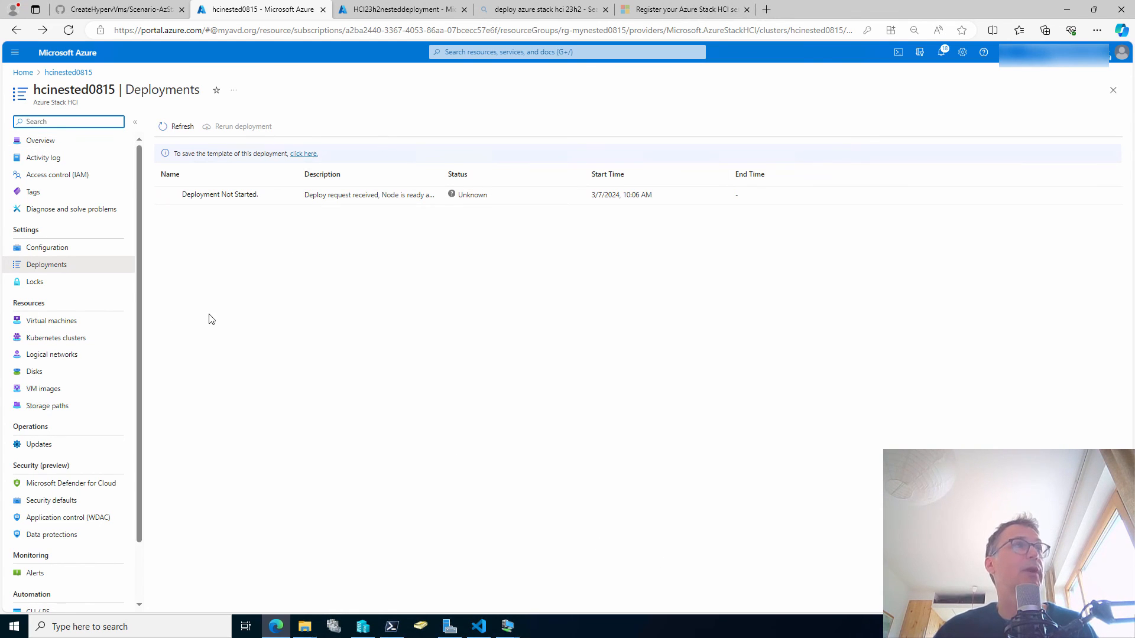
key(ctrl+2)
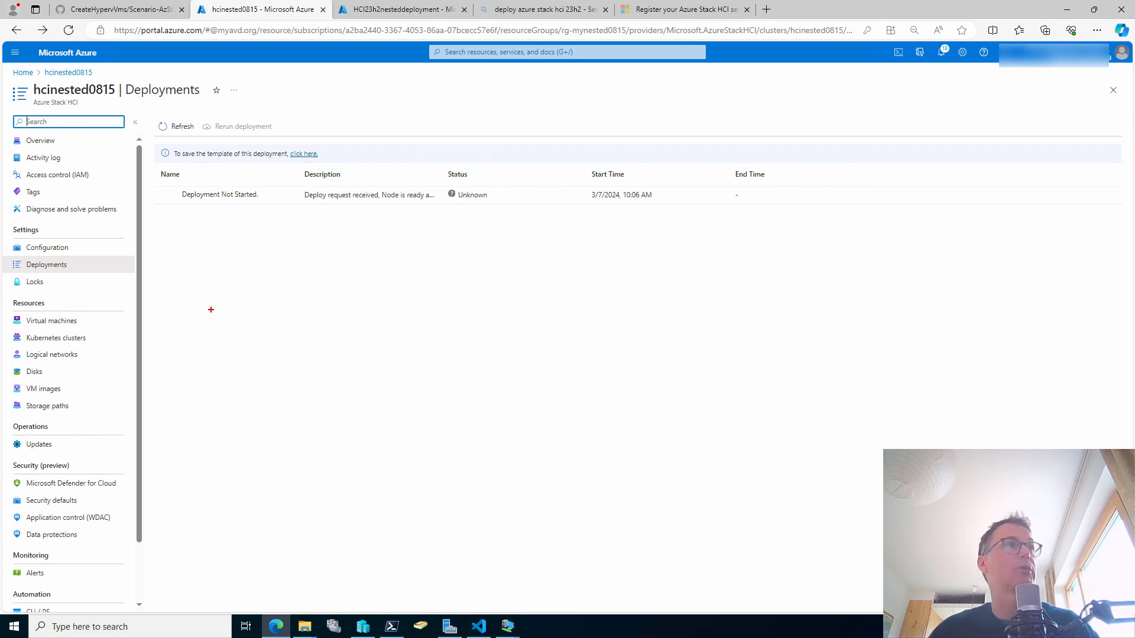
drag(101, 107, 118, 137)
drag(76, 265, 121, 266)
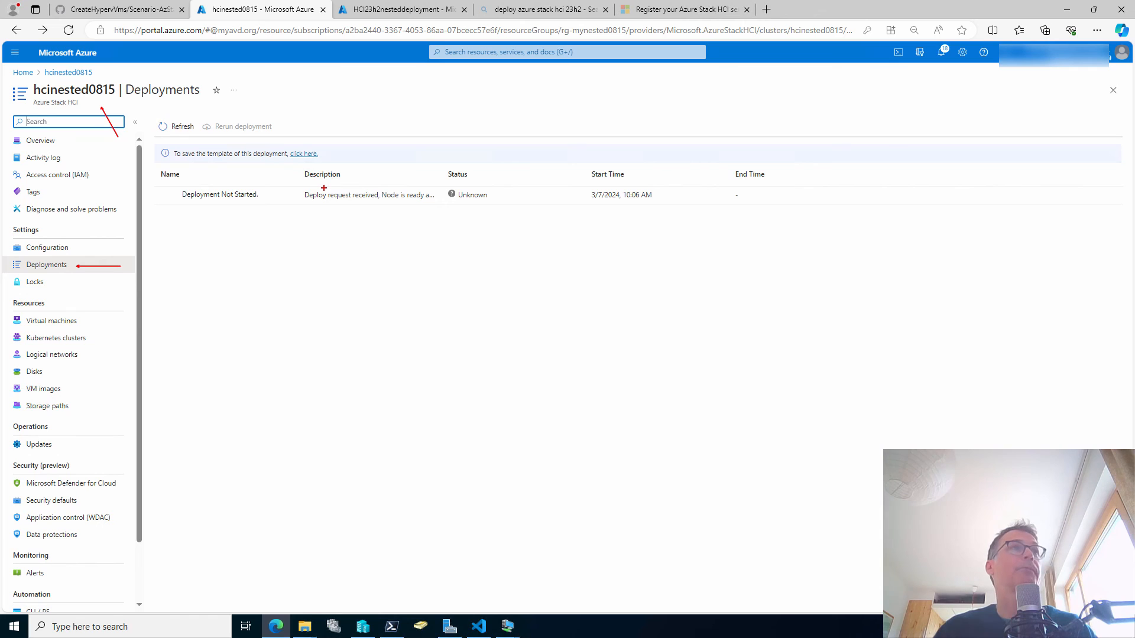
key(Escape)
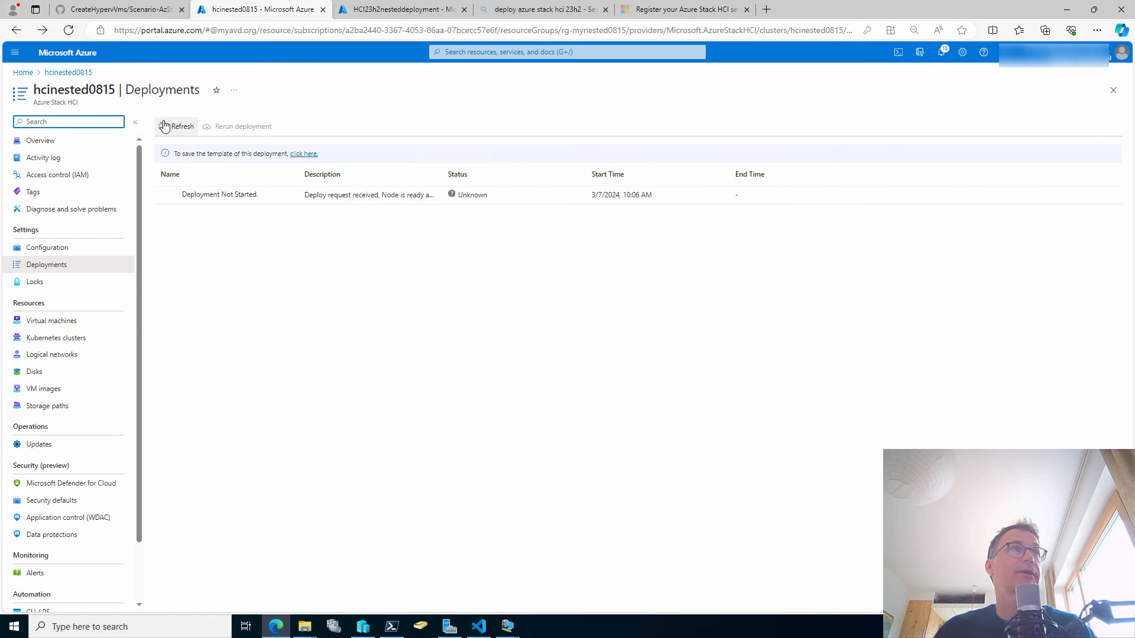
On 00-HCI-1, list C:\CloudDeployment\Logs and highlight the log file sizes in red.
click(509, 627)
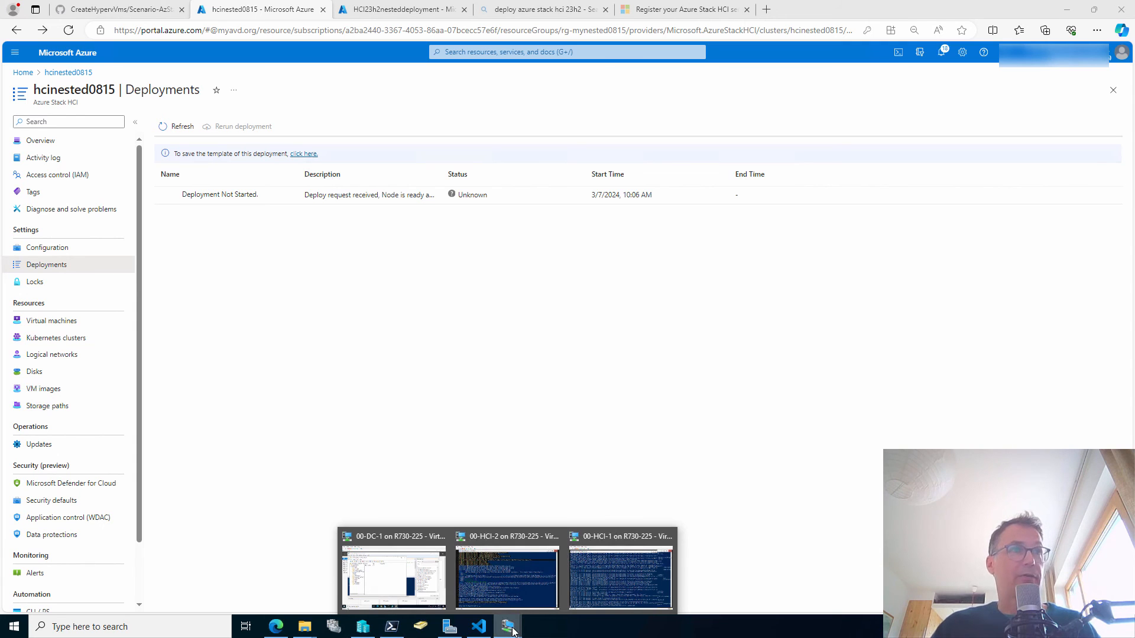
click(588, 586)
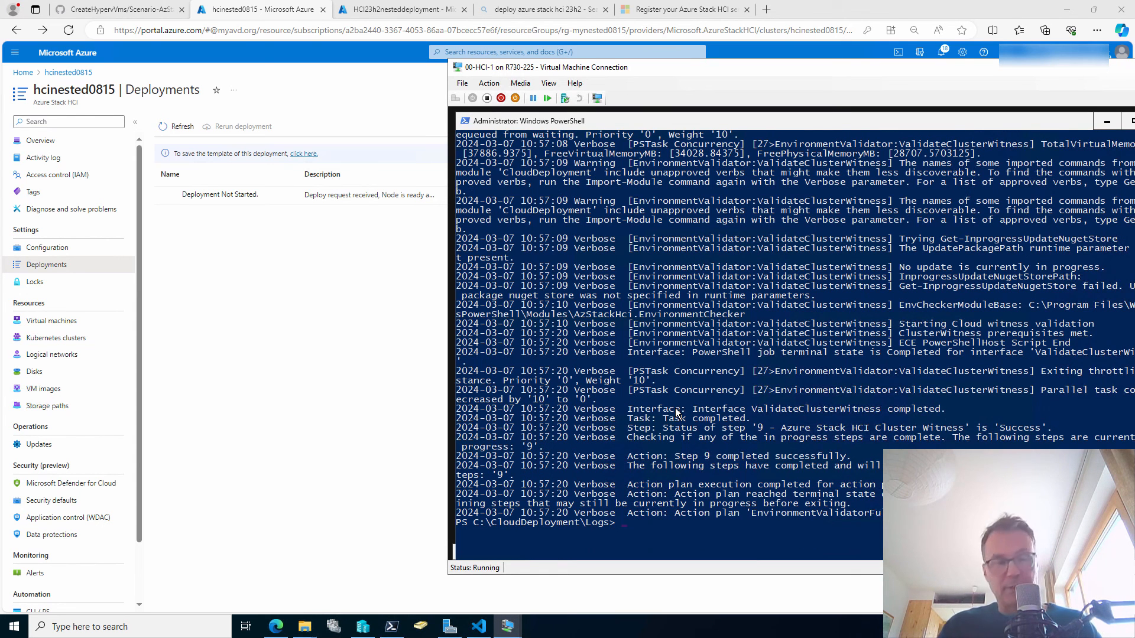
scroll(677, 412, up, 1)
text(ls)
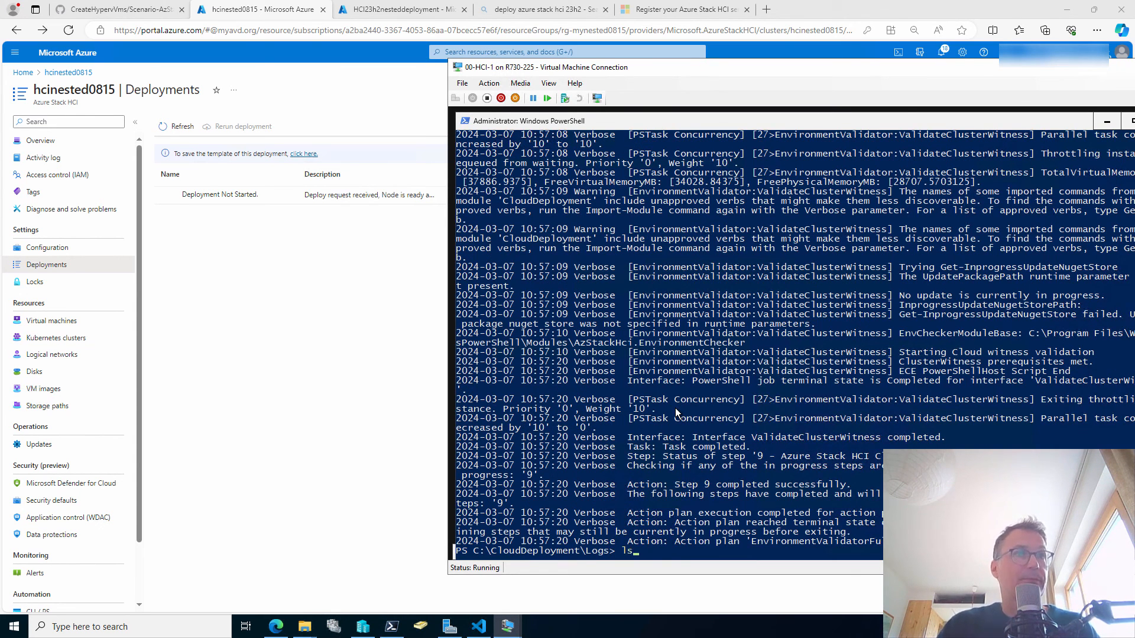
key(Return)
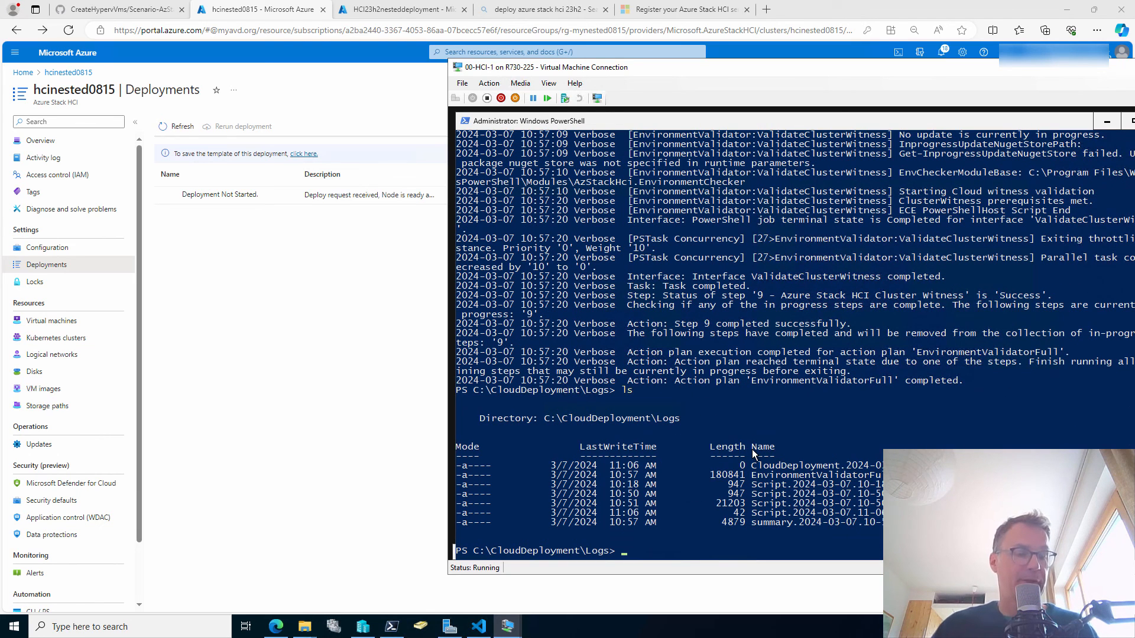
drag(749, 472, 728, 501)
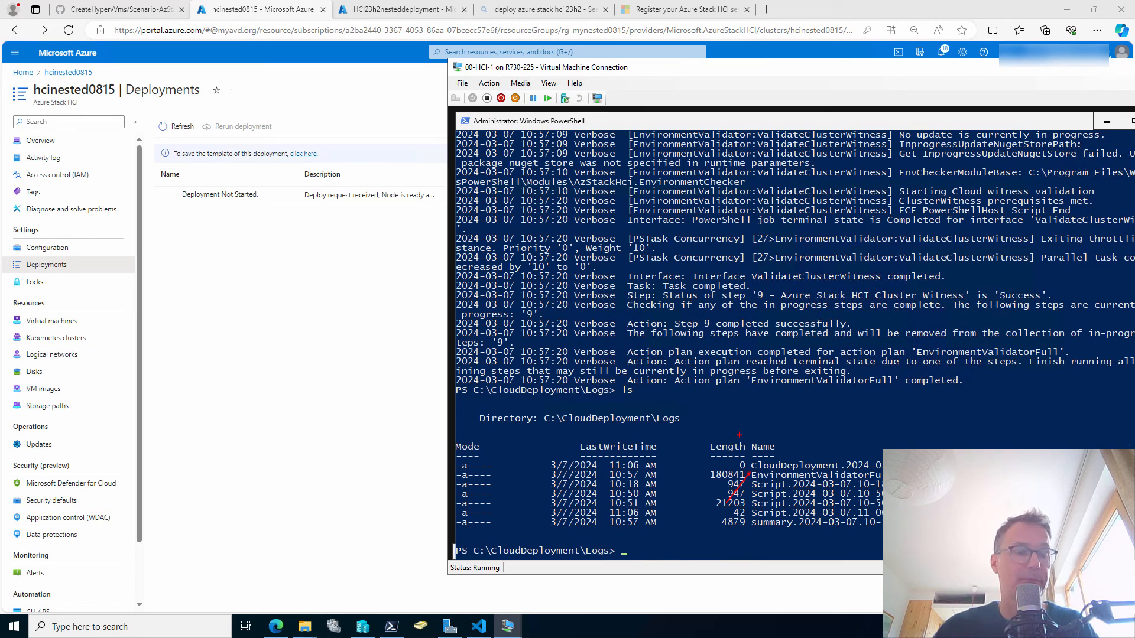
key(Escape)
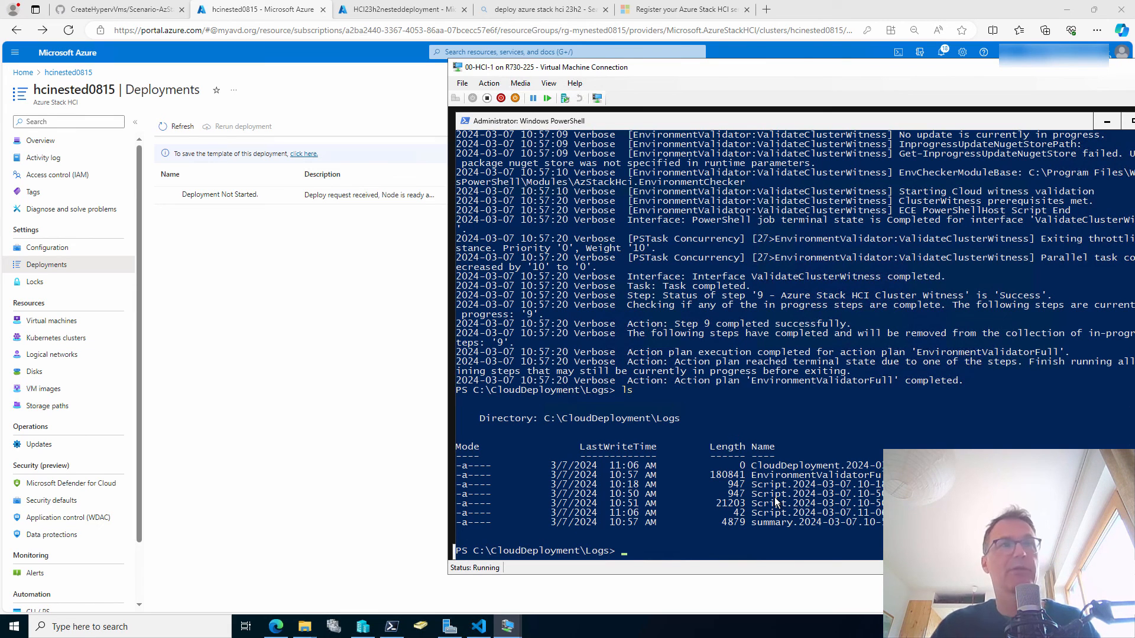
Print the new CloudDeployment log to the console with Get-Content.
text(get-con)
key(Tab)
text(c)
key(Tab)
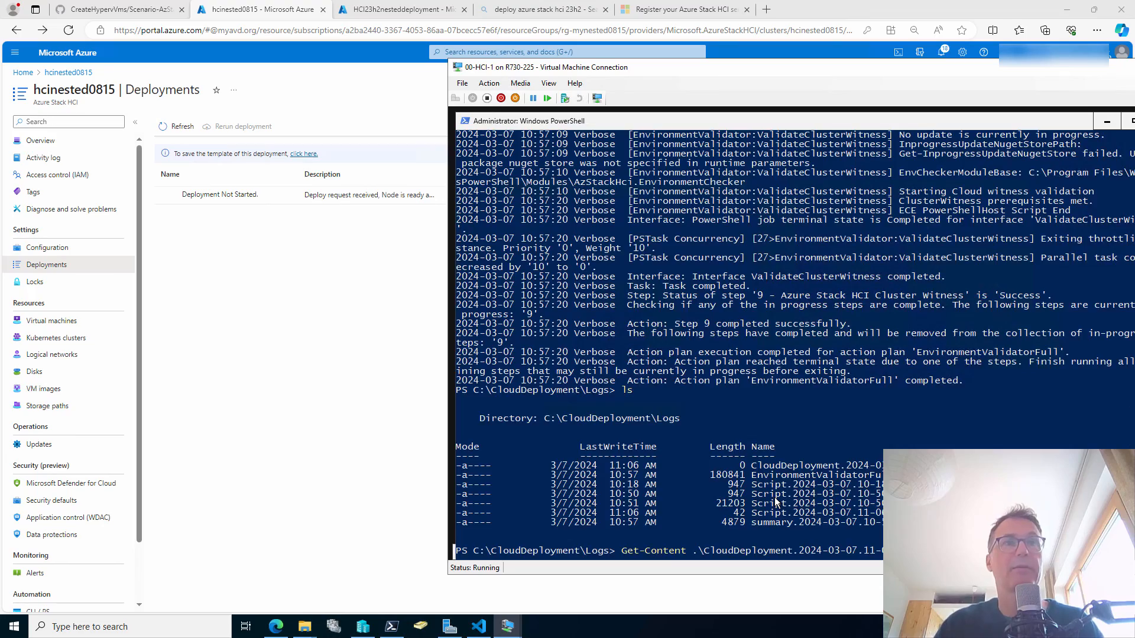
key(Return)
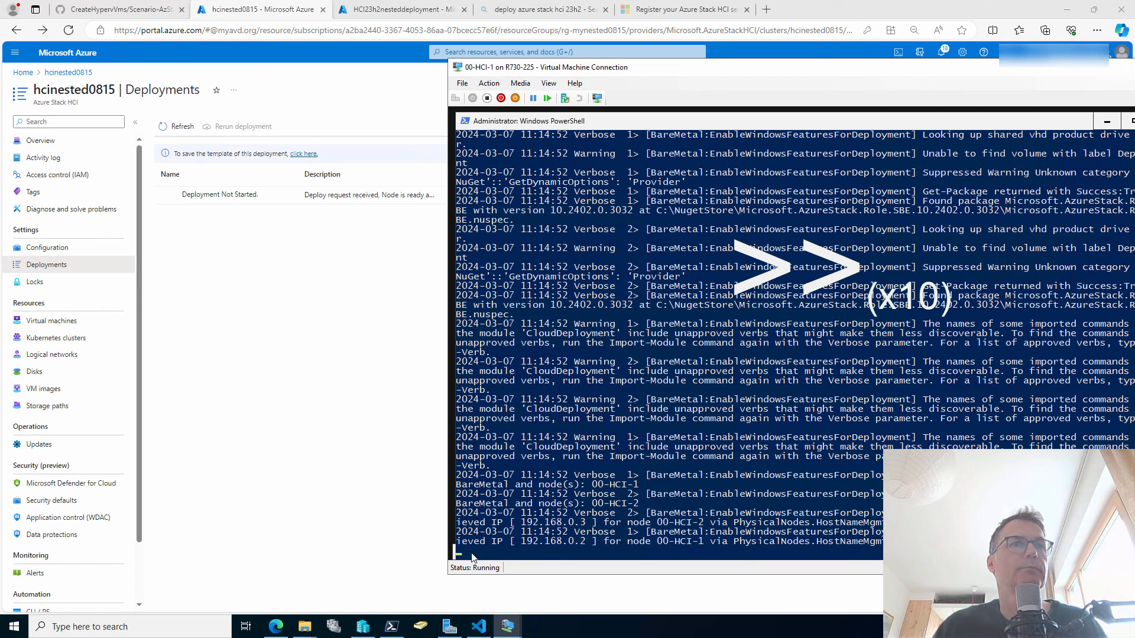
Refresh the hcinested0815 deployment and move the VM console aside to reveal step statuses.
click(177, 125)
key(alt+Tab)
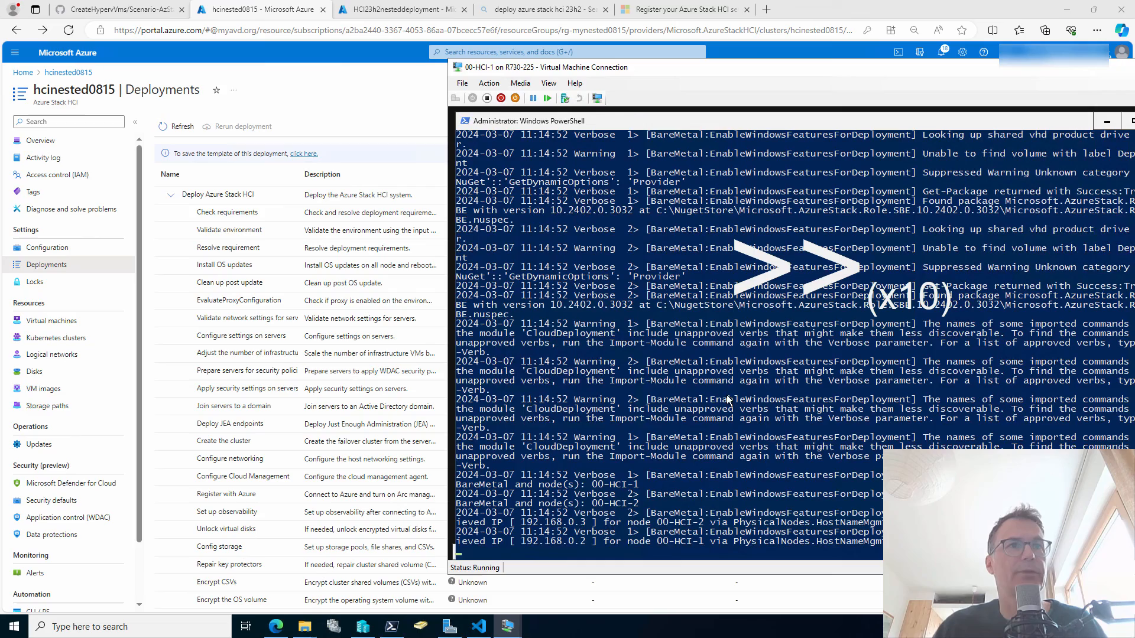
drag(534, 67, 605, 74)
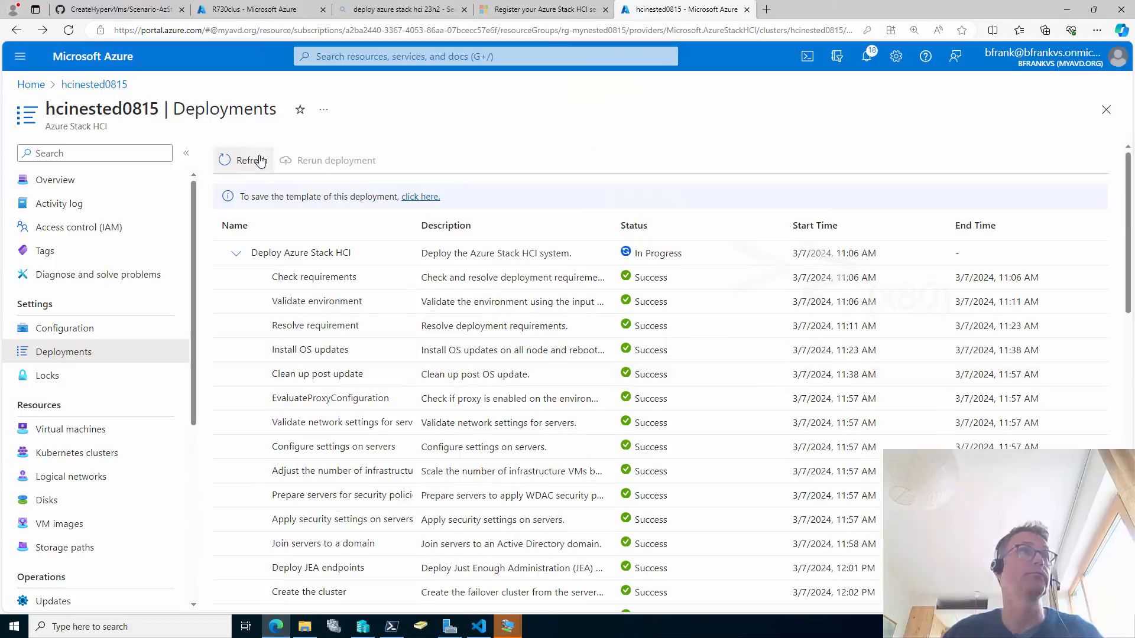
Refresh and review all Success steps, then highlight the 11:06 AM–1:44 PM start and end times.
click(253, 157)
scroll(1107, 366, down, 5)
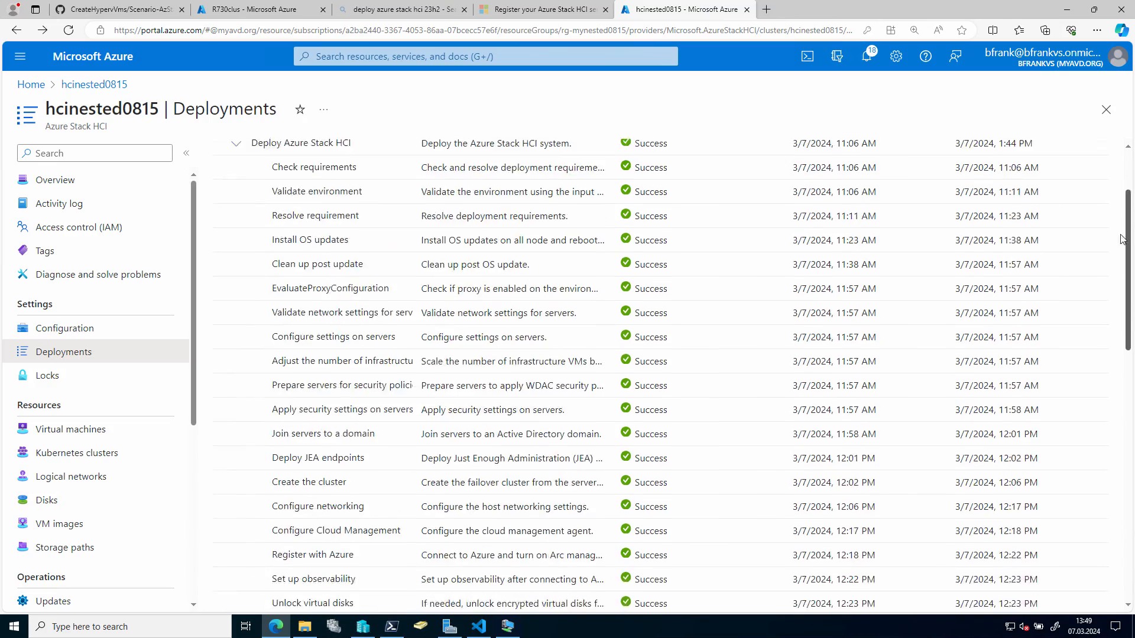
scroll(1103, 402, down, 5)
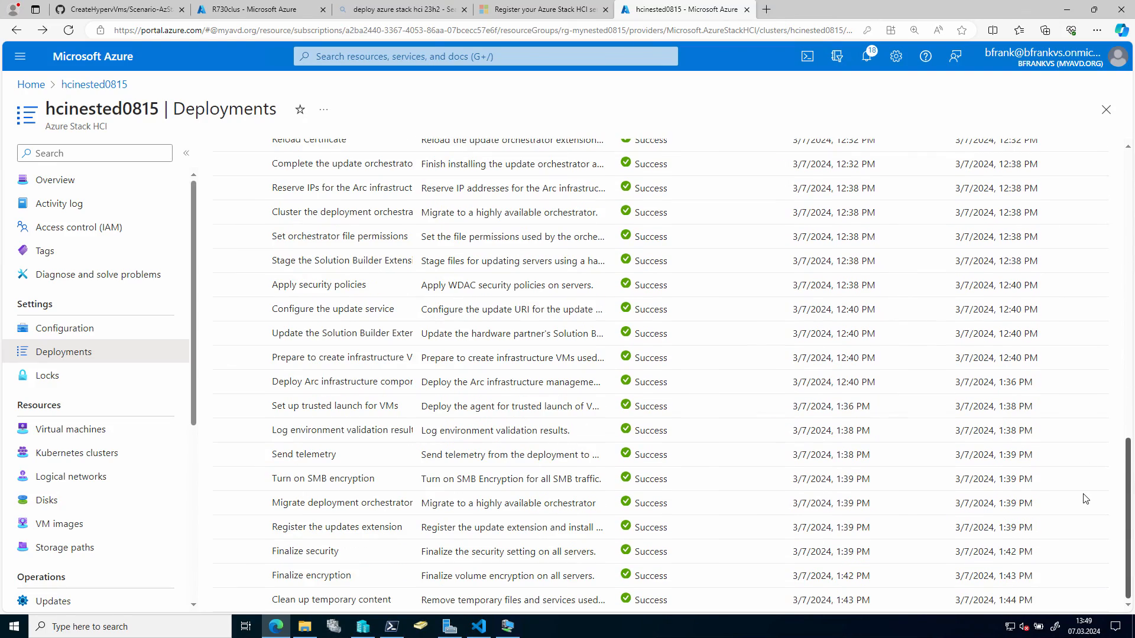
scroll(1099, 403, up, 12)
scroll(1133, 157, up, 3)
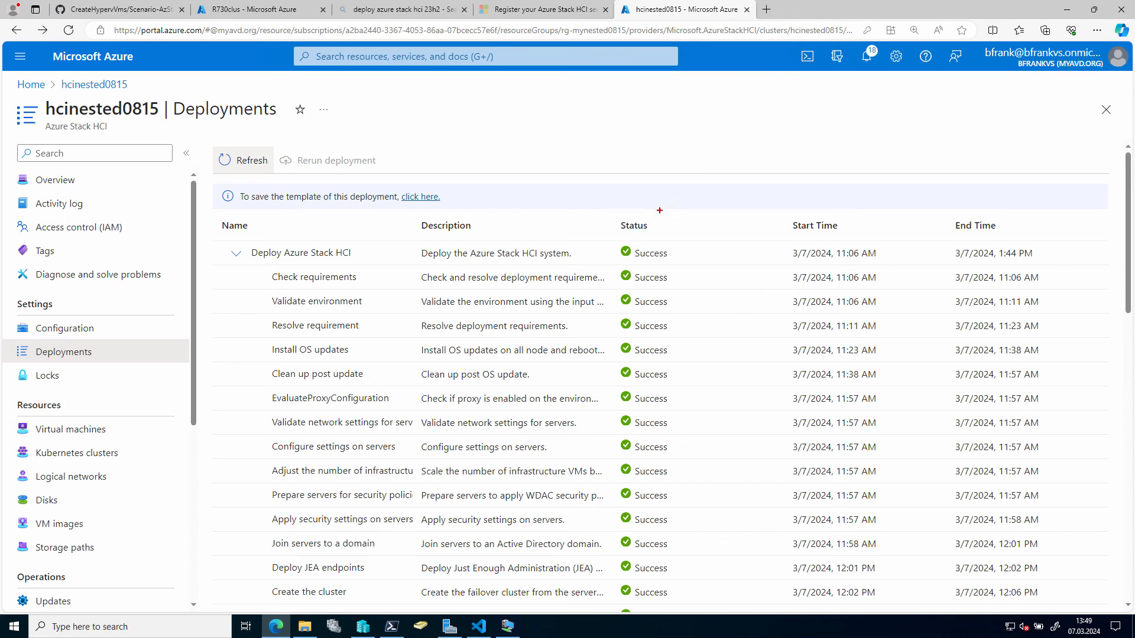
mouse_move(1050, 232)
mouse_down()
mouse_move(788, 281)
mouse_move(767, 271)
mouse_up()
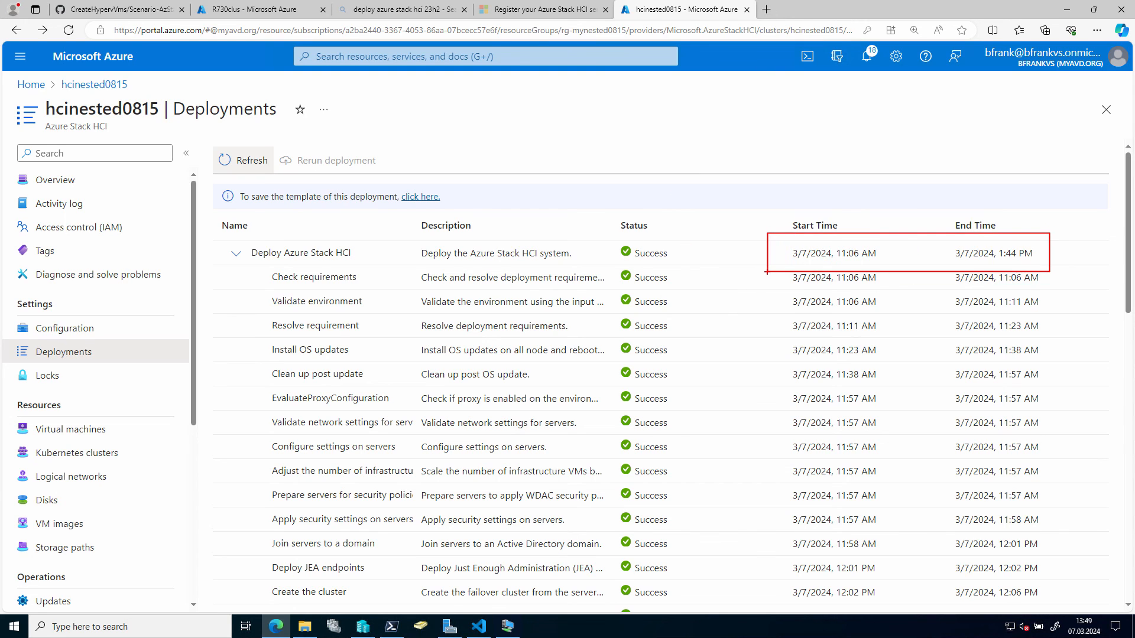
key(Escape)
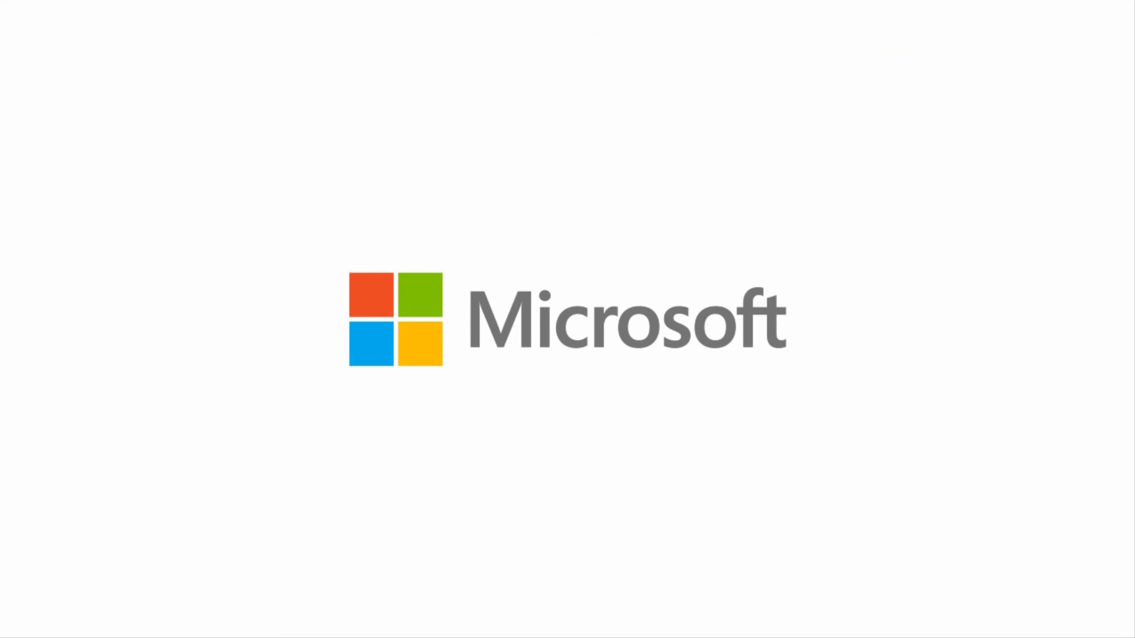